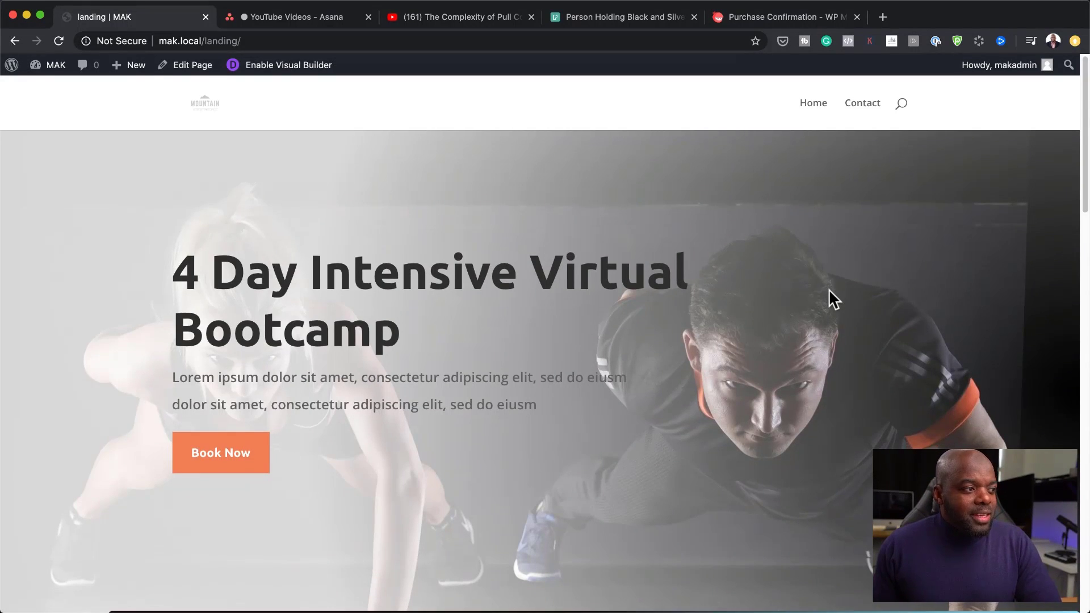
Examine the finished bootcamp landing page from its hero section down to the footer, including the training, inclusions and expectations sections
scroll(829, 292, down, 2)
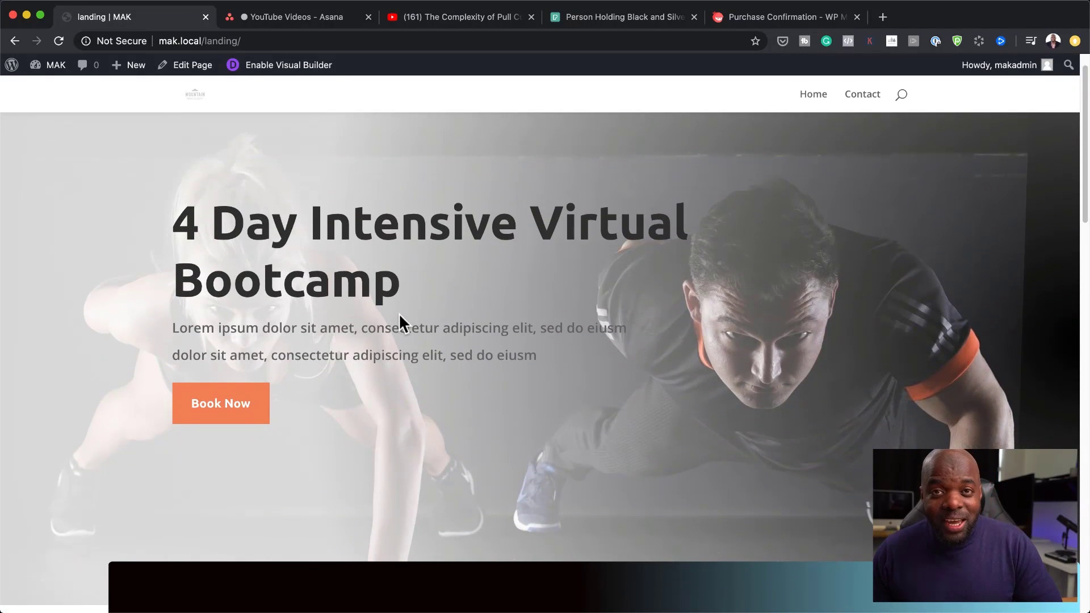
scroll(681, 377, down, 1)
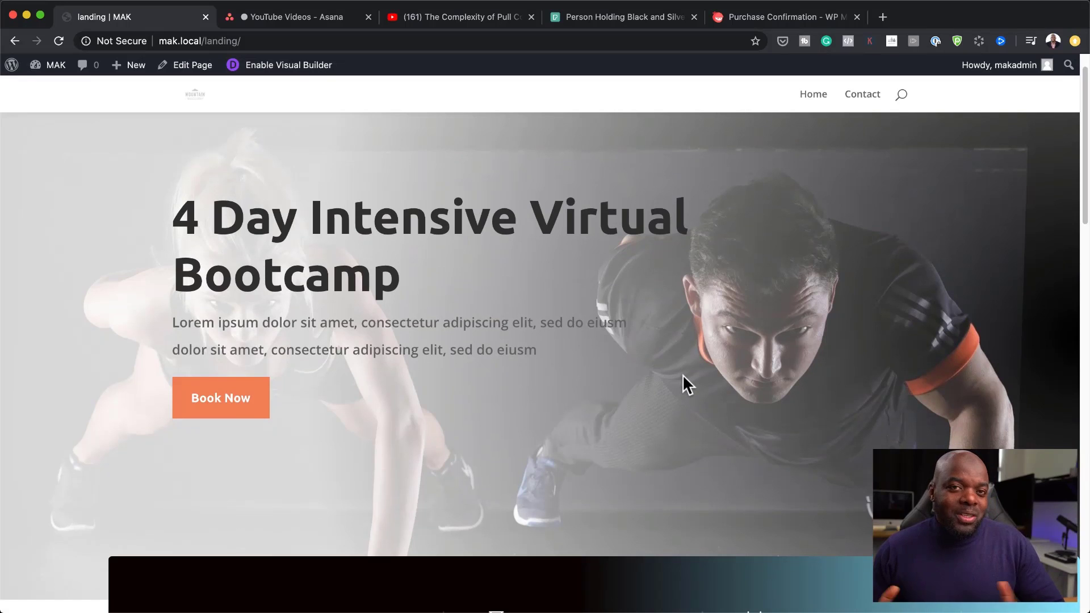
scroll(683, 374, down, 1)
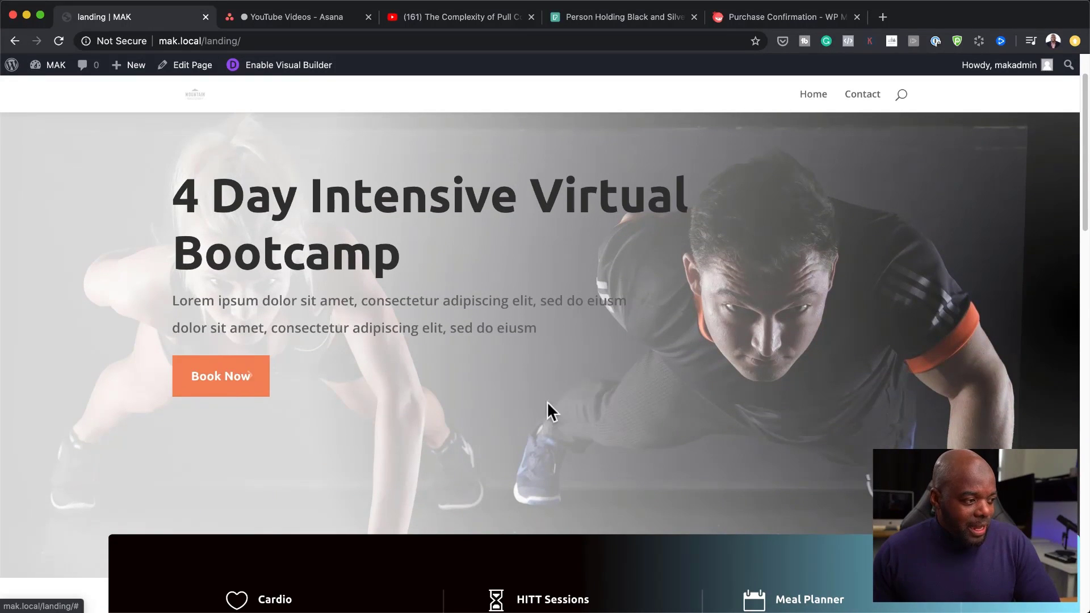
scroll(551, 411, down, 3)
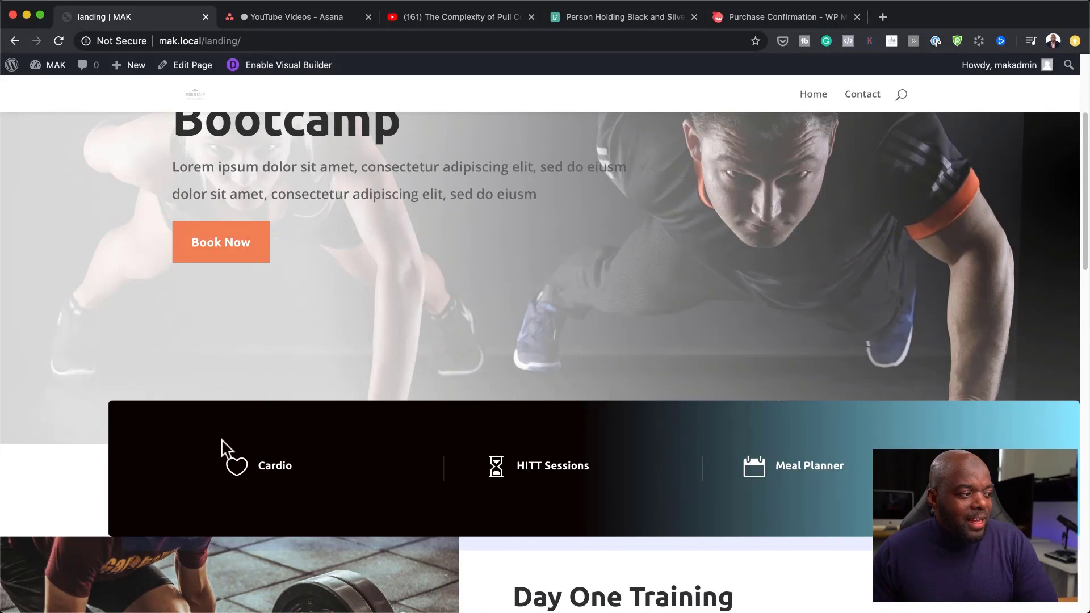
scroll(510, 497, down, 1)
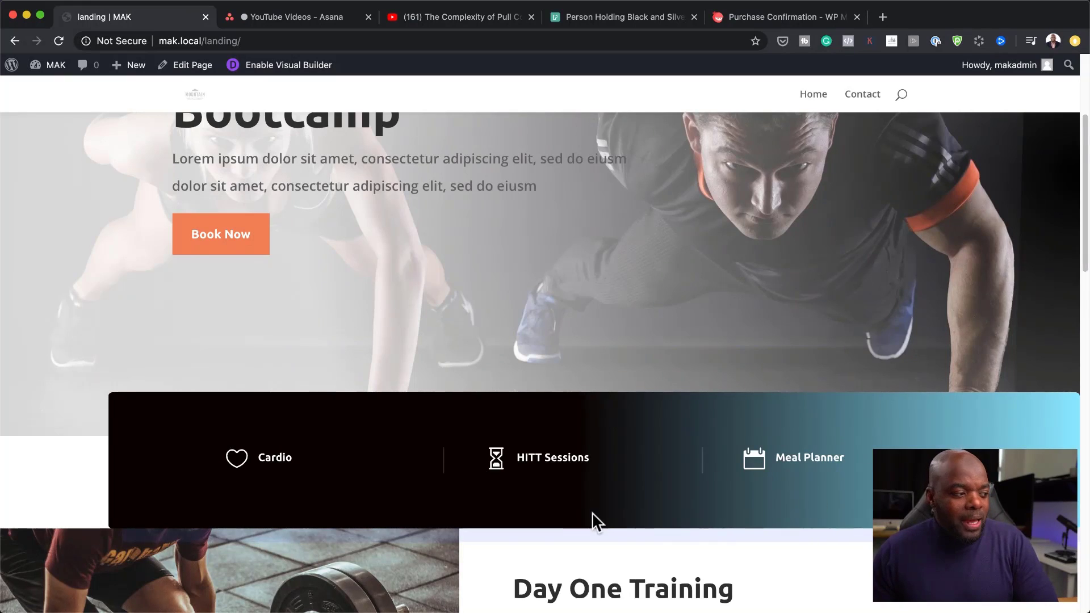
scroll(591, 513, down, 6)
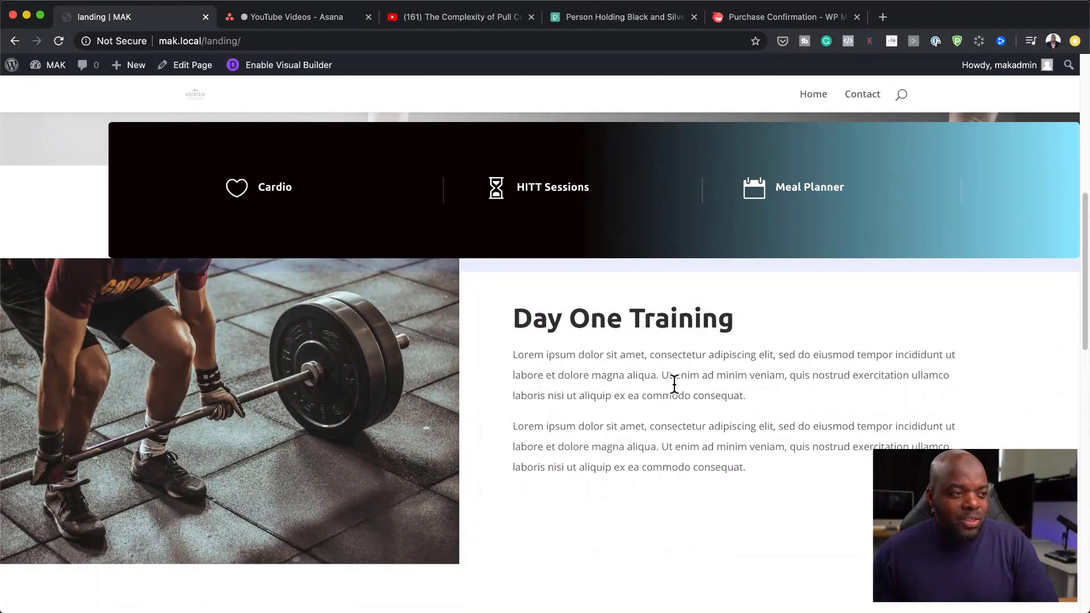
scroll(683, 417, down, 6)
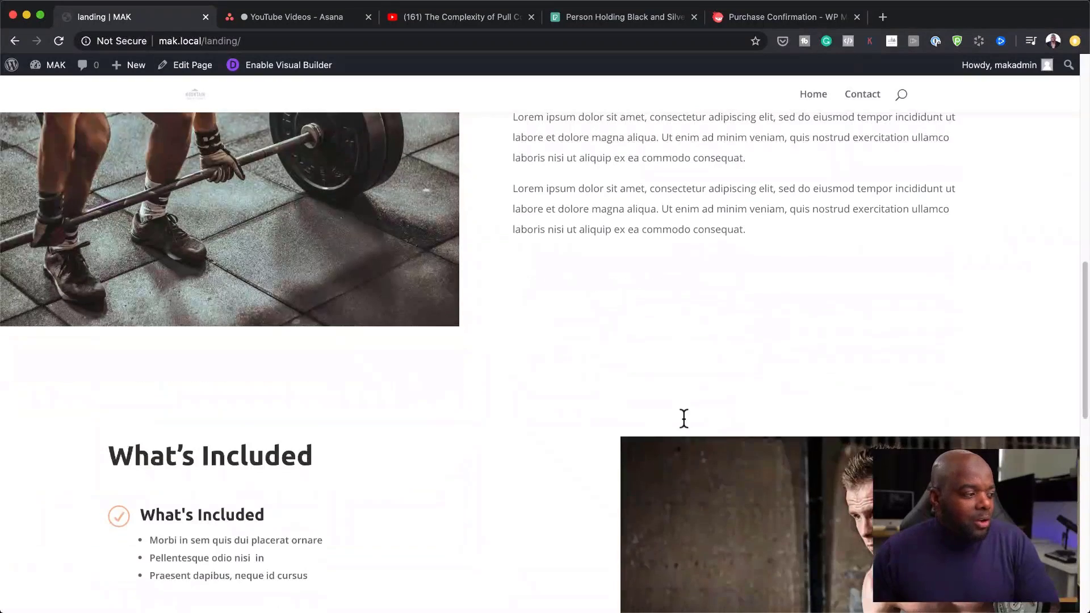
scroll(683, 419, down, 2)
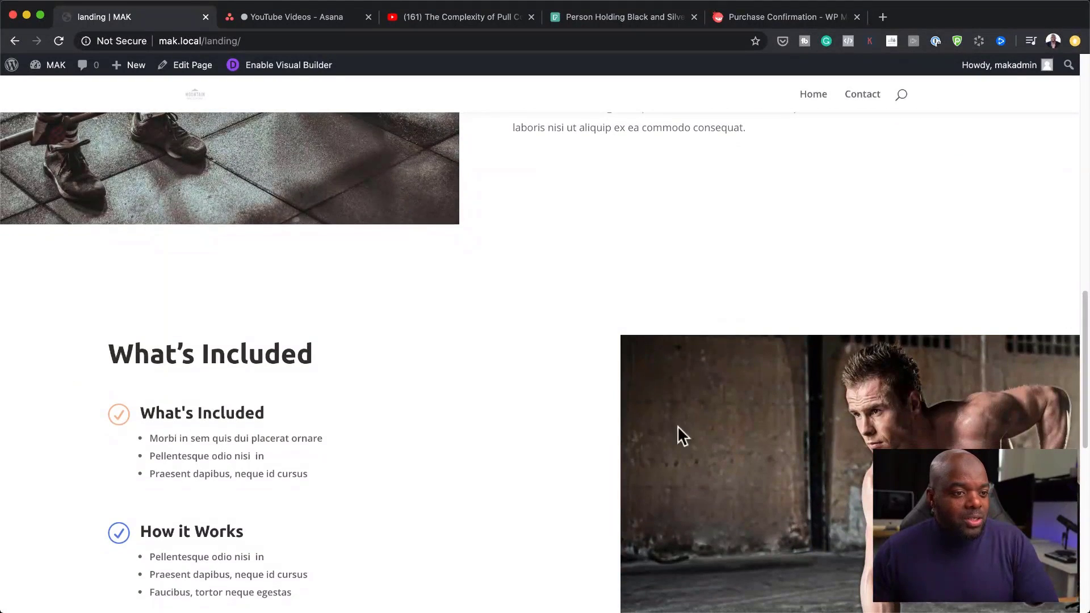
scroll(678, 427, down, 1)
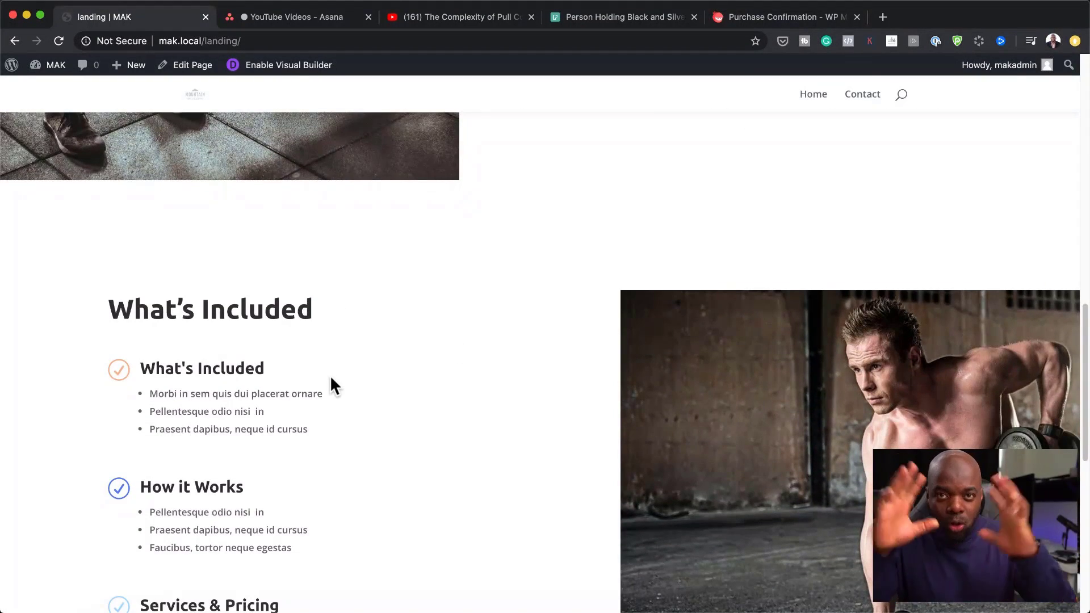
scroll(362, 366, down, 4)
scroll(366, 369, down, 4)
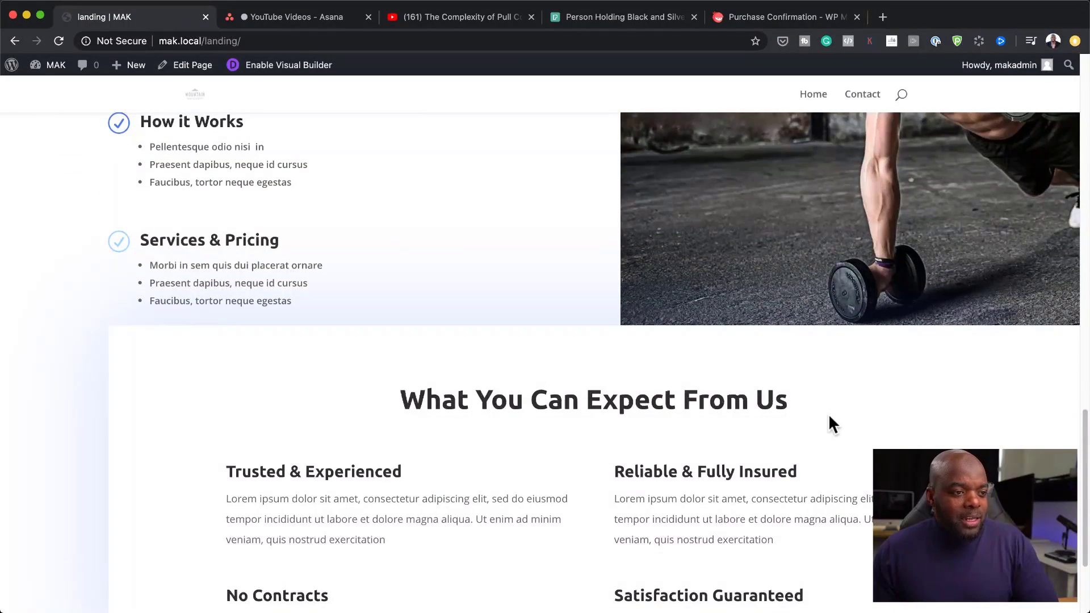
scroll(829, 413, down, 3)
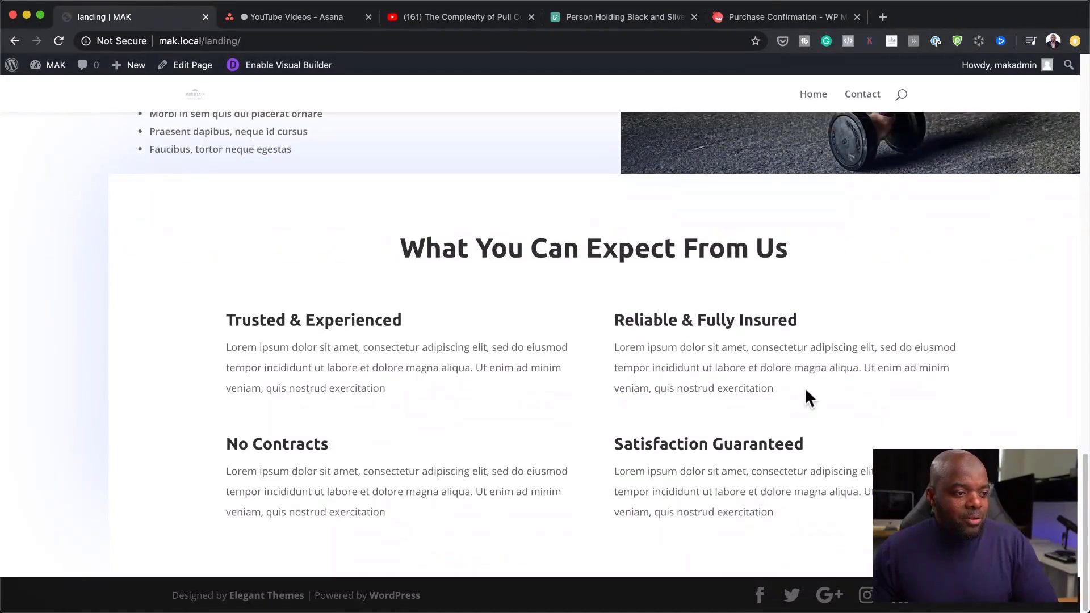
scroll(635, 489, up, 20)
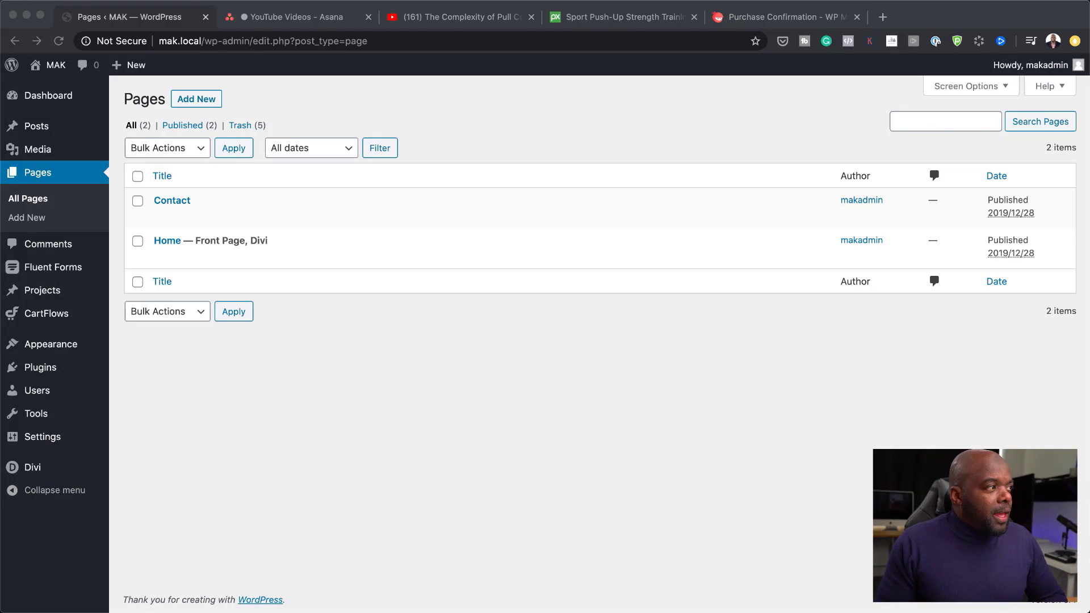
Create a new WordPress page titled "landing", build it with Divi Builder and start from a premade layout
key(super+Tab)
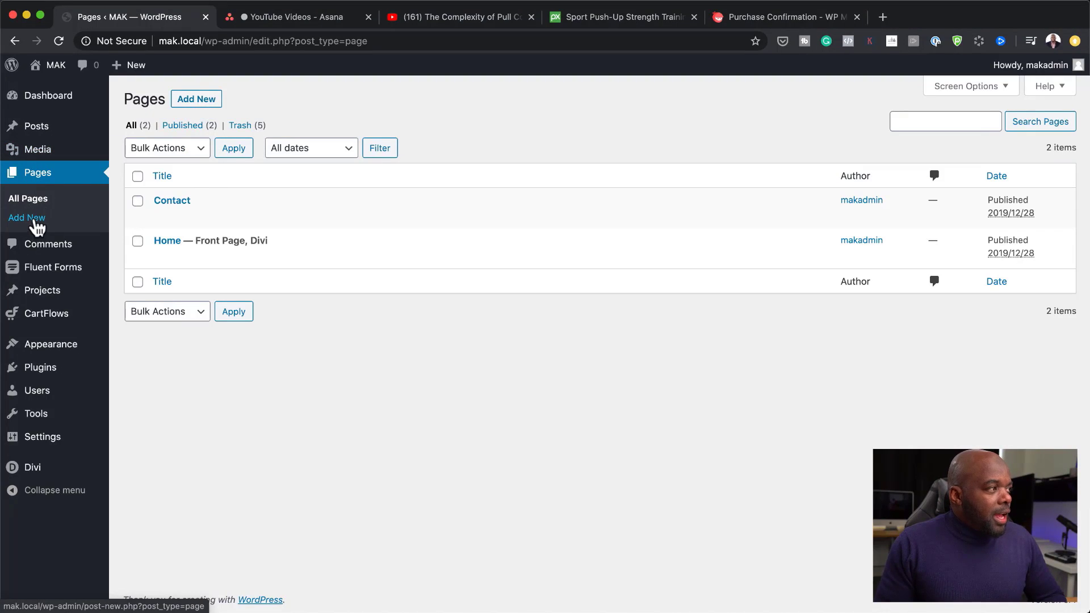
click(198, 101)
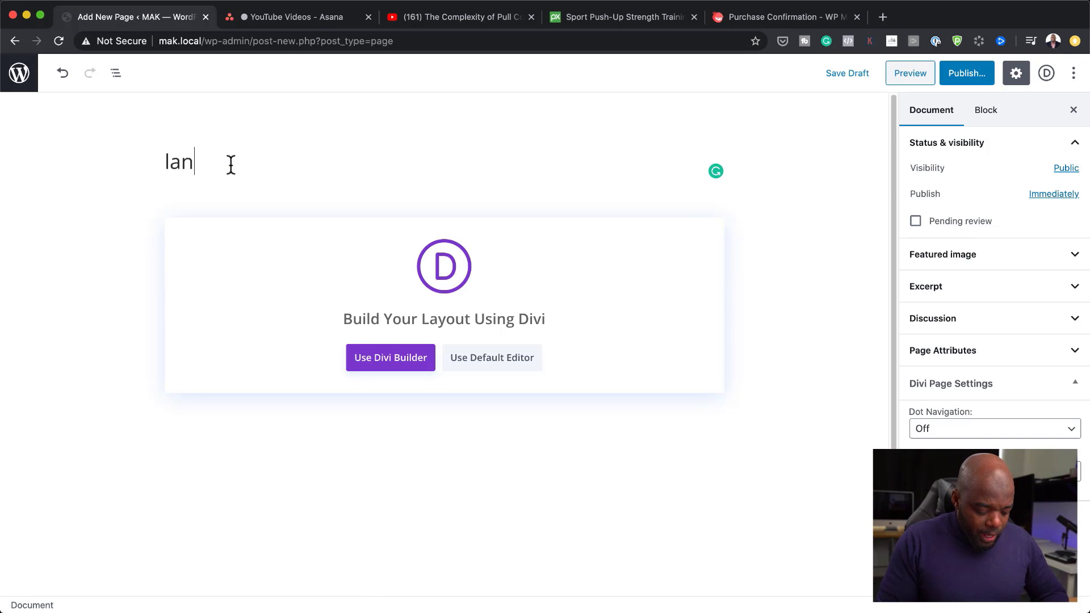
click(393, 365)
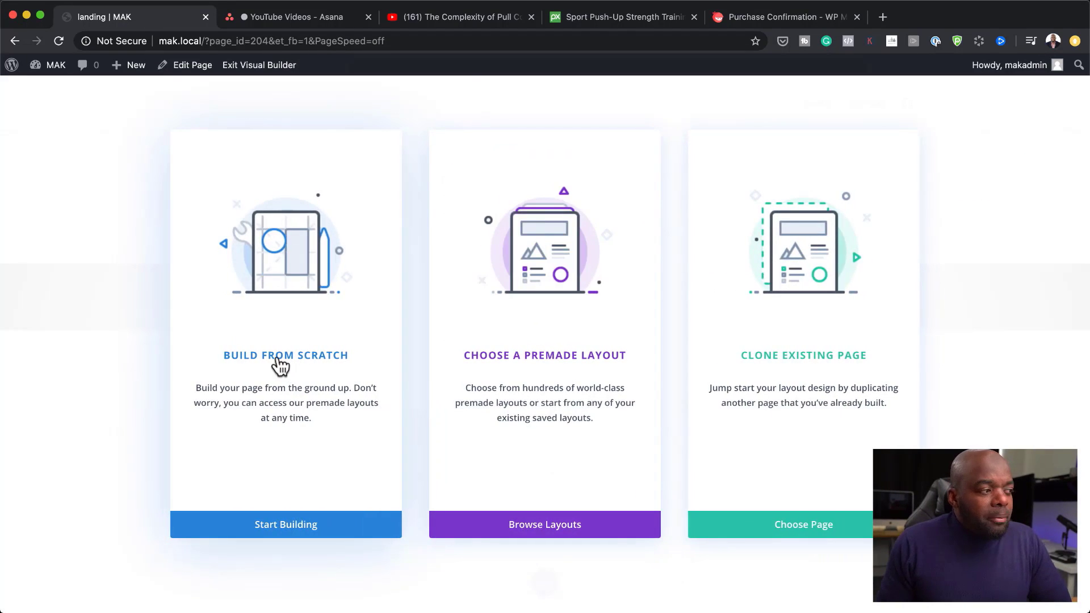
click(552, 359)
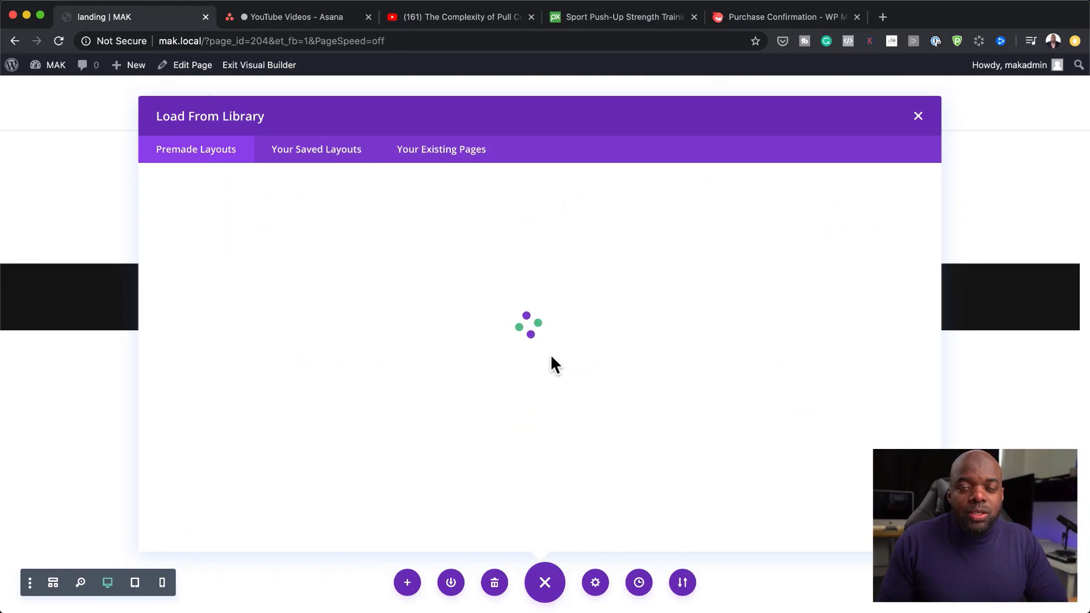
Browse the premade layout packs for a design that suits the landing page
scroll(660, 395, down, 3)
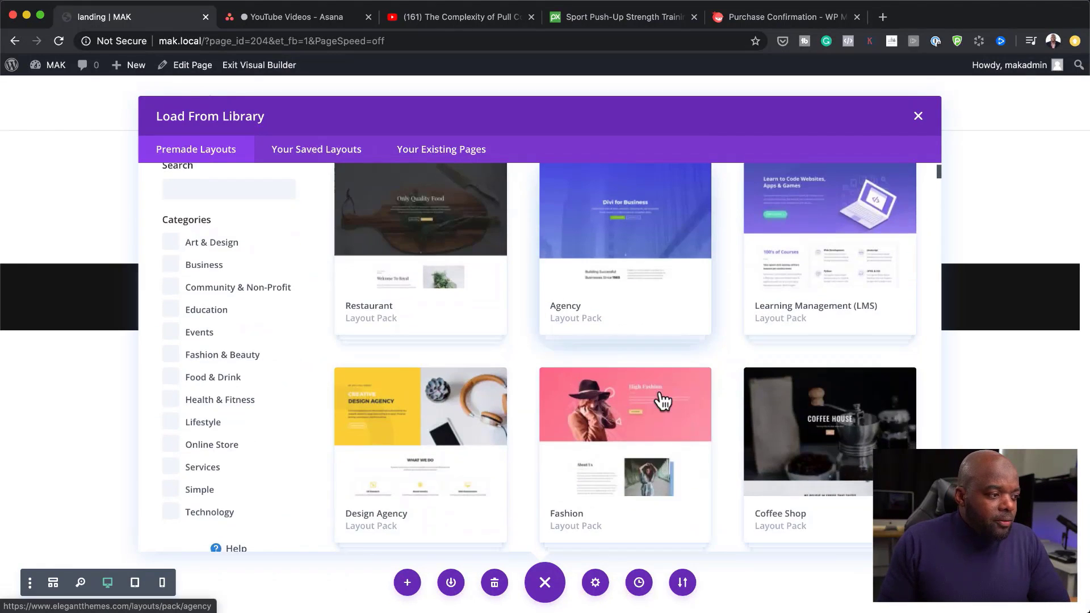
scroll(662, 401, down, 15)
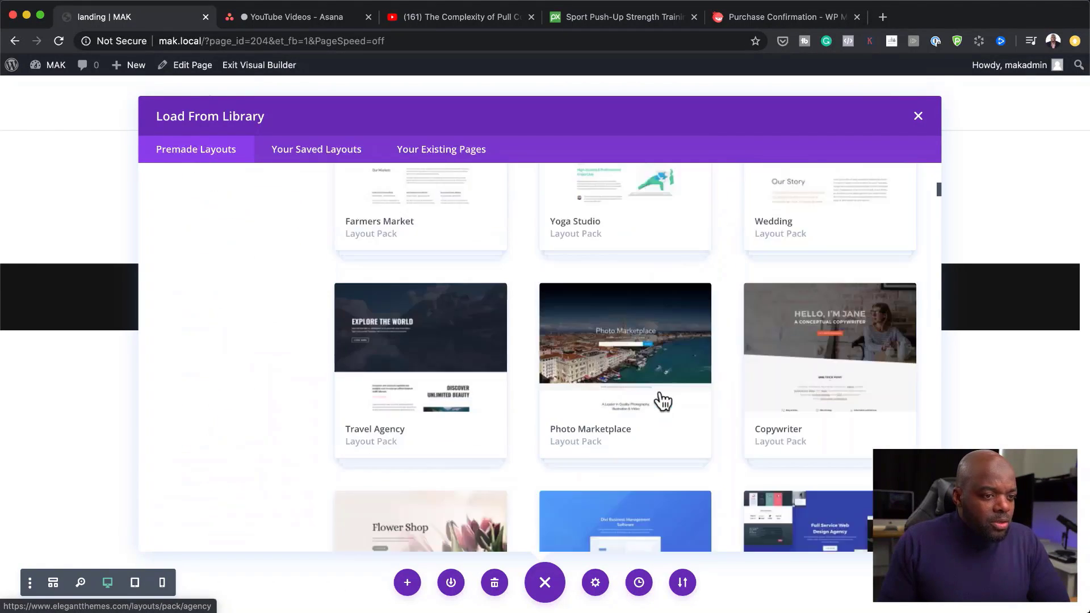
scroll(662, 401, down, 6)
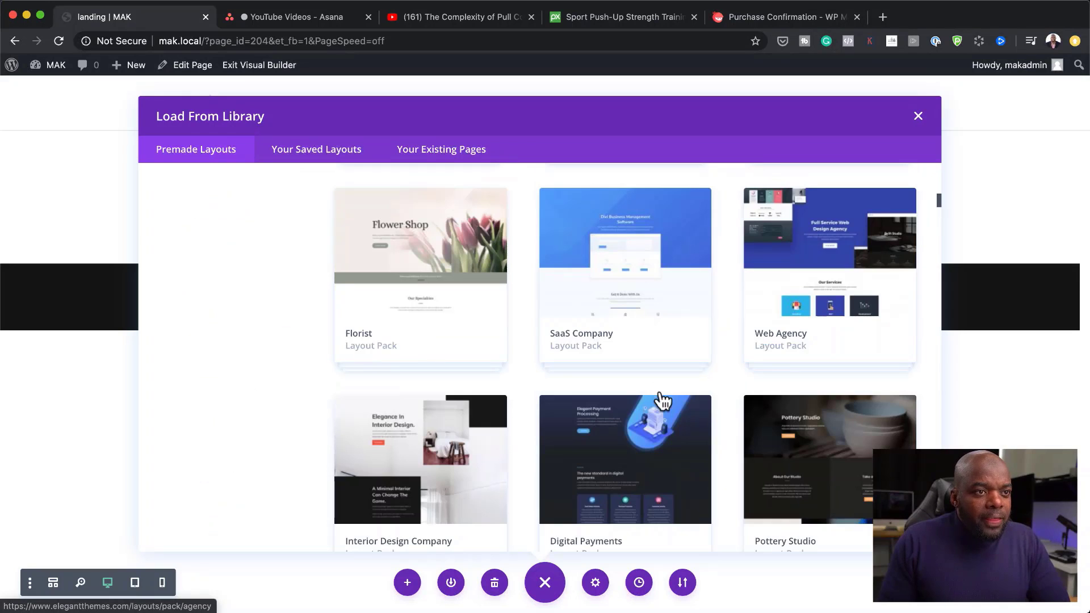
scroll(663, 401, down, 4)
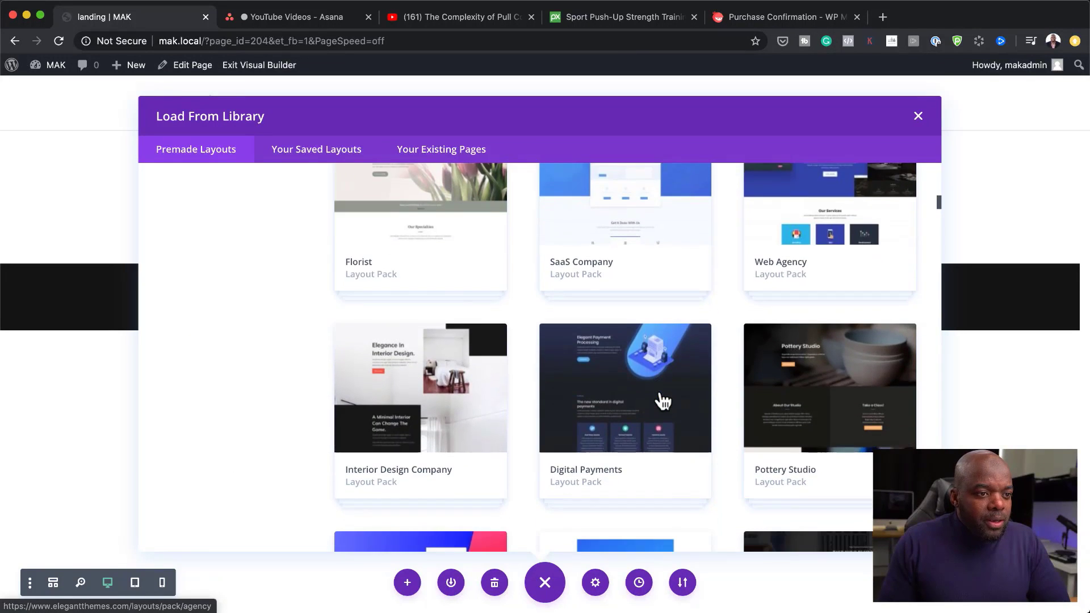
scroll(663, 402, down, 8)
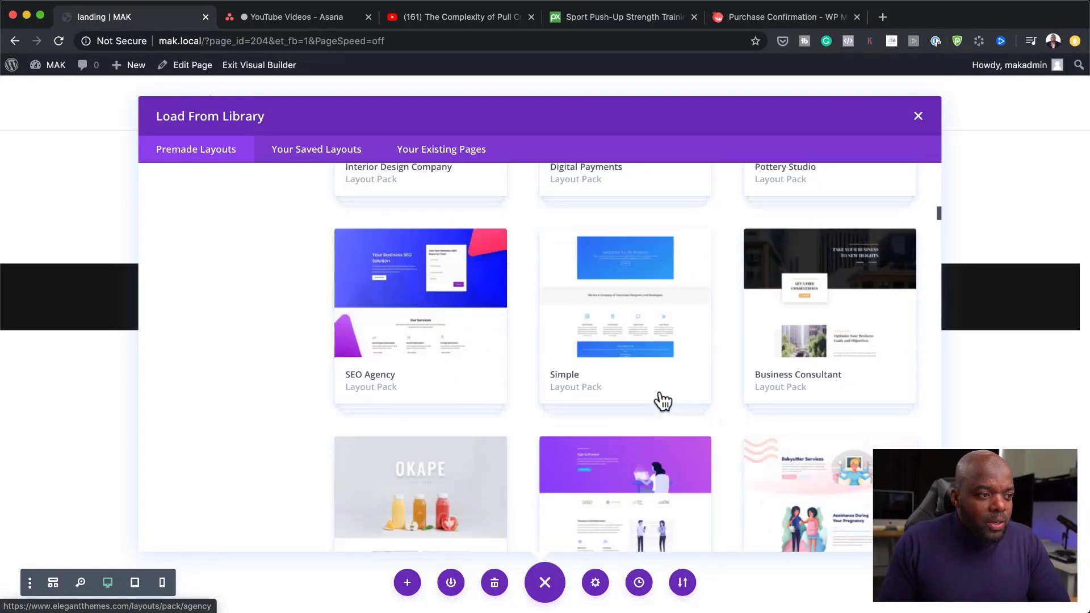
scroll(662, 402, down, 8)
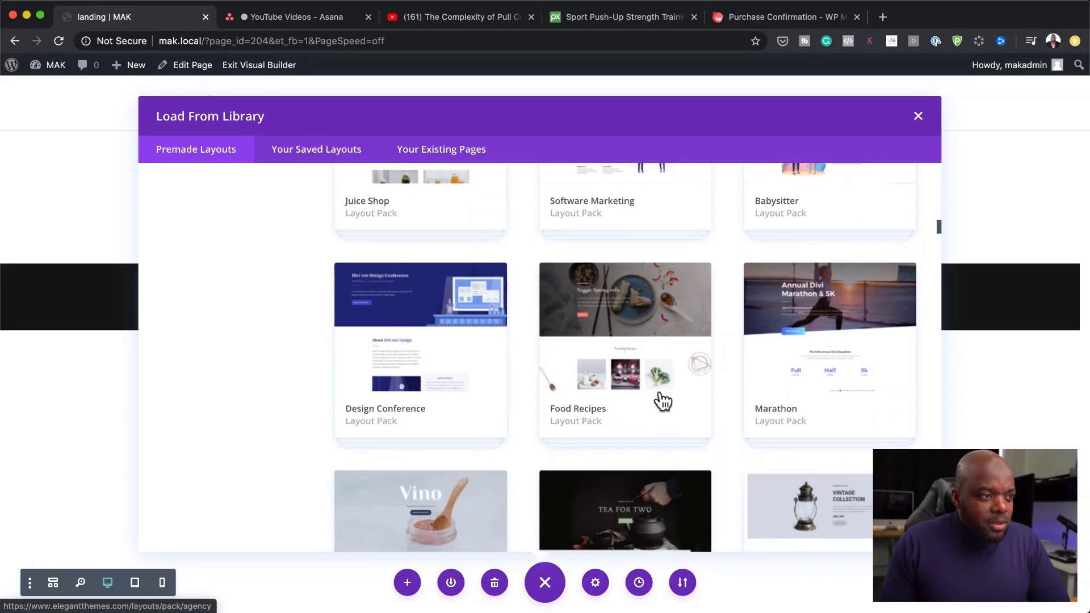
scroll(663, 401, down, 18)
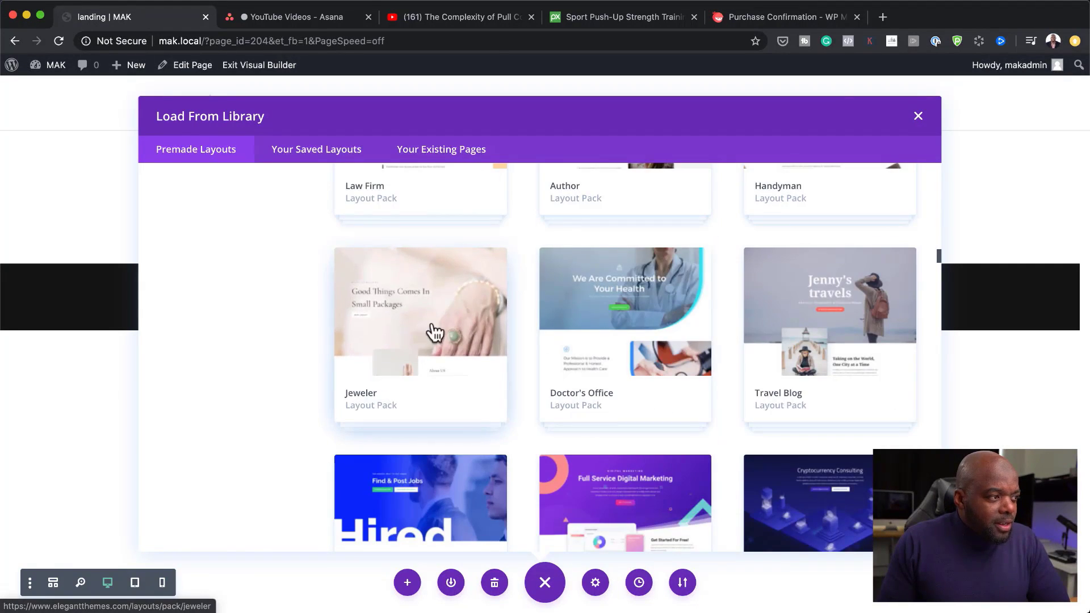
scroll(643, 410, down, 3)
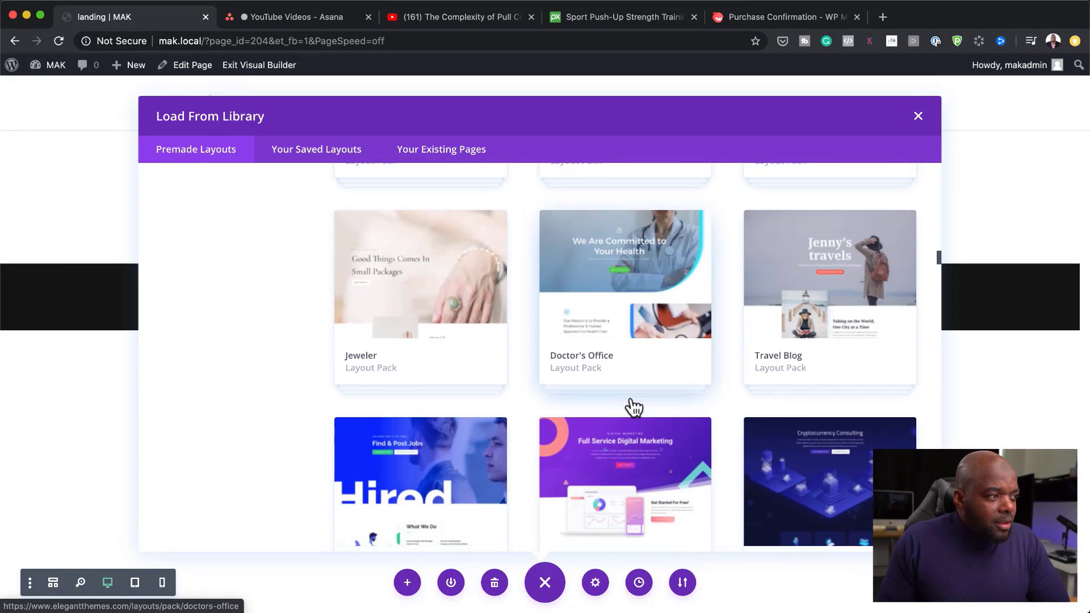
scroll(634, 406, down, 8)
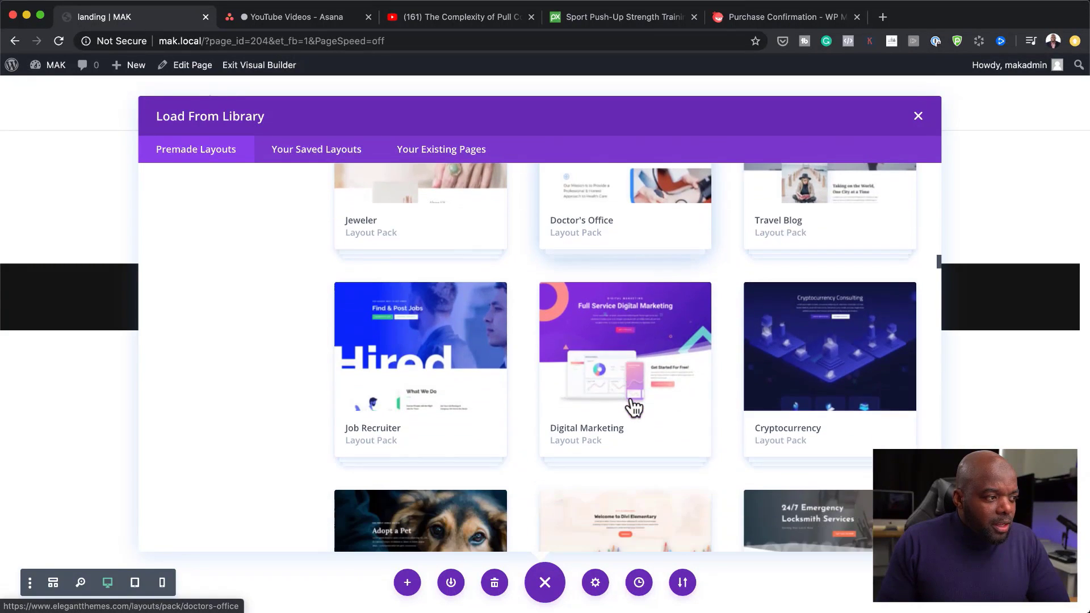
scroll(634, 406, down, 6)
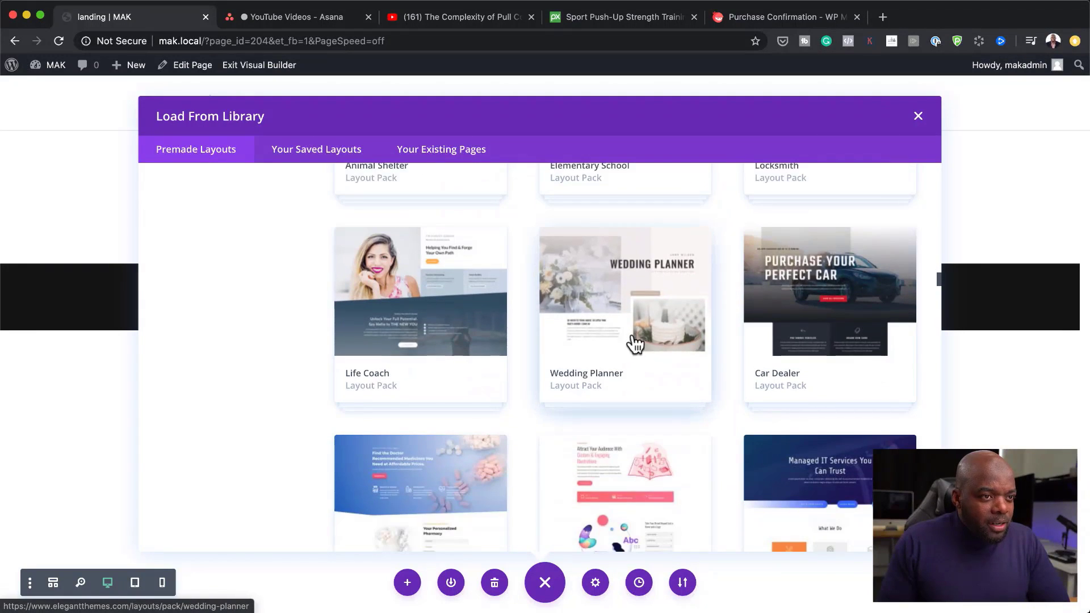
scroll(621, 401, down, 11)
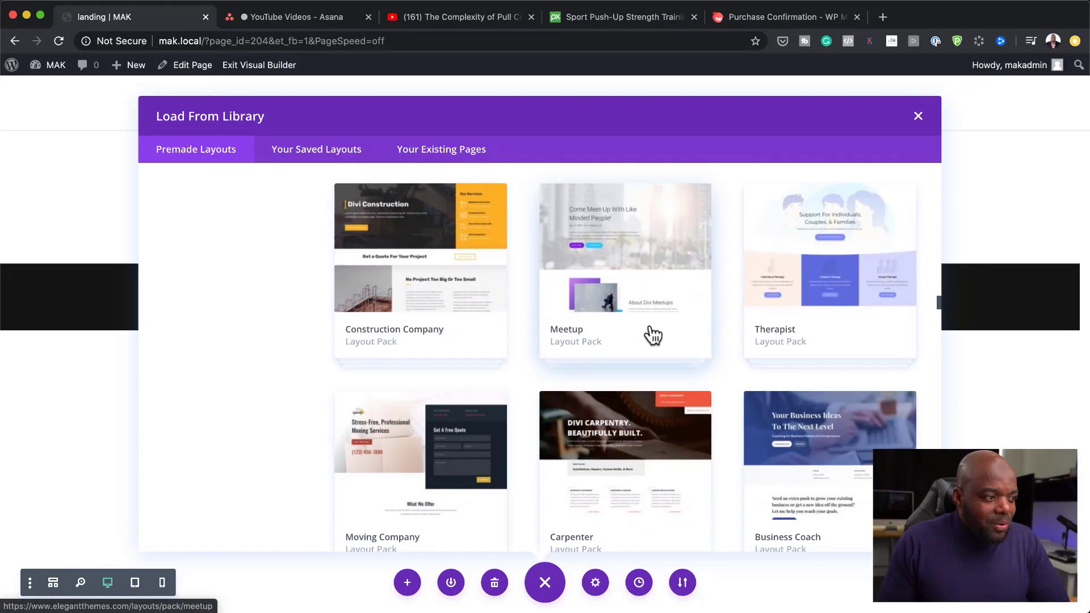
scroll(653, 333, down, 8)
scroll(652, 335, down, 5)
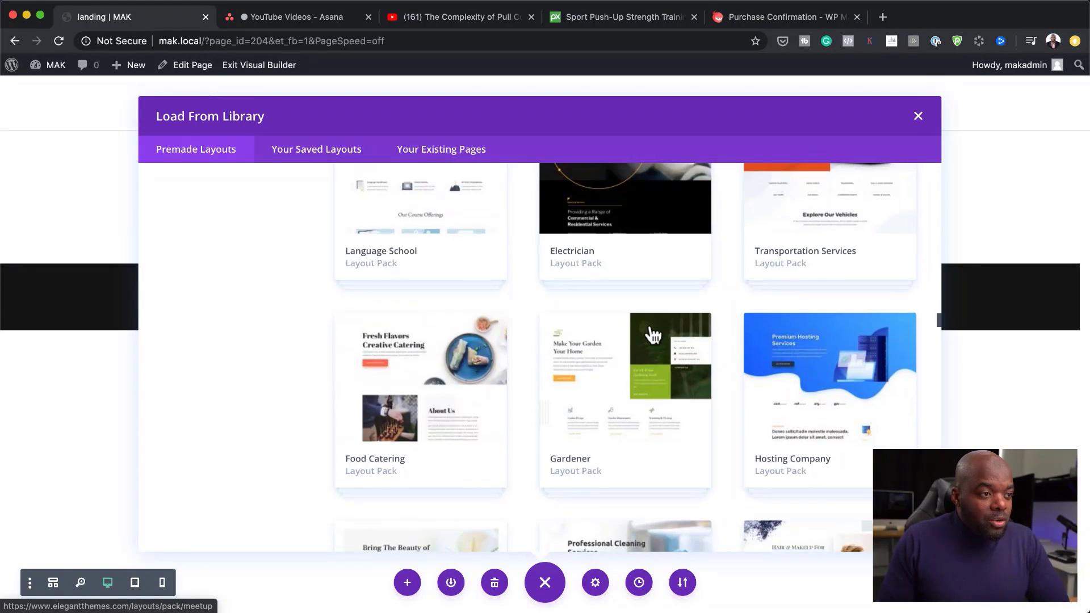
scroll(652, 335, down, 1)
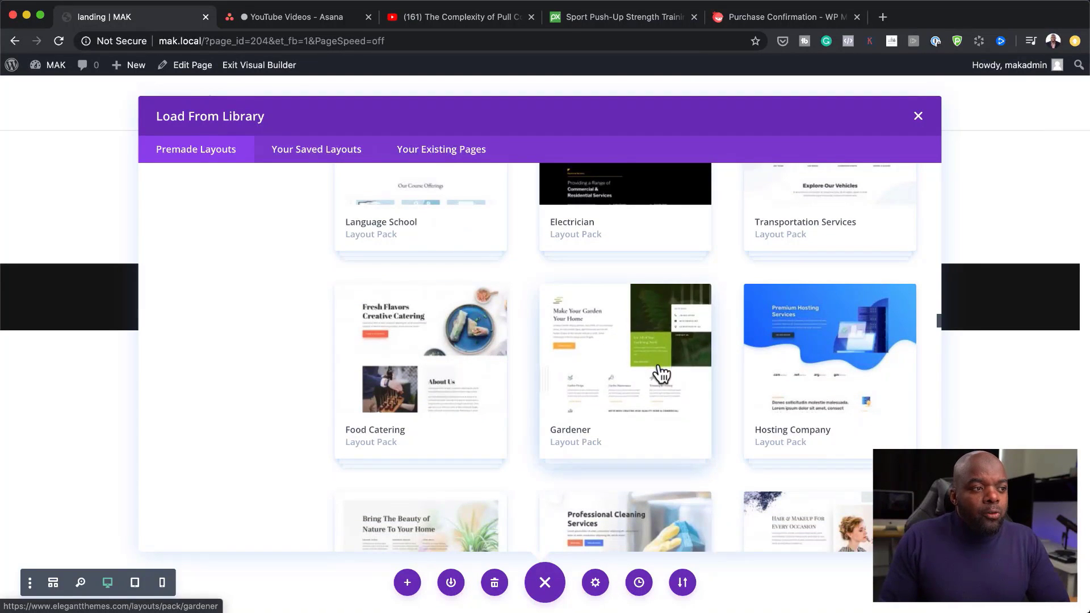
scroll(658, 372, down, 1)
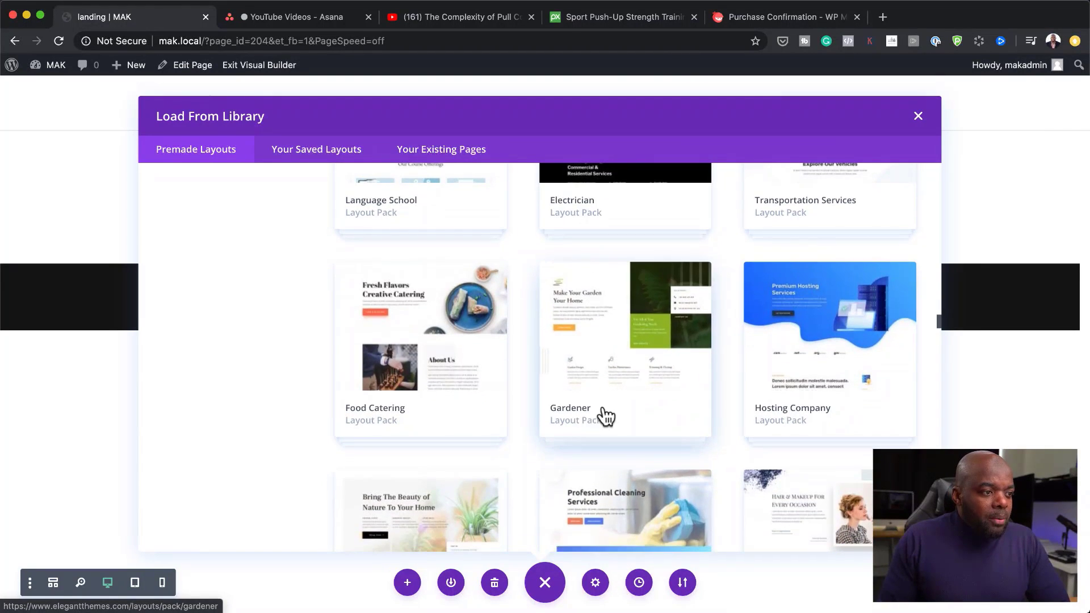
scroll(647, 370, down, 4)
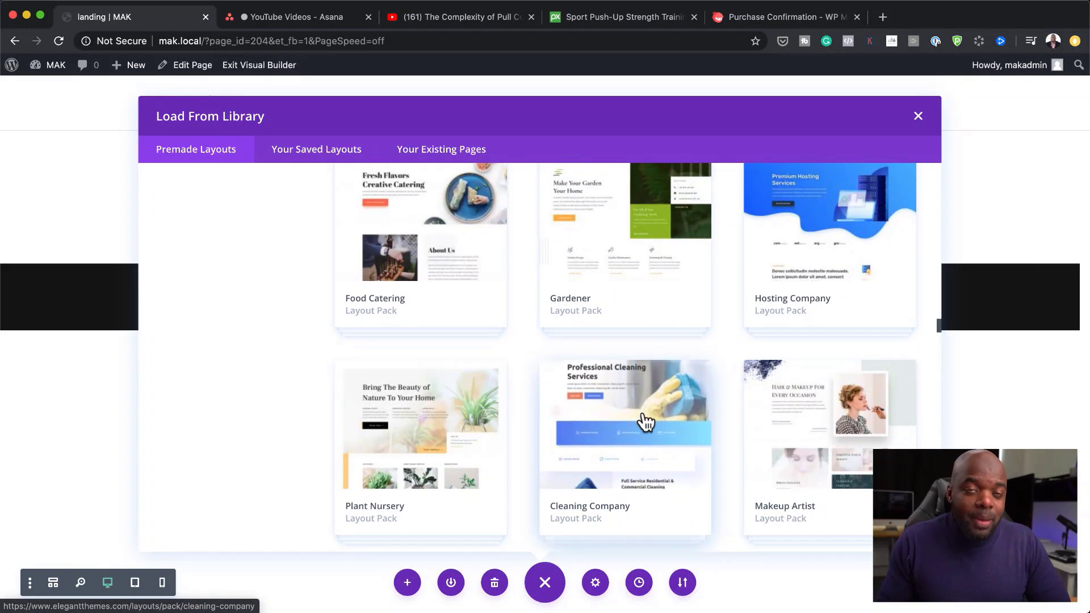
Load the Landing layout from the Cleaning Company layout pack onto the page and review its upper sections
click(637, 438)
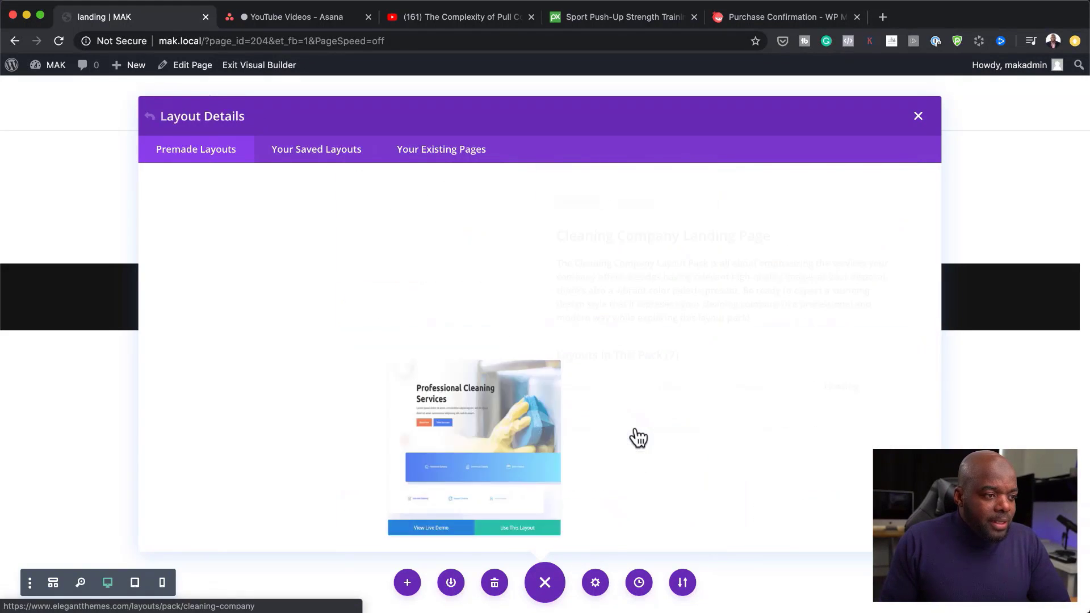
scroll(415, 411, down, 5)
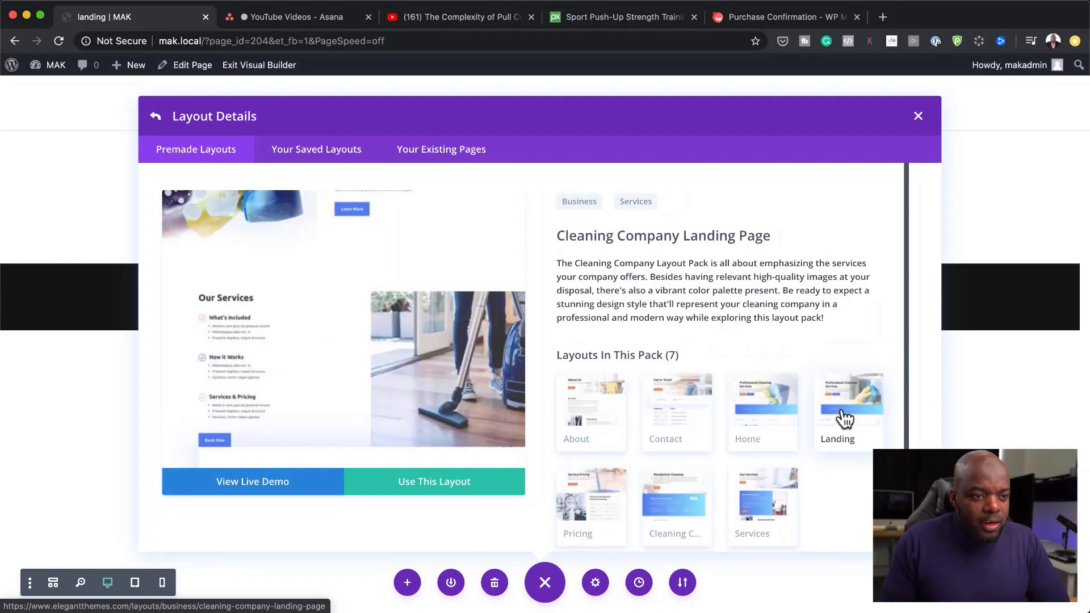
click(447, 487)
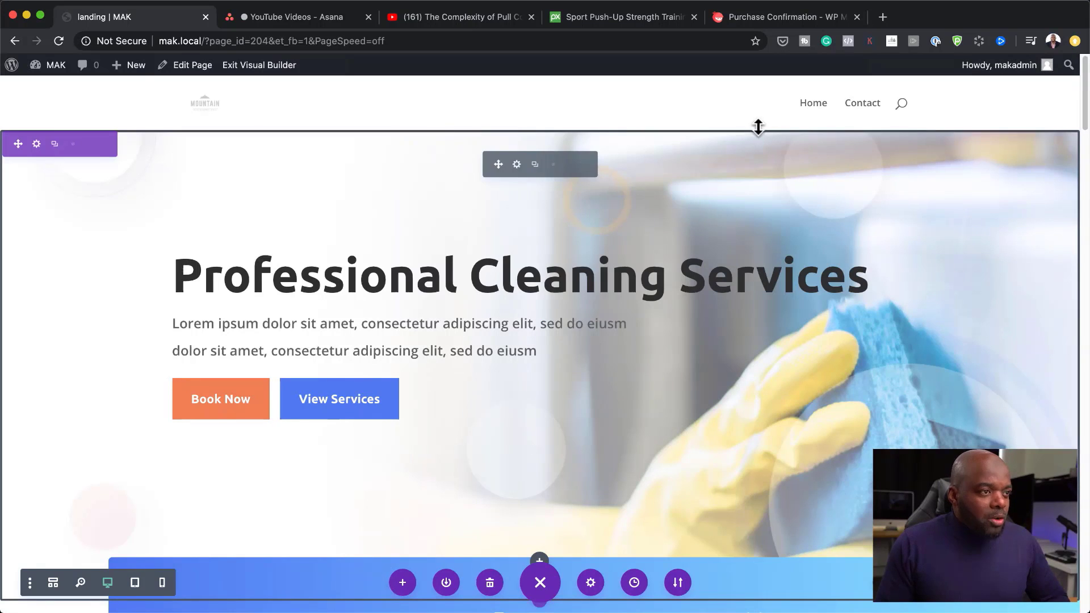
scroll(771, 394, down, 2)
scroll(772, 398, down, 5)
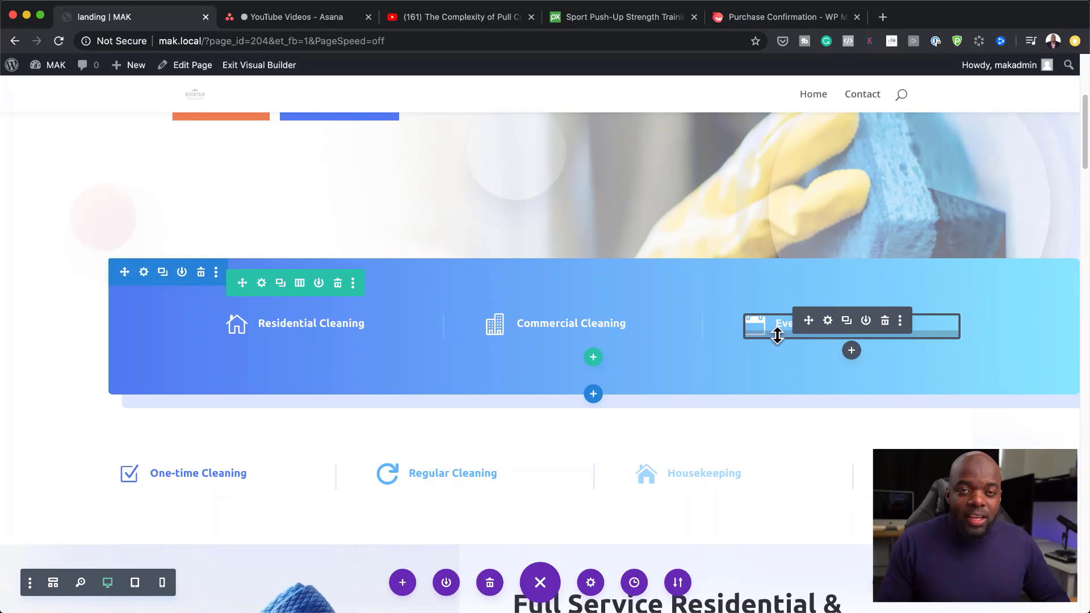
Inspect the background image settings of the hero's fullwidth header module
scroll(830, 221, up, 6)
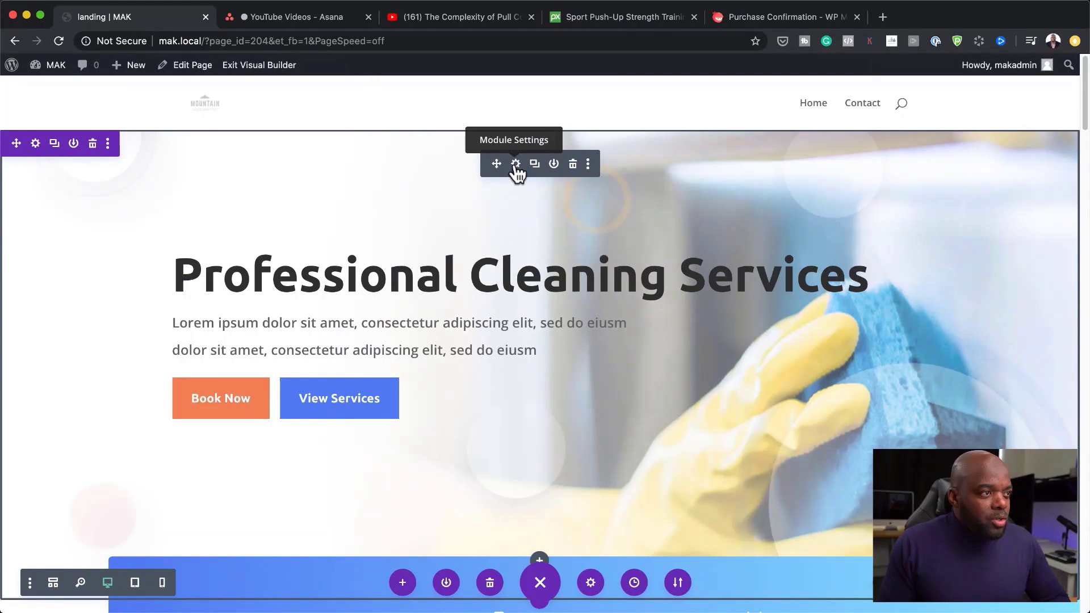
click(516, 164)
scroll(157, 427, down, 4)
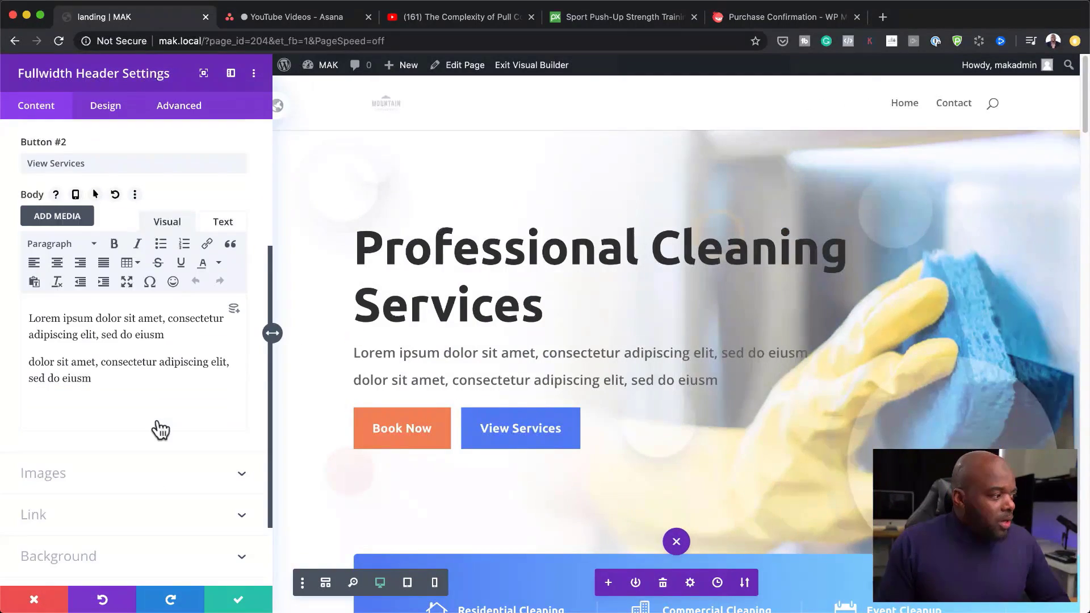
scroll(161, 429, down, 3)
click(93, 463)
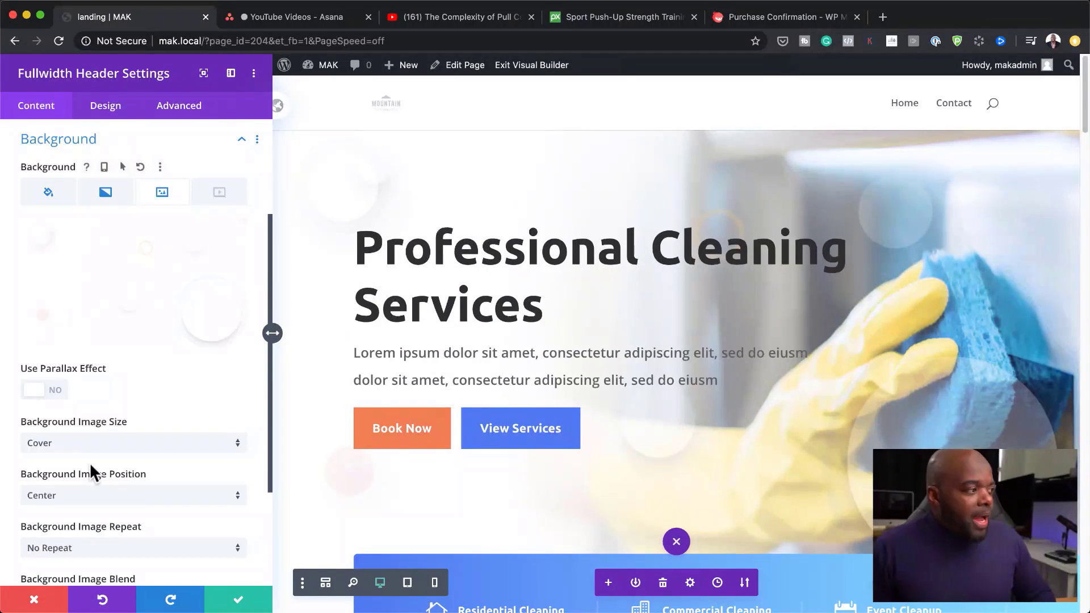
mouse_move(138, 327)
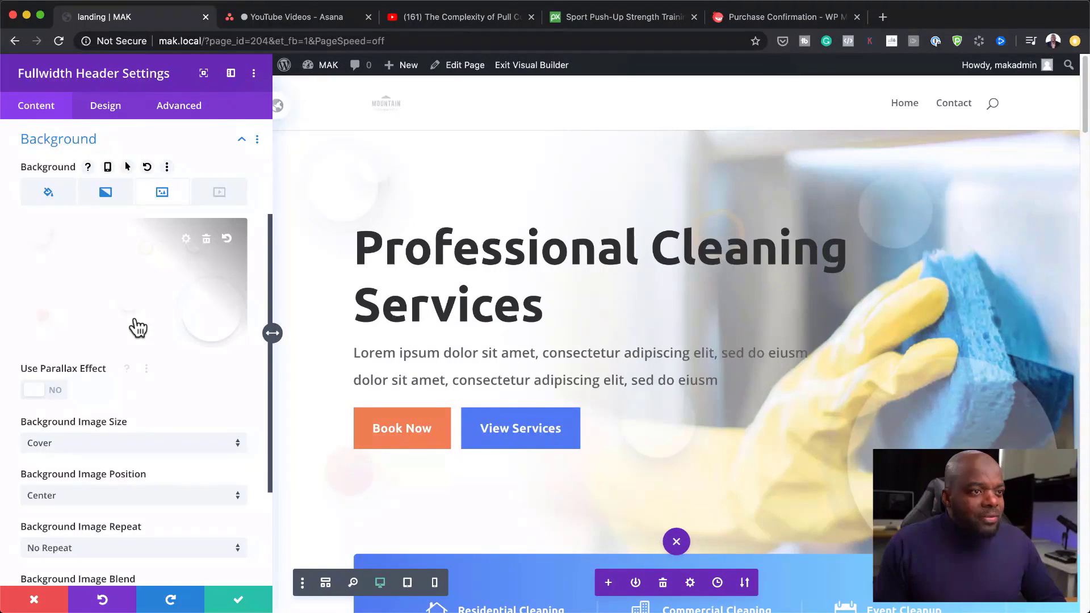
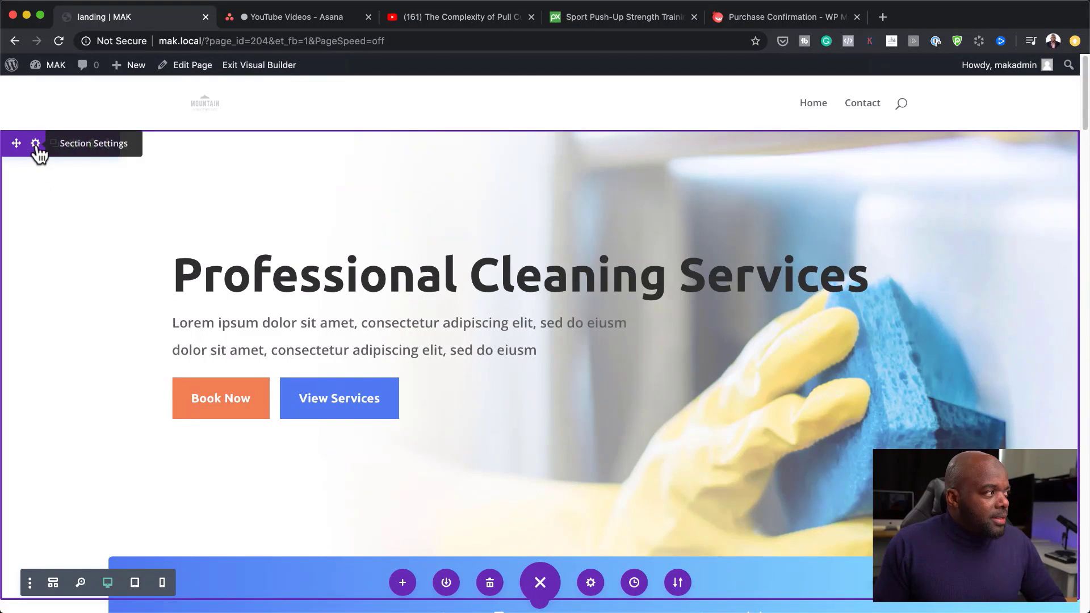
Turn off the parallax effect on the hero section's background image and check how the page scrolls
click(35, 144)
click(72, 213)
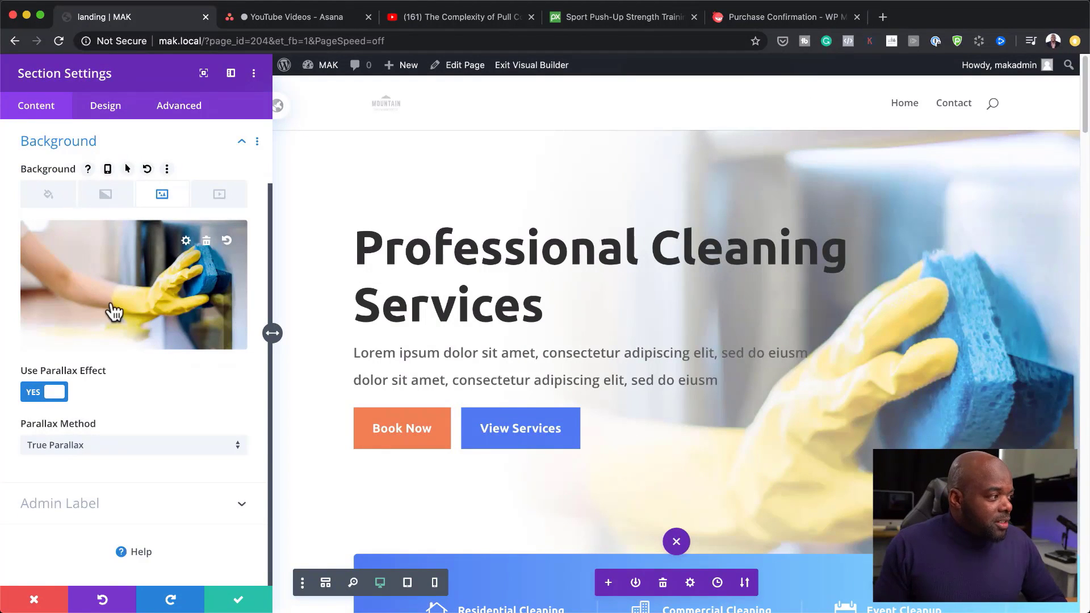
click(34, 397)
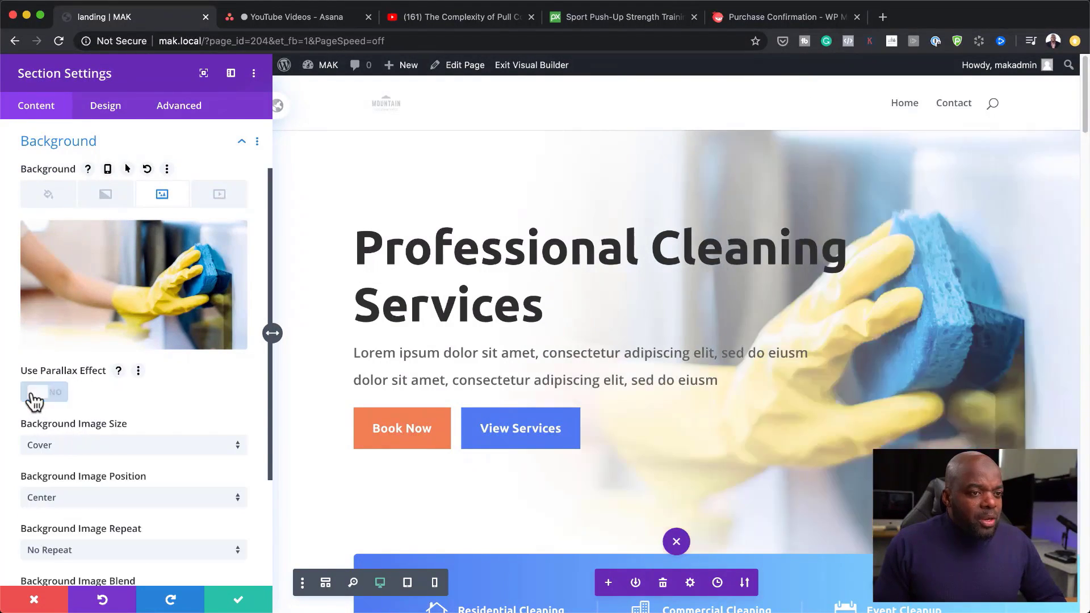
scroll(758, 396, down, 5)
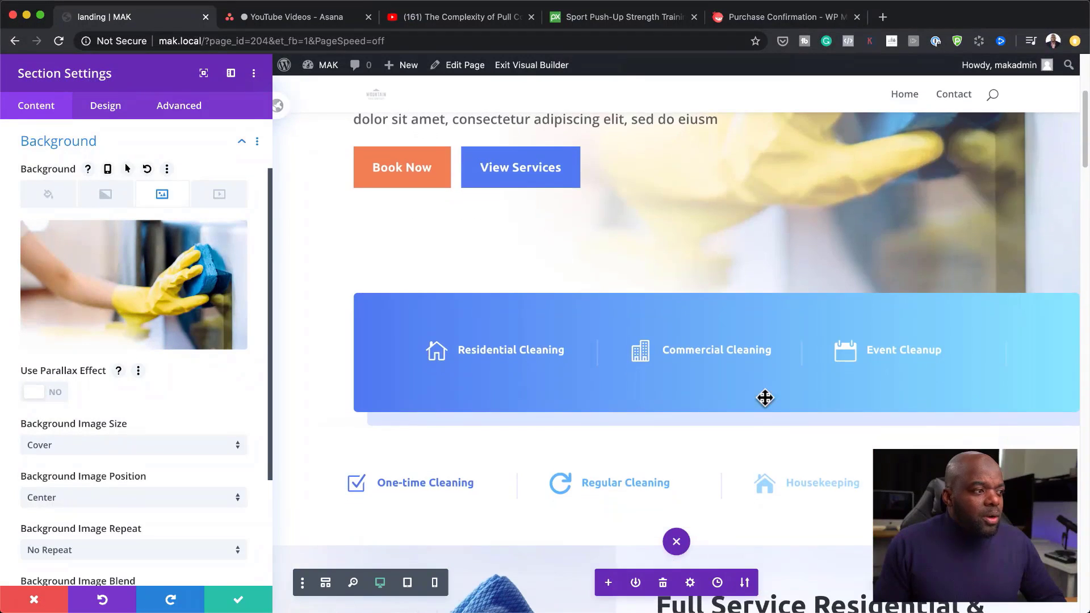
scroll(764, 398, up, 5)
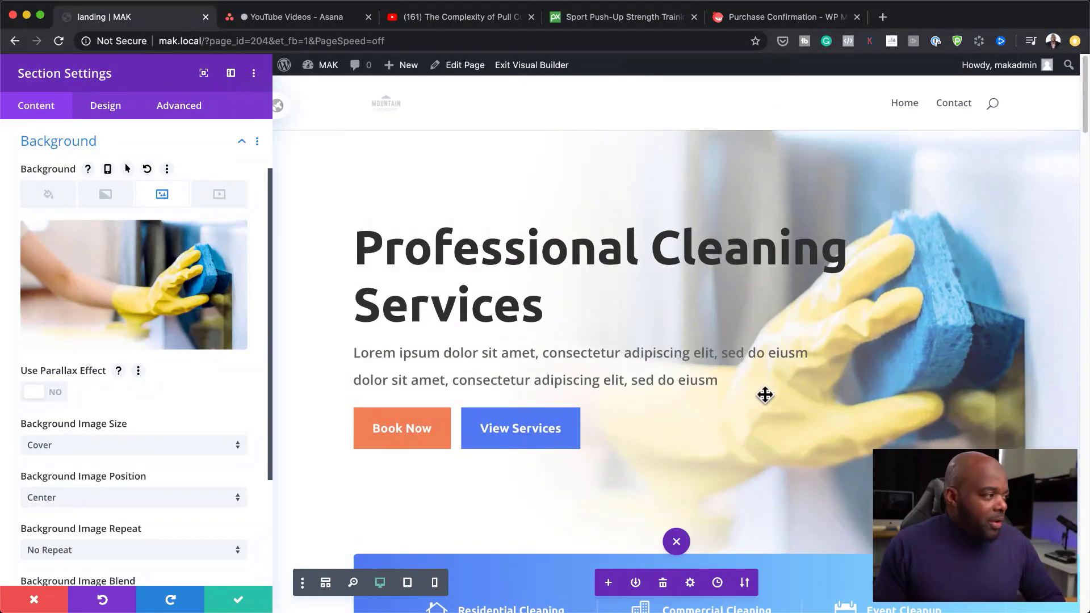
Browse the media library for a replacement background image for the hero section
mouse_move(156, 292)
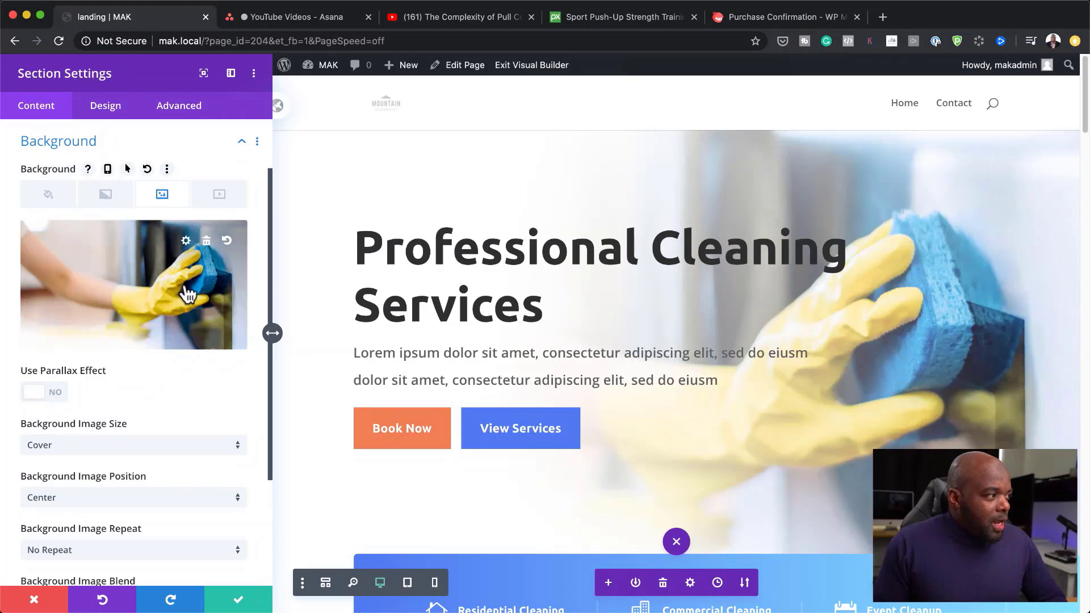
click(162, 311)
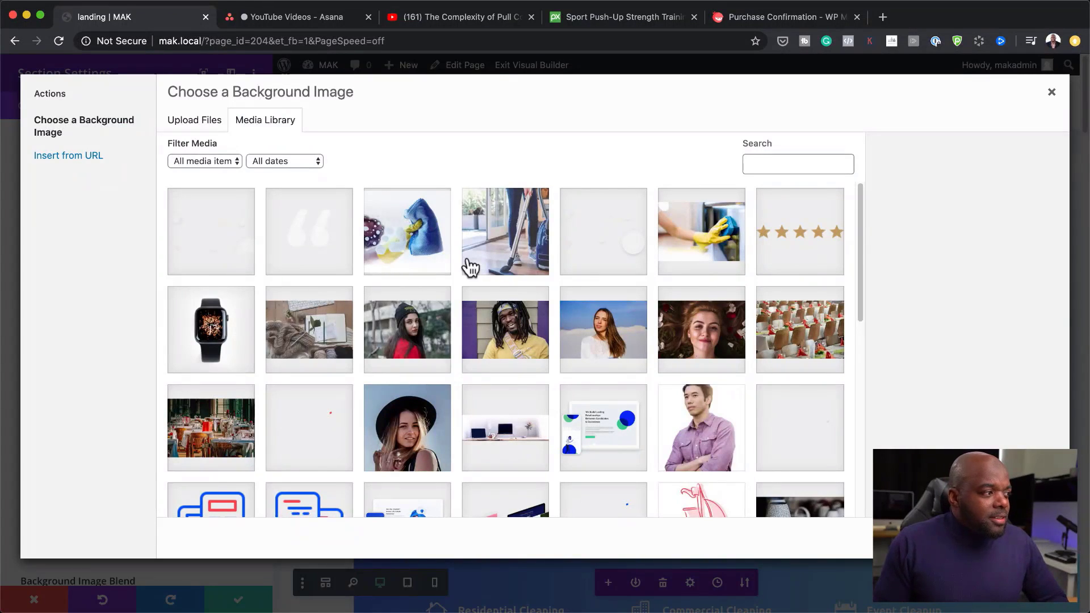
scroll(497, 321, down, 4)
scroll(497, 321, down, 4)
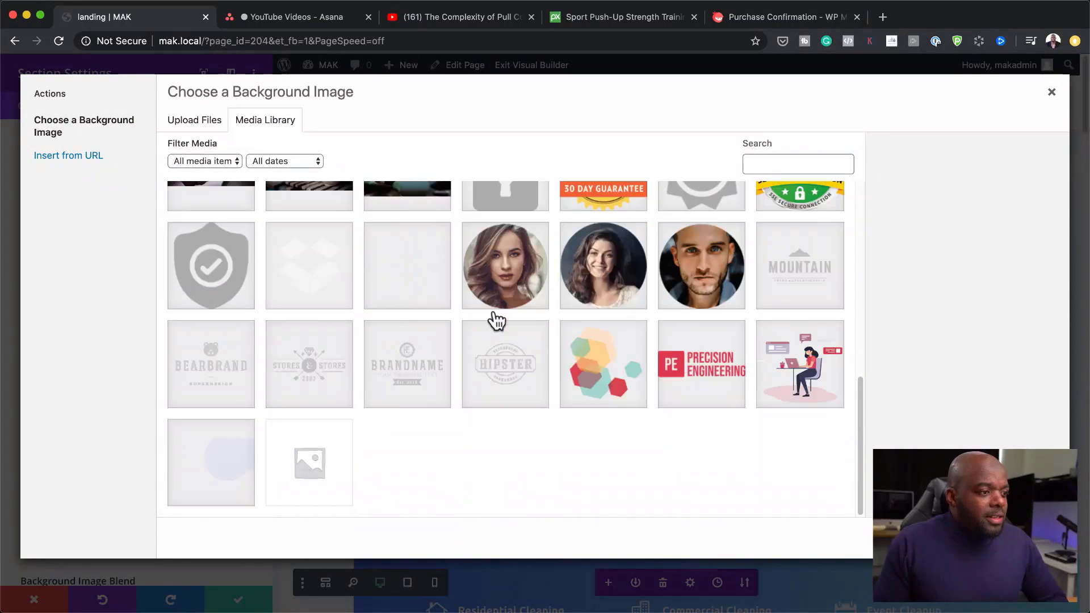
scroll(497, 321, up, 8)
scroll(497, 321, down, 5)
scroll(497, 322, down, 3)
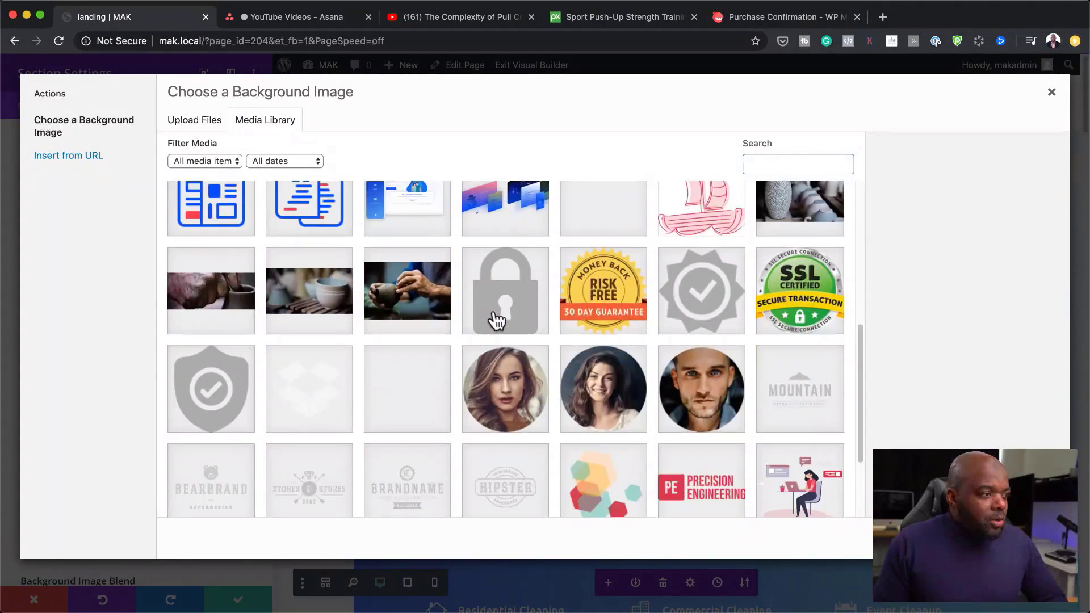
scroll(498, 321, up, 10)
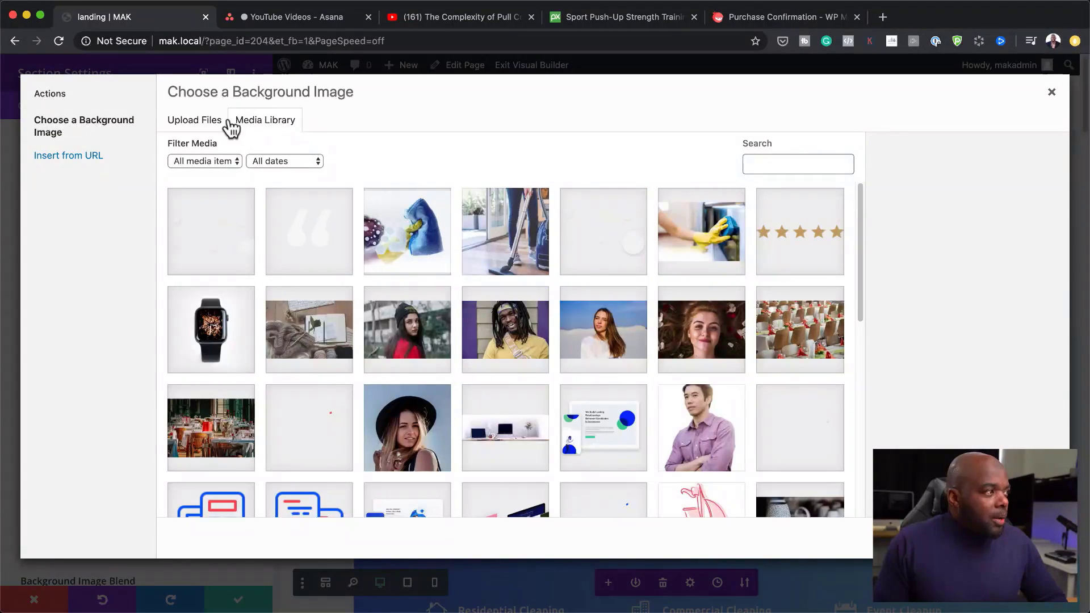
Upload the sport-2264825_1920.jpg image from Downloads, set it as the hero section's background and save the section settings
click(198, 126)
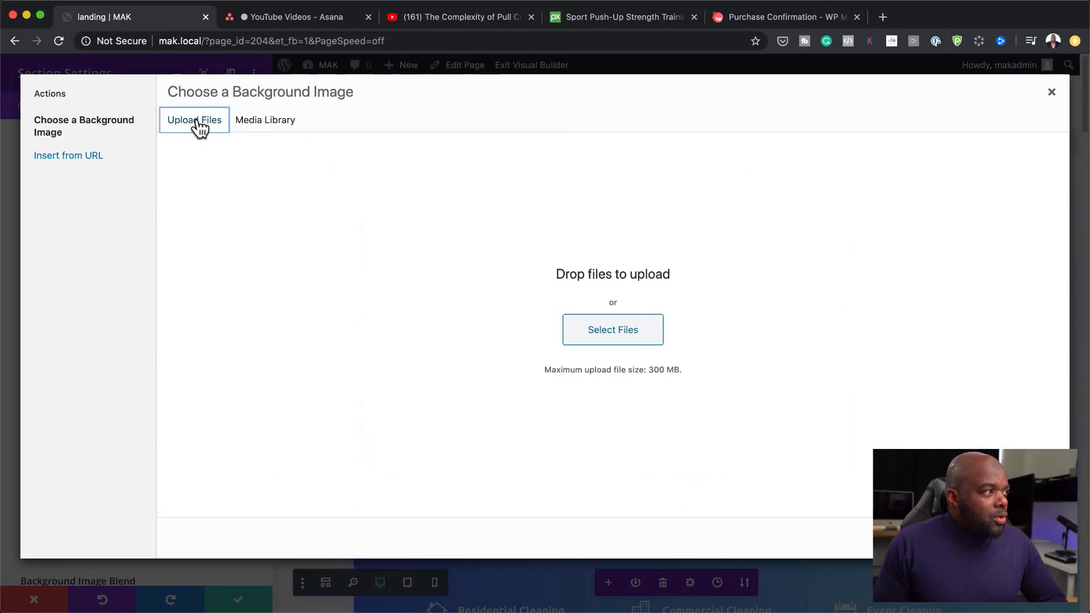
click(619, 342)
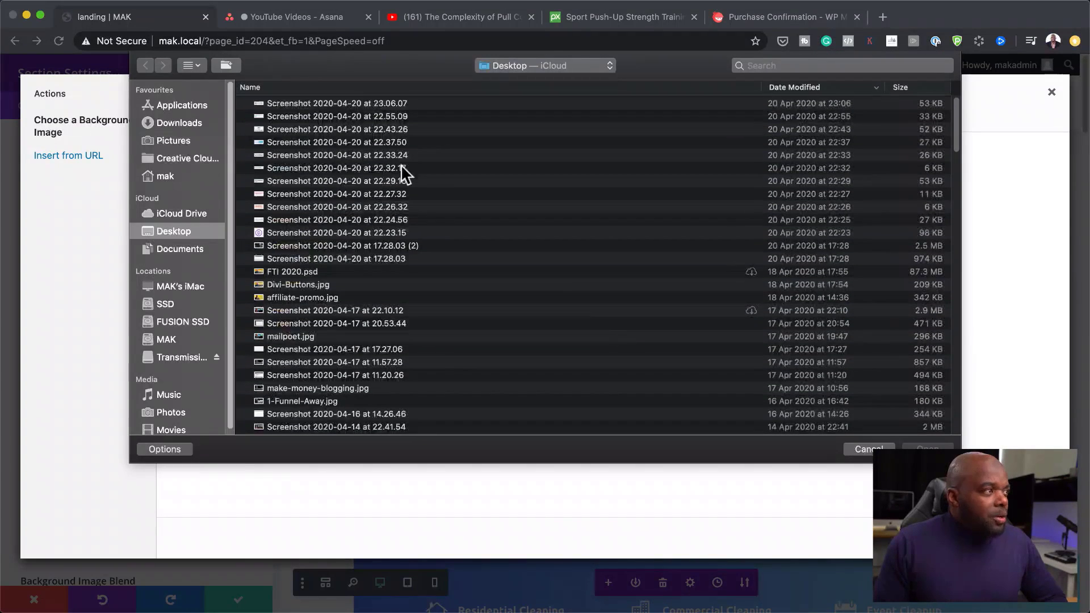
click(180, 122)
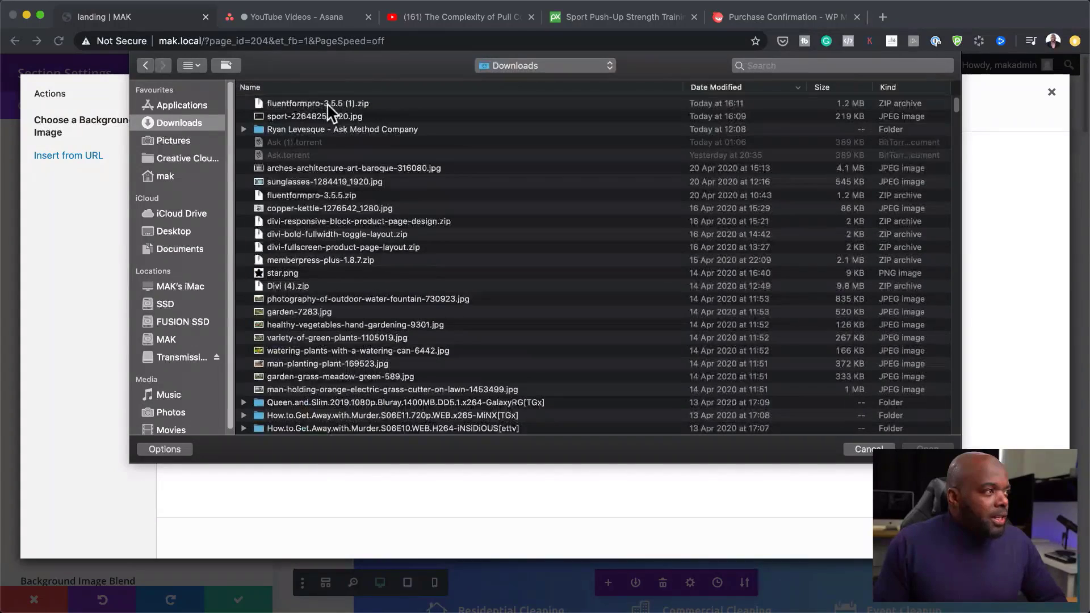
double_click(315, 116)
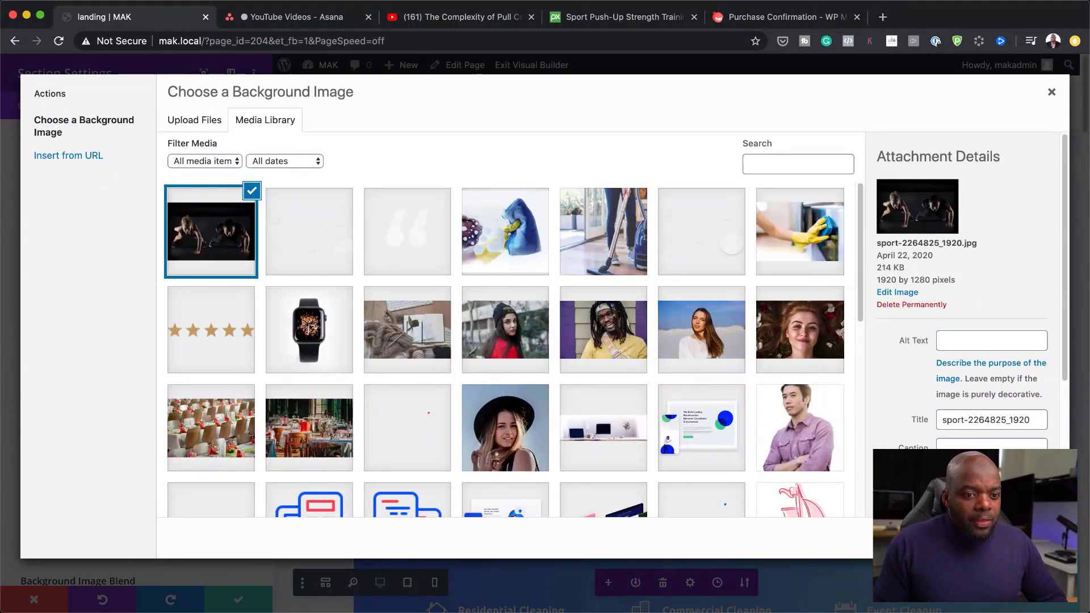
click(829, 538)
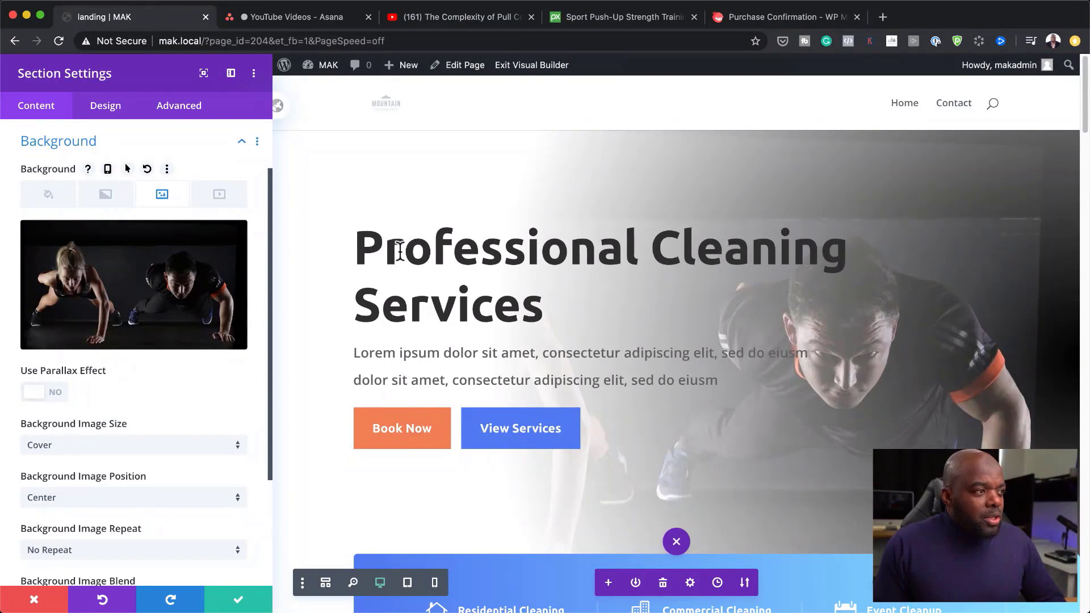
click(239, 605)
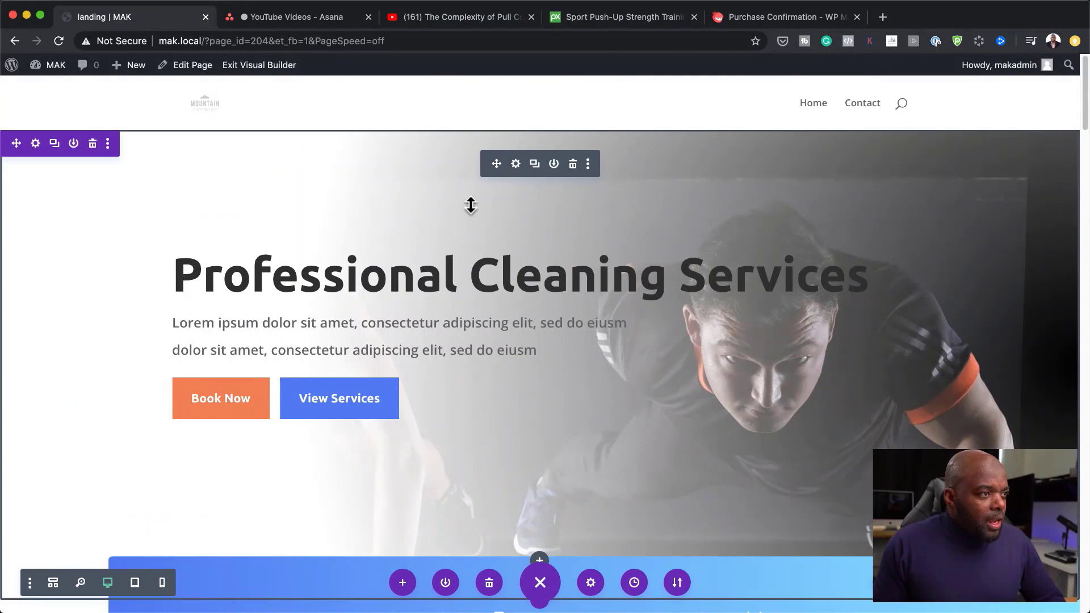
Change the hero header's title to "4 Day Intensive Virtual Bootcamp"
click(515, 164)
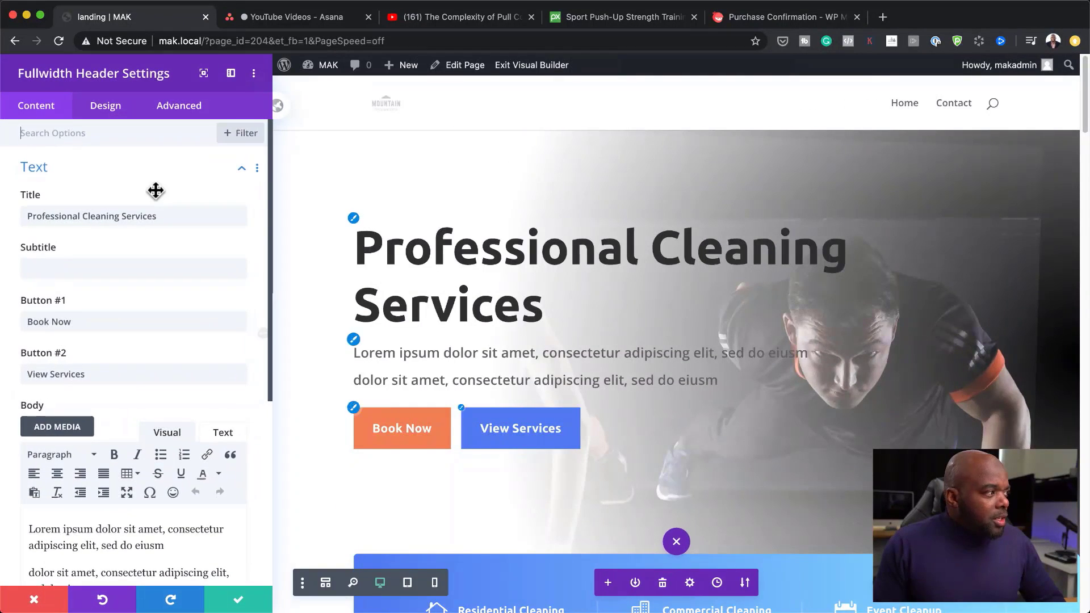
drag(165, 219, 5, 204)
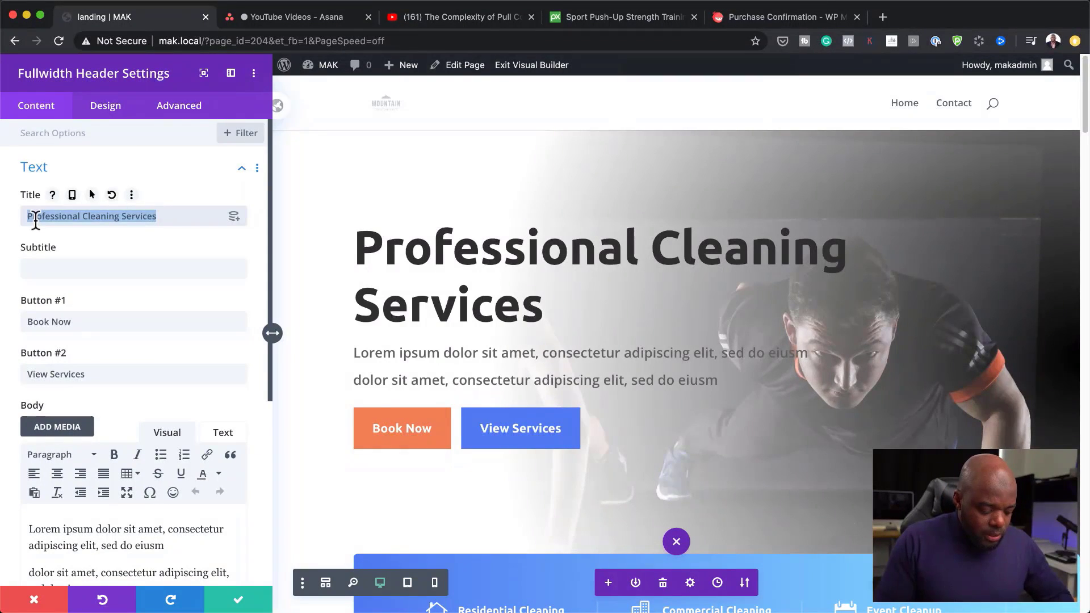
text(4 Day )
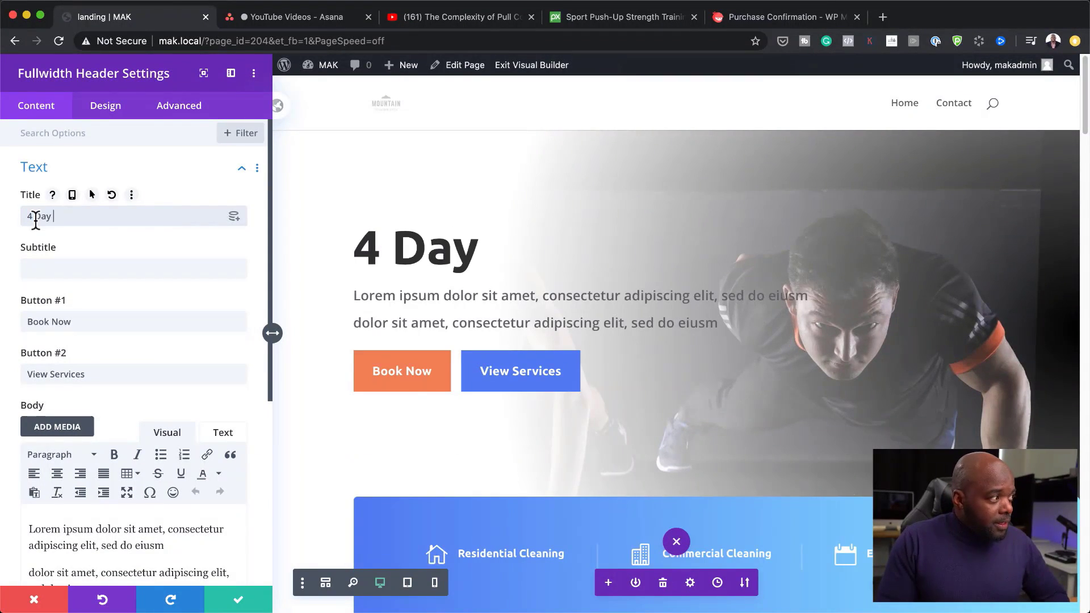
text(Intensive )
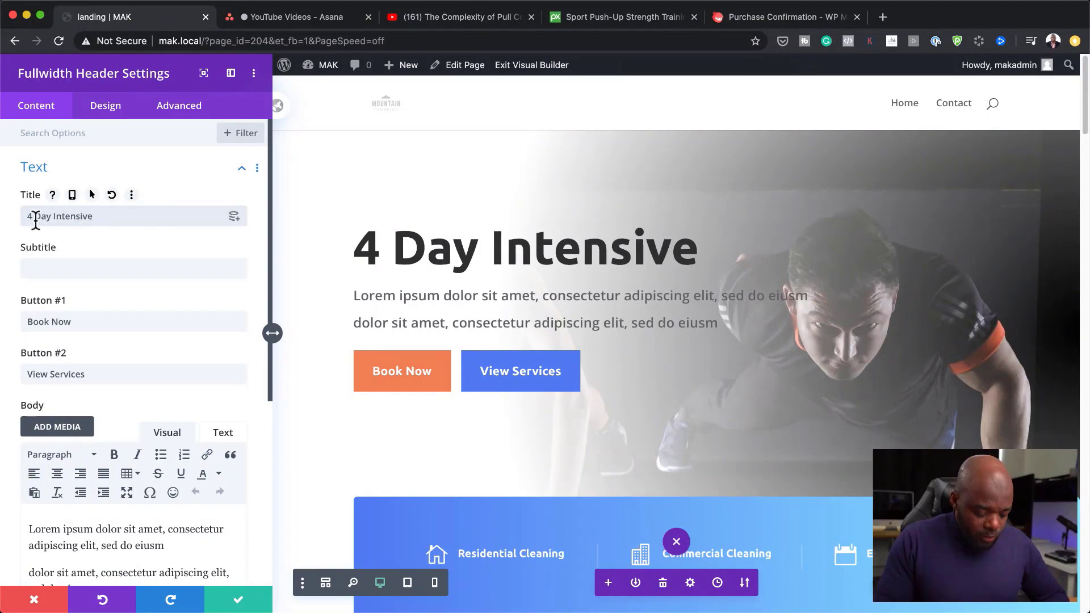
text(Virtual Bootcamp)
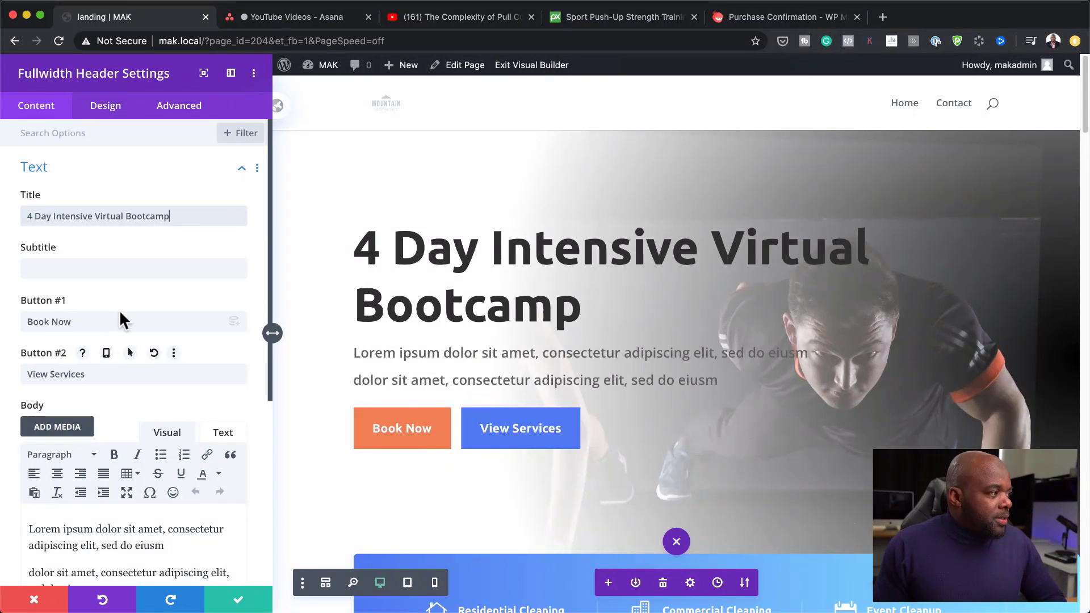
Remove the "View Services" button from the hero header by clearing its text, and save the module
scroll(121, 313, down, 3)
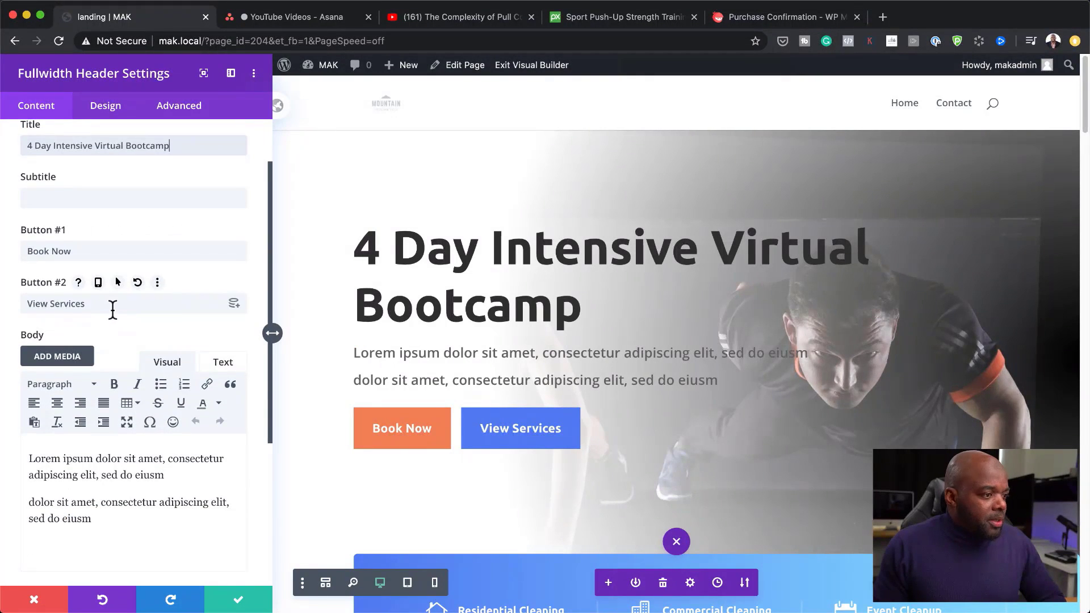
triple_click(112, 308)
key(BackSpace)
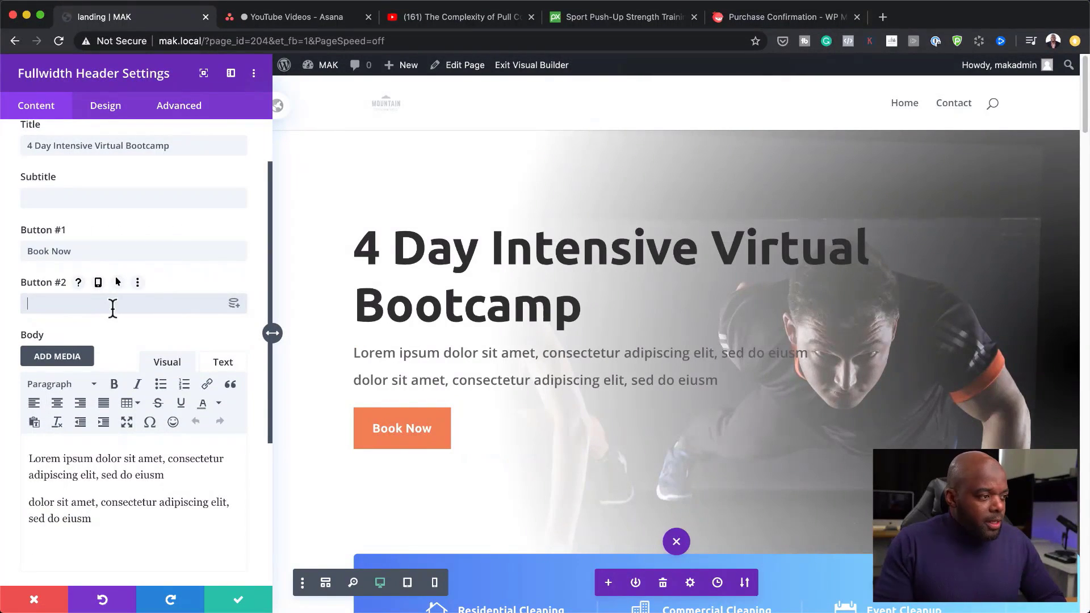
scroll(146, 442, down, 2)
scroll(146, 440, down, 2)
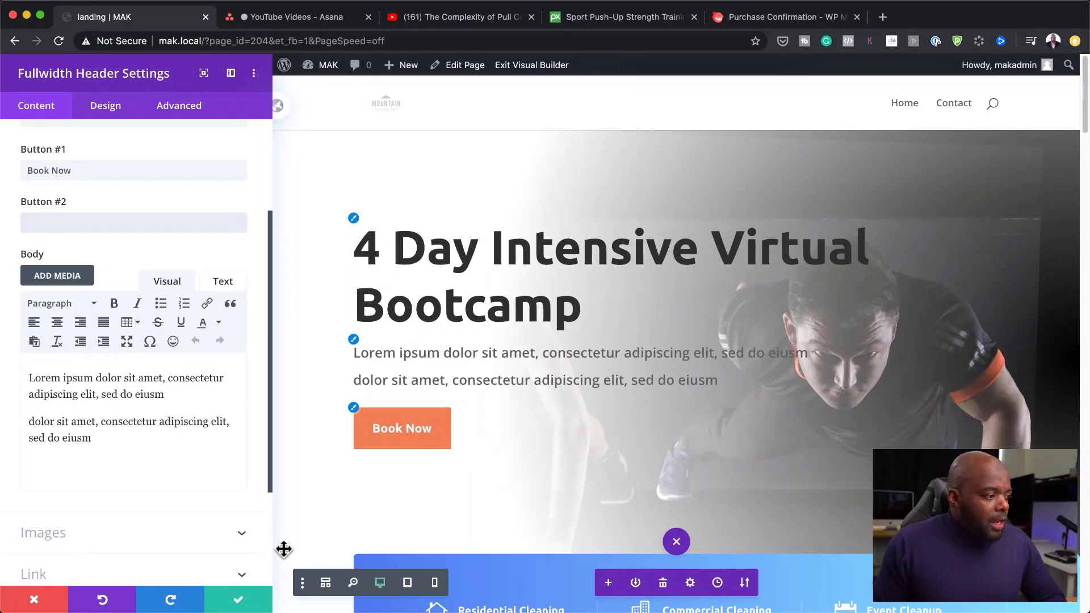
click(237, 601)
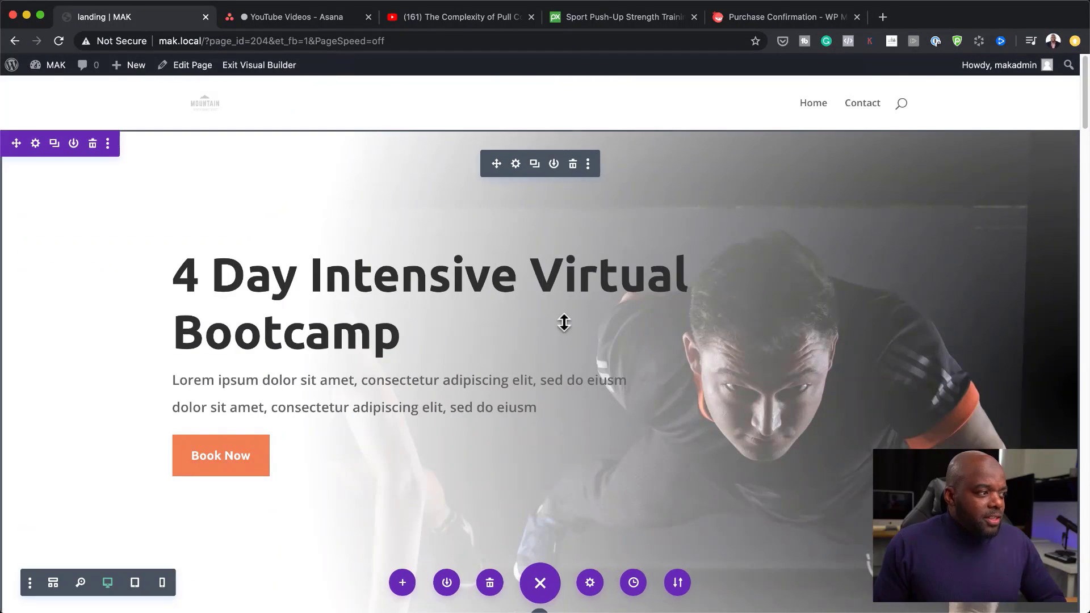
Set the second gradient color of the hero header's background to semi-transparent white, rgba(255,255,255,0.85), and save the module
scroll(862, 454, down, 1)
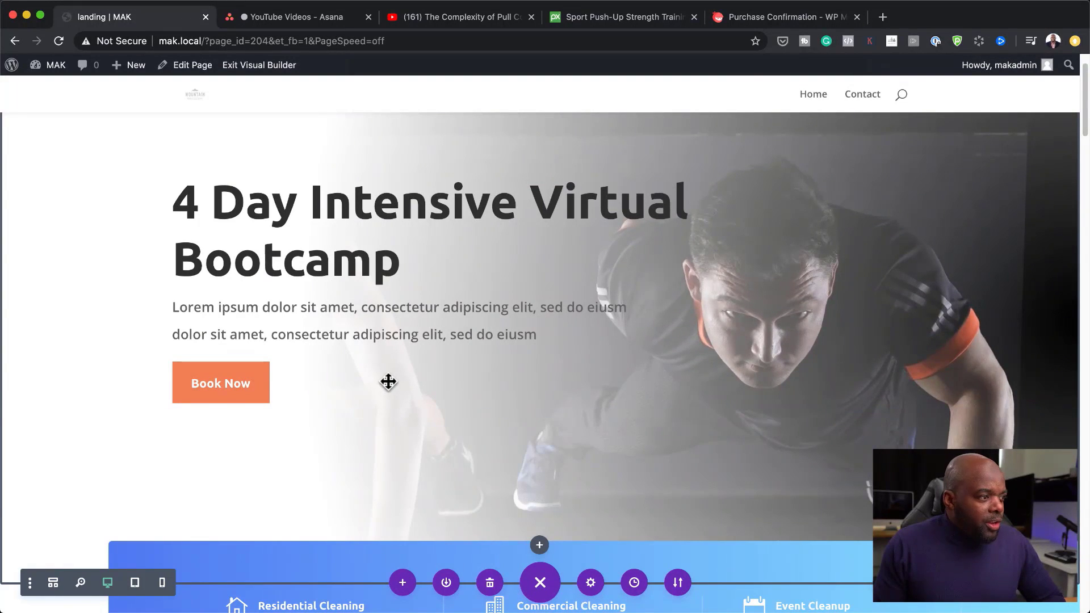
scroll(412, 398, up, 2)
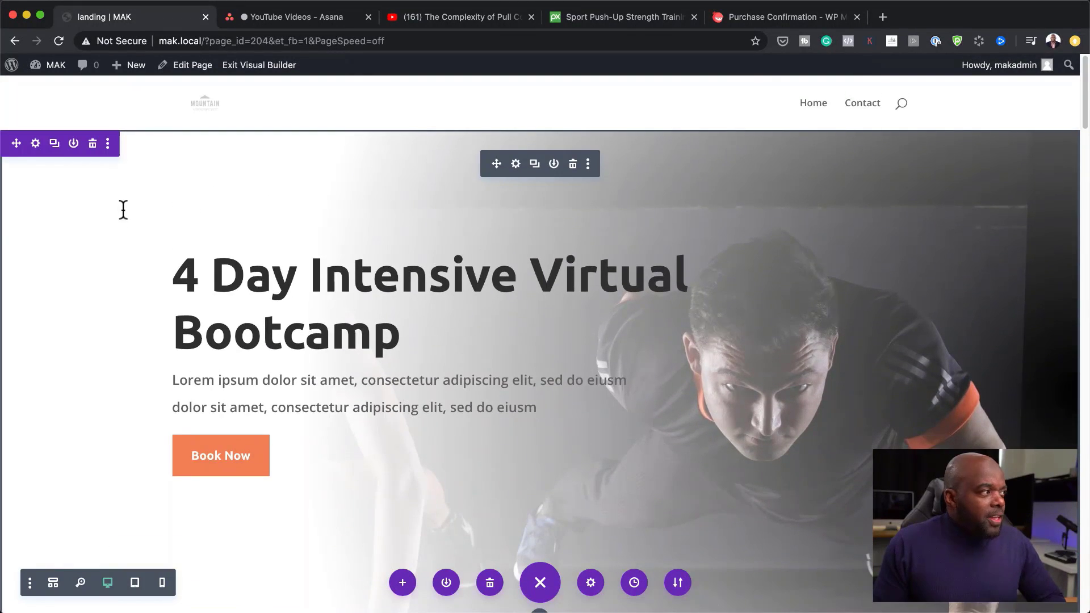
click(515, 163)
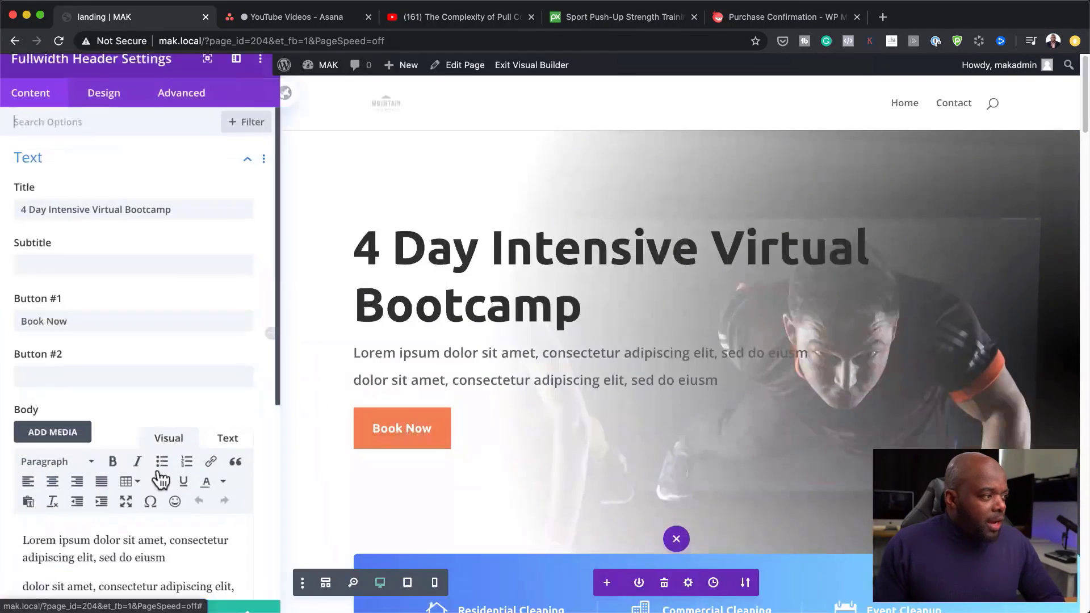
scroll(114, 492, down, 5)
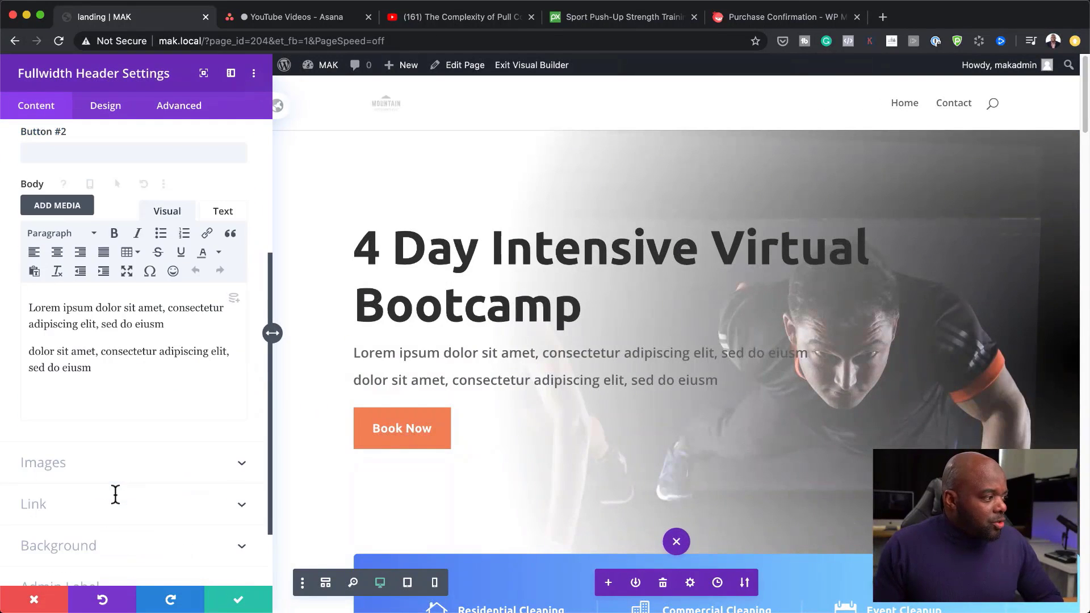
click(66, 536)
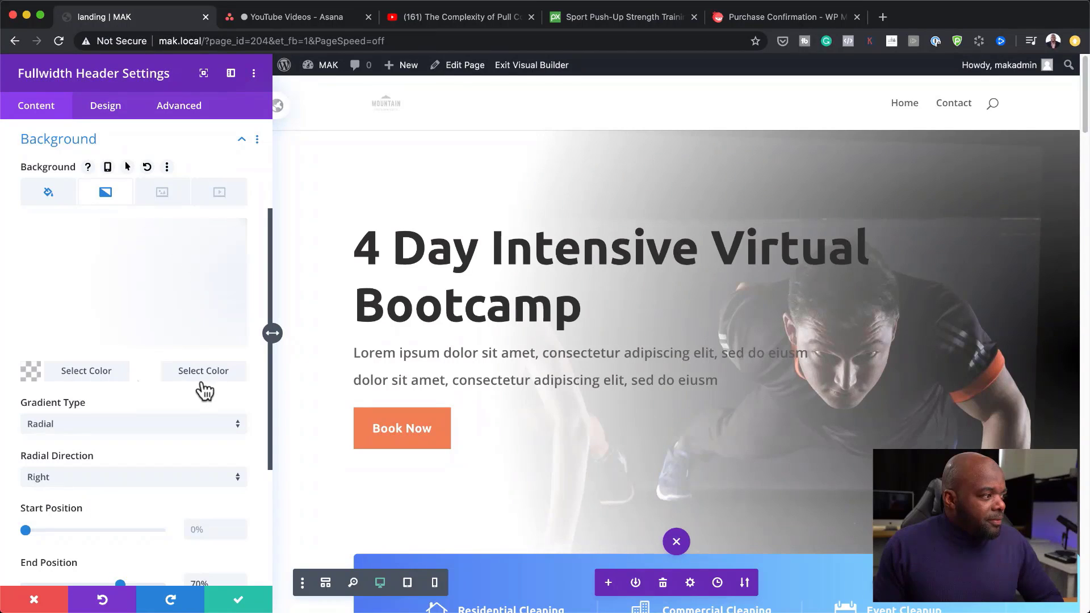
click(146, 374)
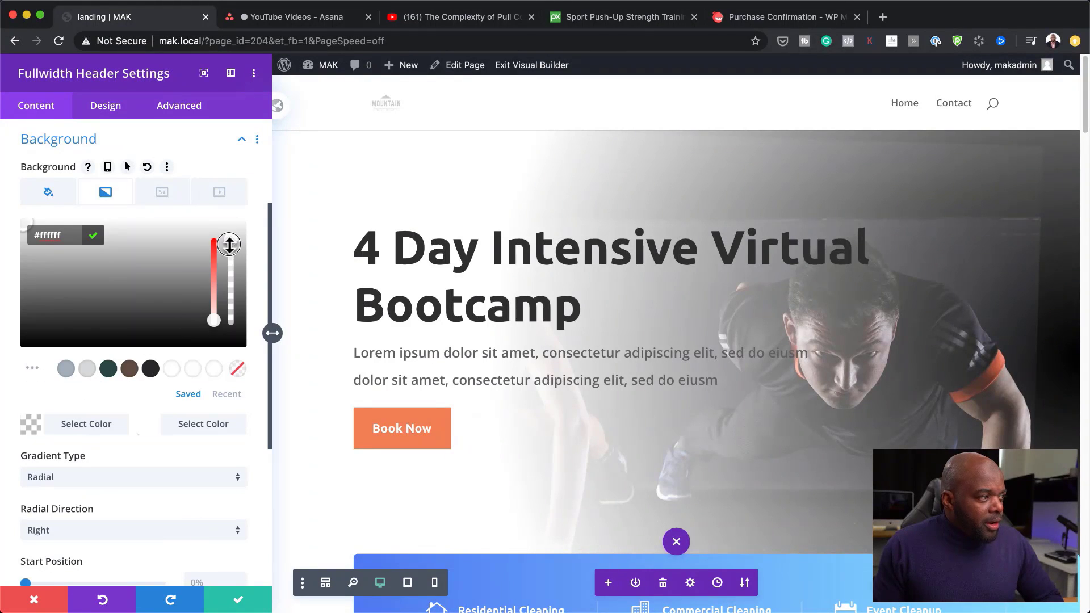
drag(229, 244, 236, 272)
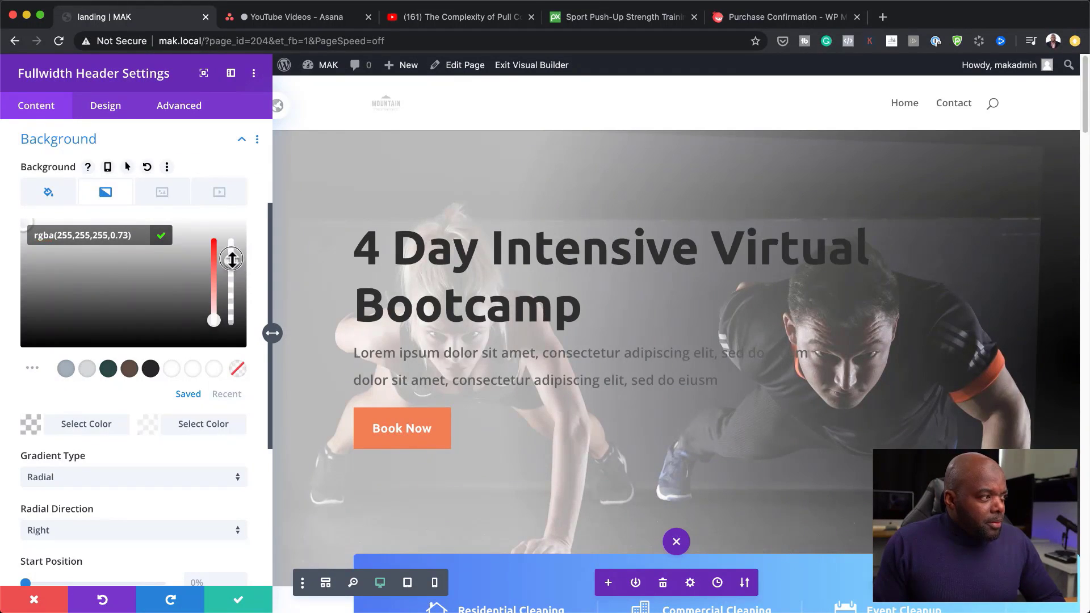
drag(232, 259, 233, 256)
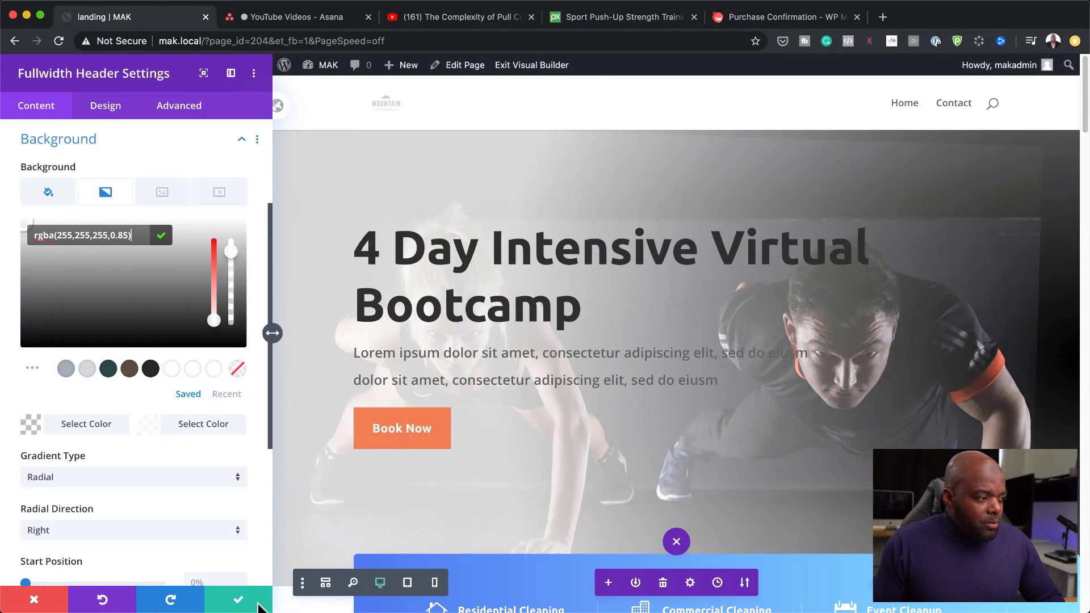
click(236, 600)
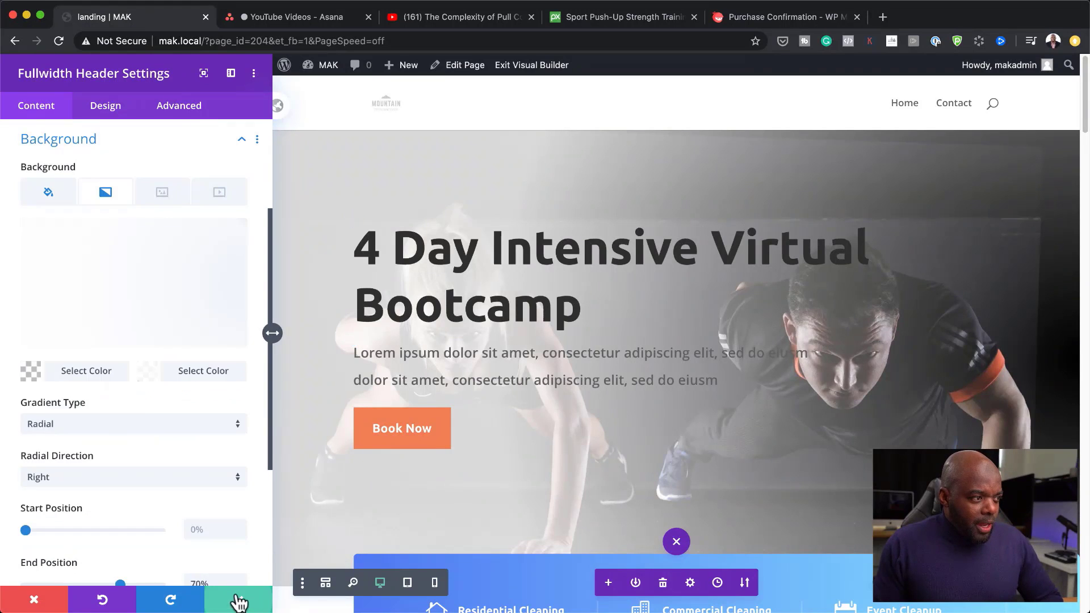
Change the first gradient color of the blue cleaning-services section's background to black
scroll(194, 344, down, 2)
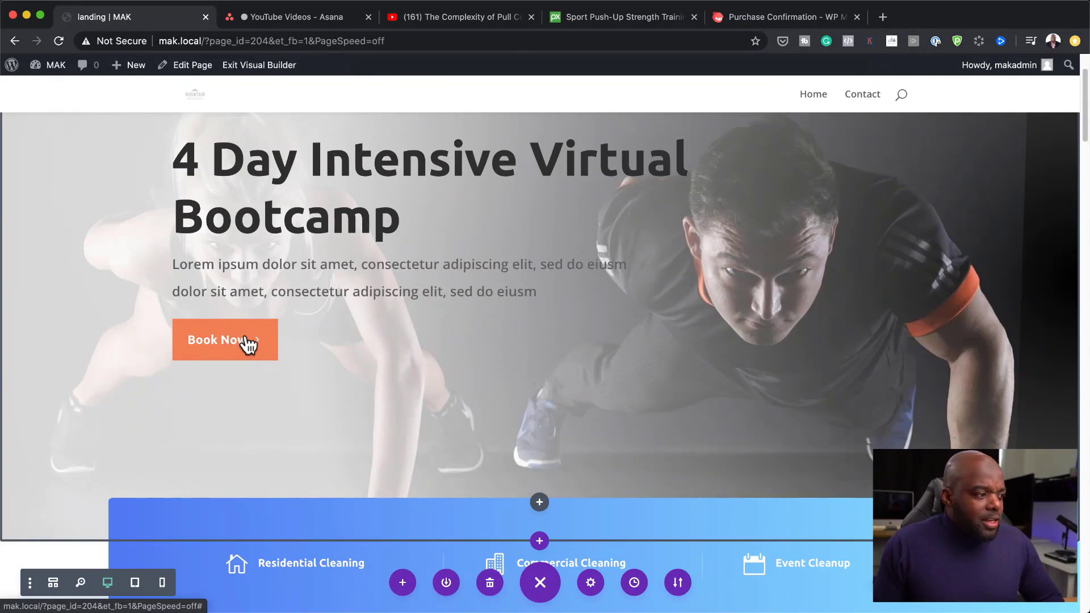
scroll(691, 374, down, 2)
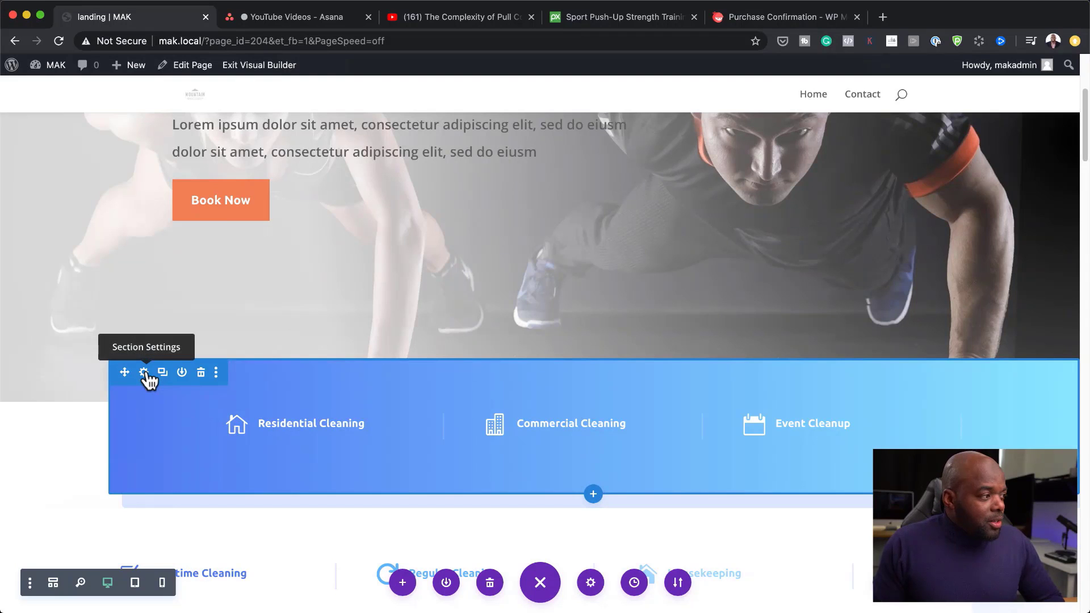
click(144, 373)
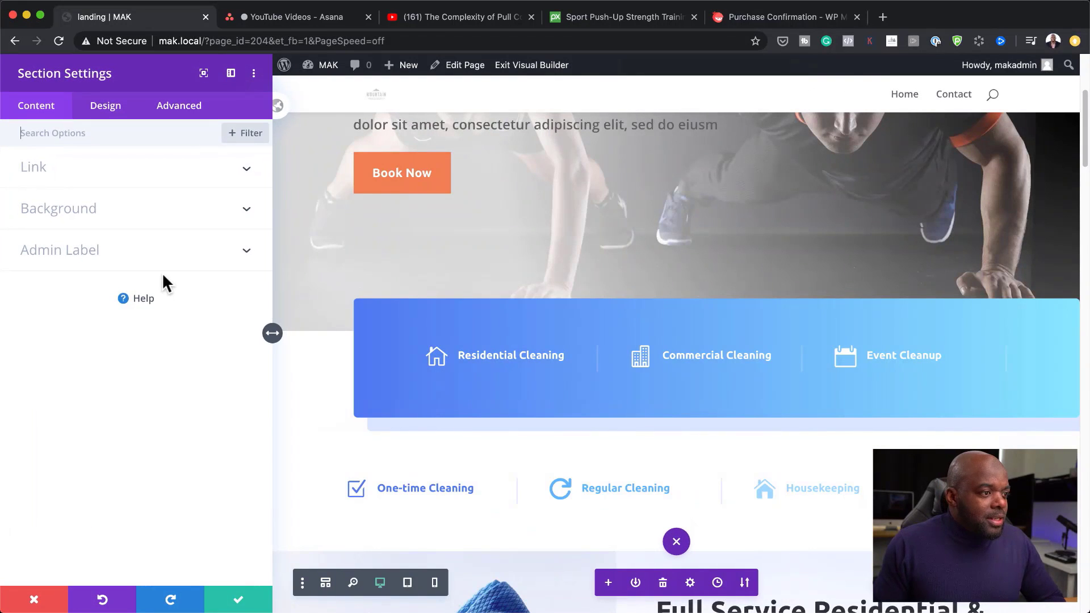
click(77, 209)
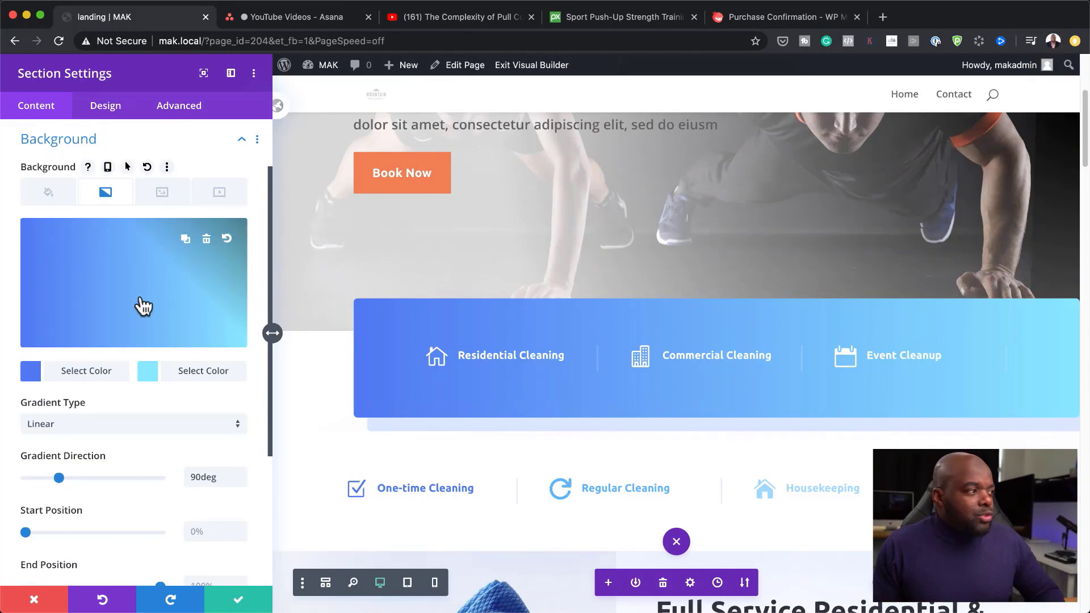
click(31, 372)
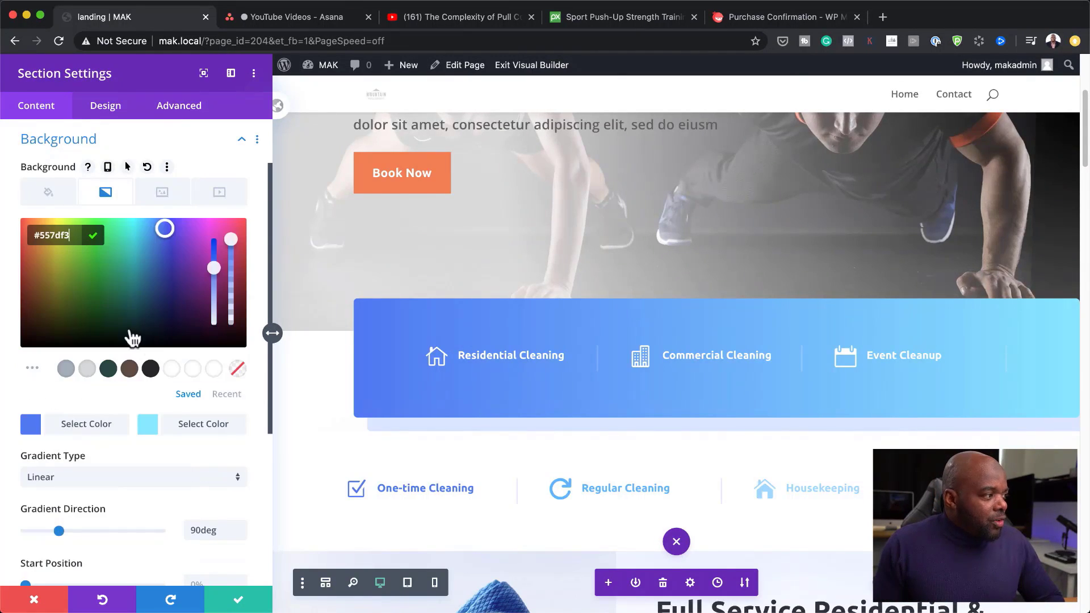
drag(132, 338, 12, 360)
click(9, 366)
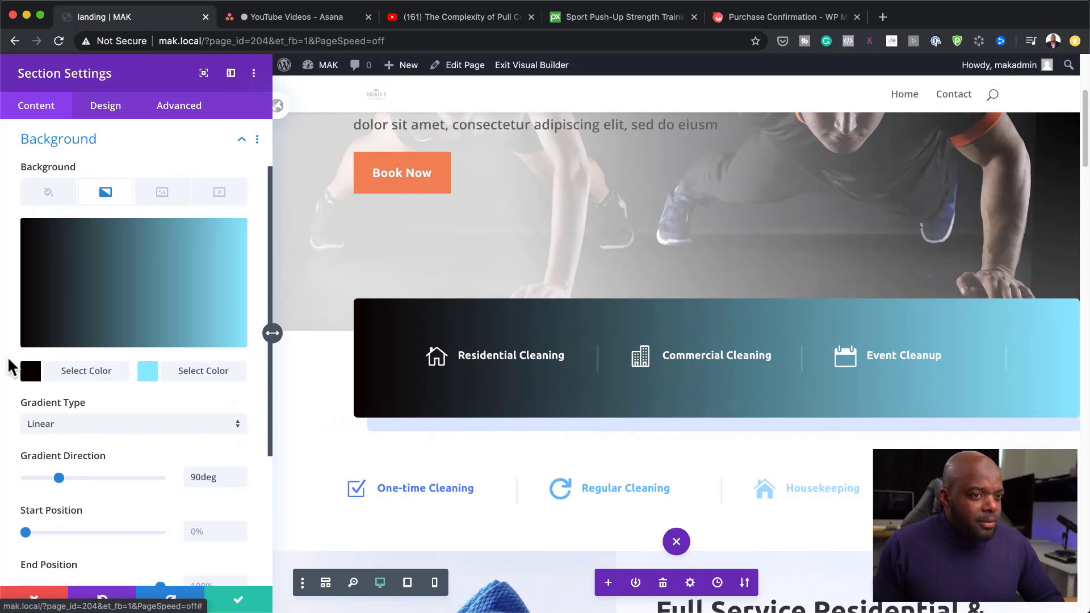
Set the start position of the services section's background gradient to 48% and save the section settings
click(147, 376)
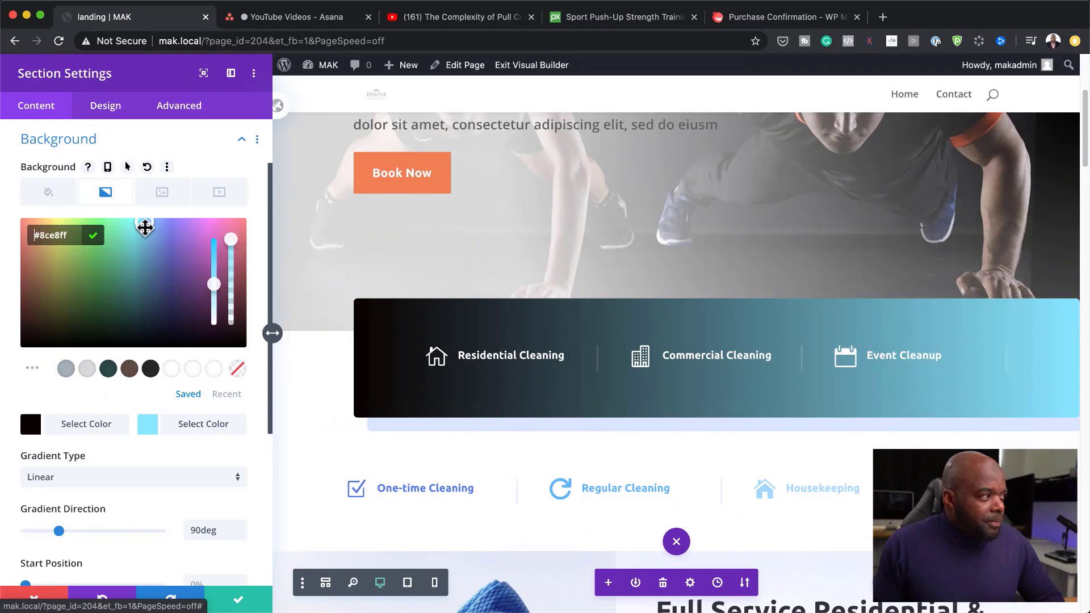
scroll(166, 524, down, 3)
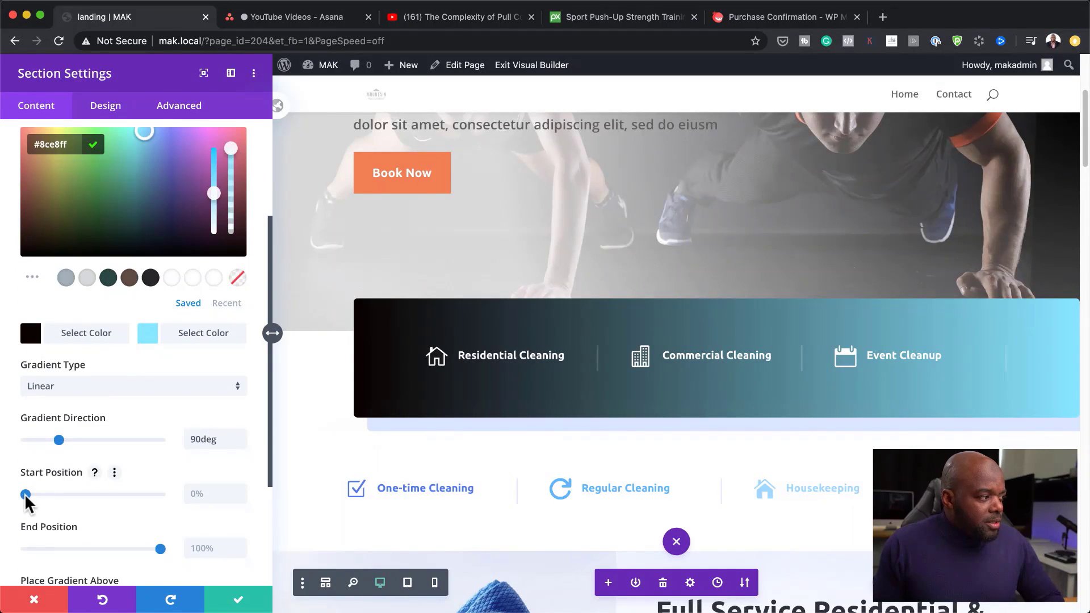
drag(25, 495, 90, 493)
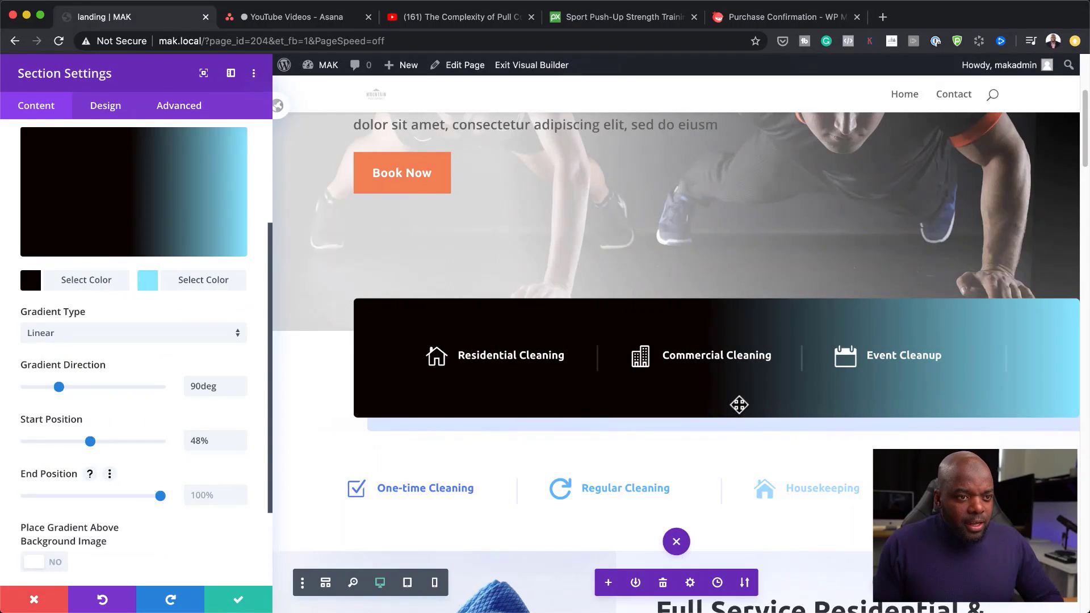
click(239, 601)
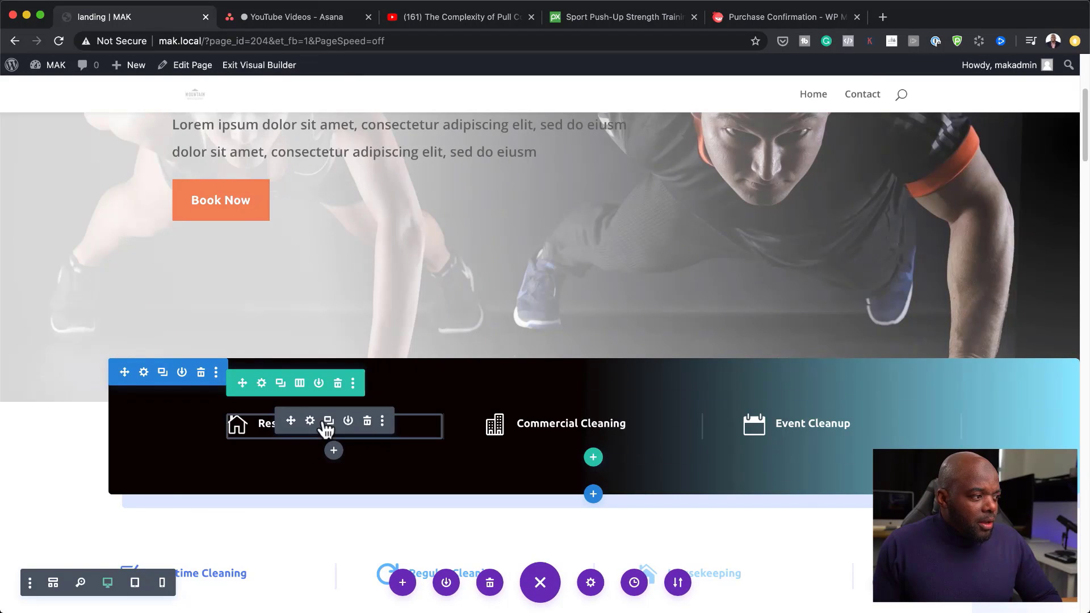
Change the title of the "Residential Cleaning" blurb to "Cardio"
click(309, 420)
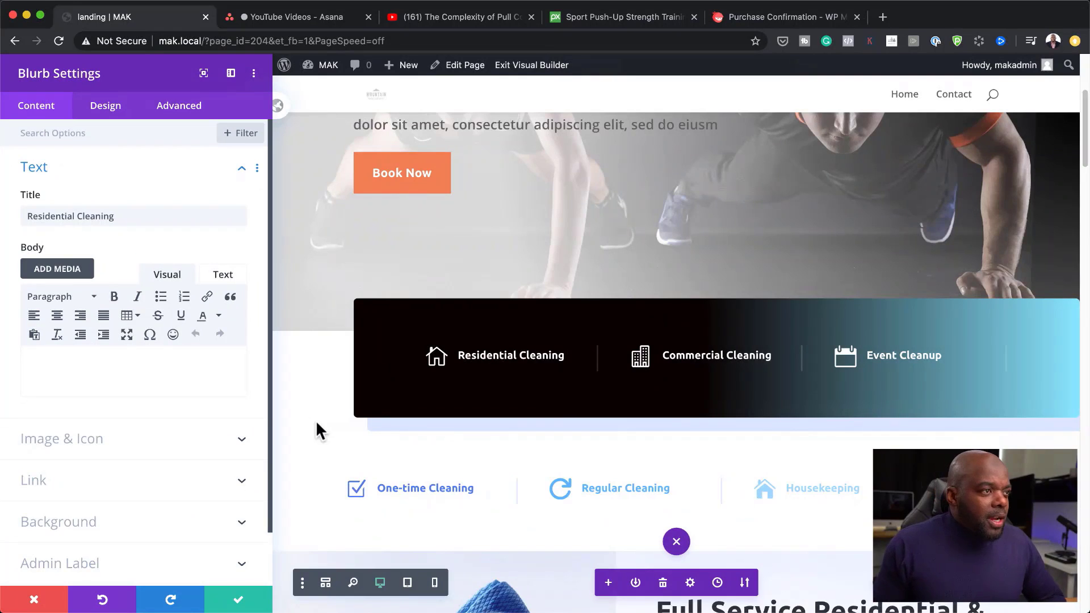
click(121, 216)
key(super+a)
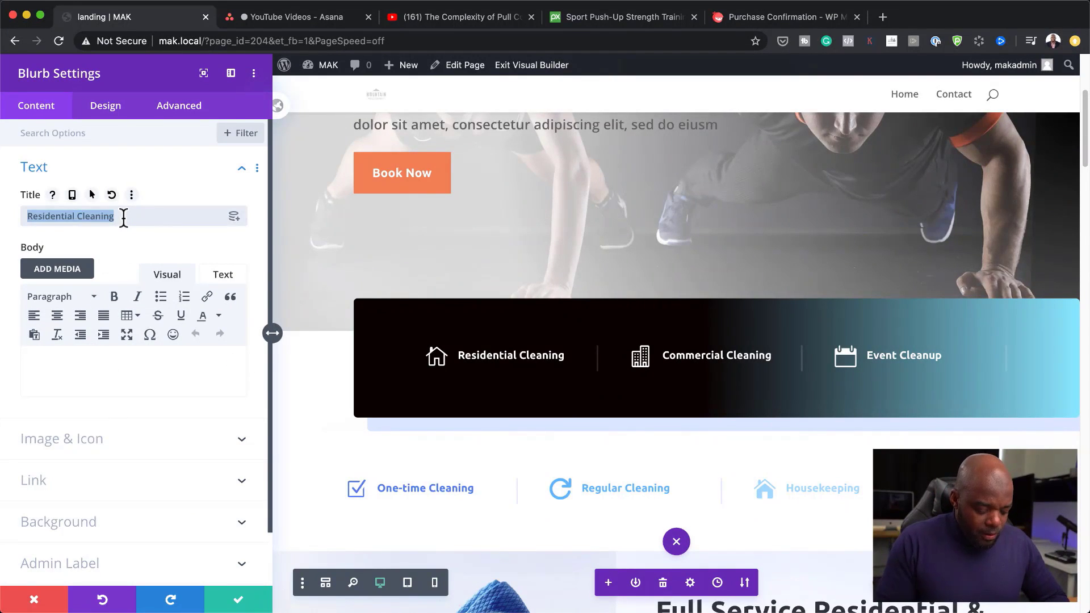
text(Cardio)
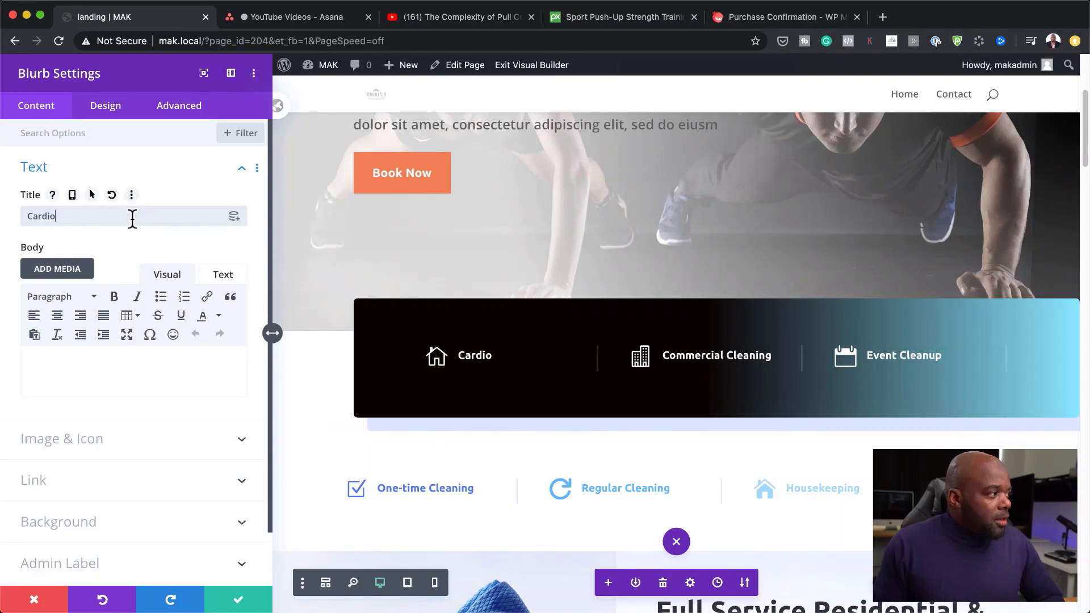
click(88, 440)
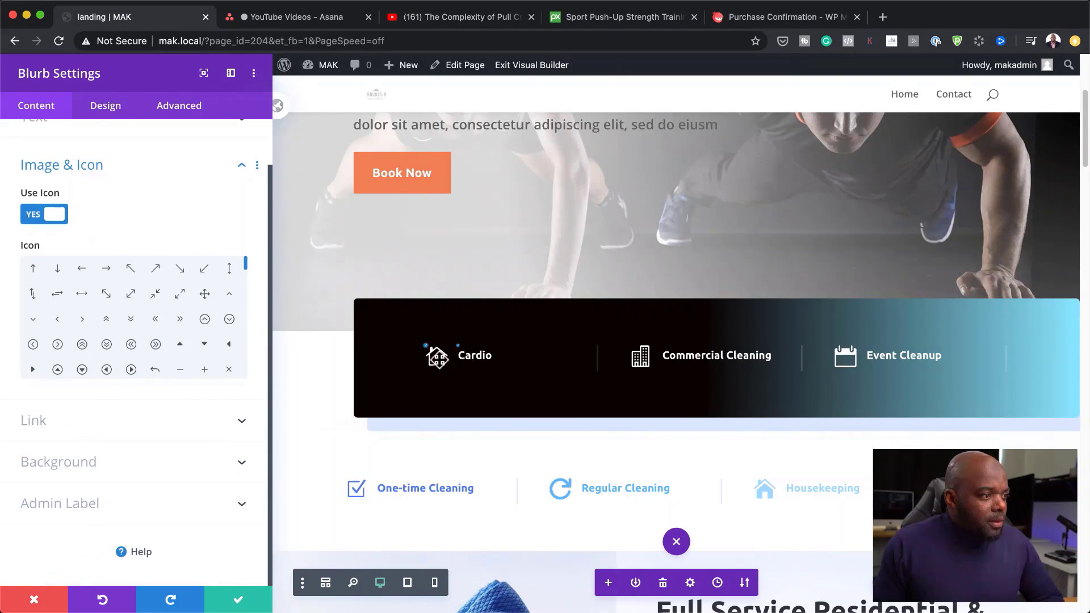
click(427, 349)
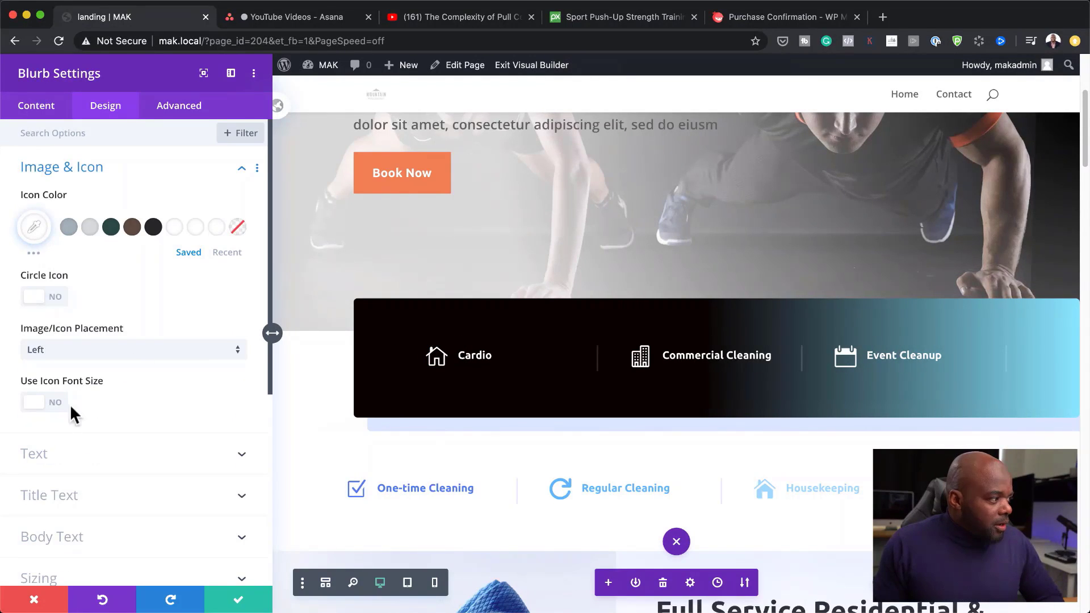
scroll(92, 397, down, 2)
scroll(96, 407, up, 3)
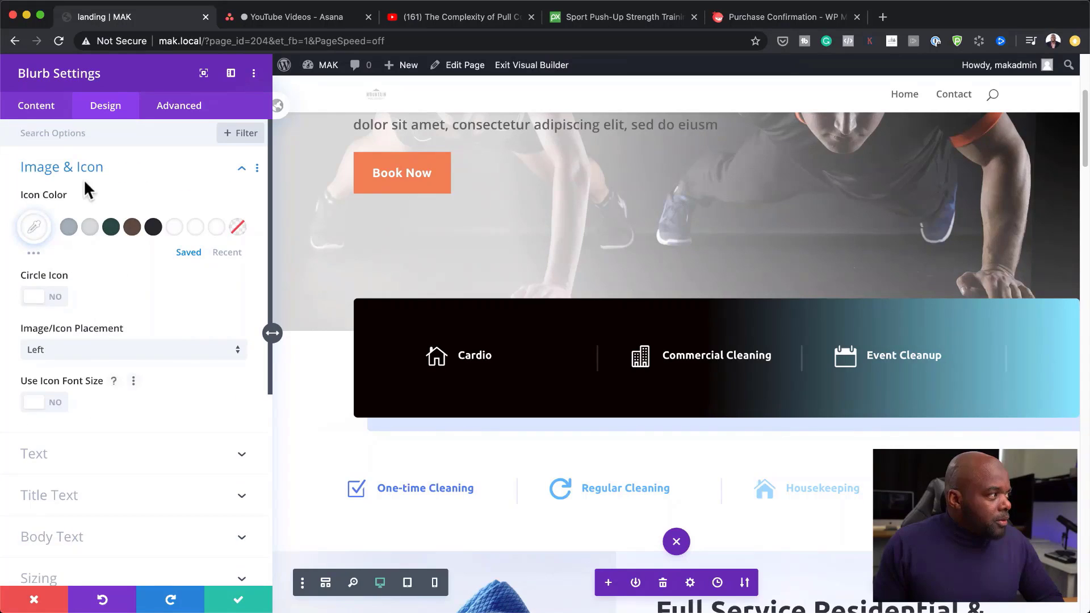
click(37, 107)
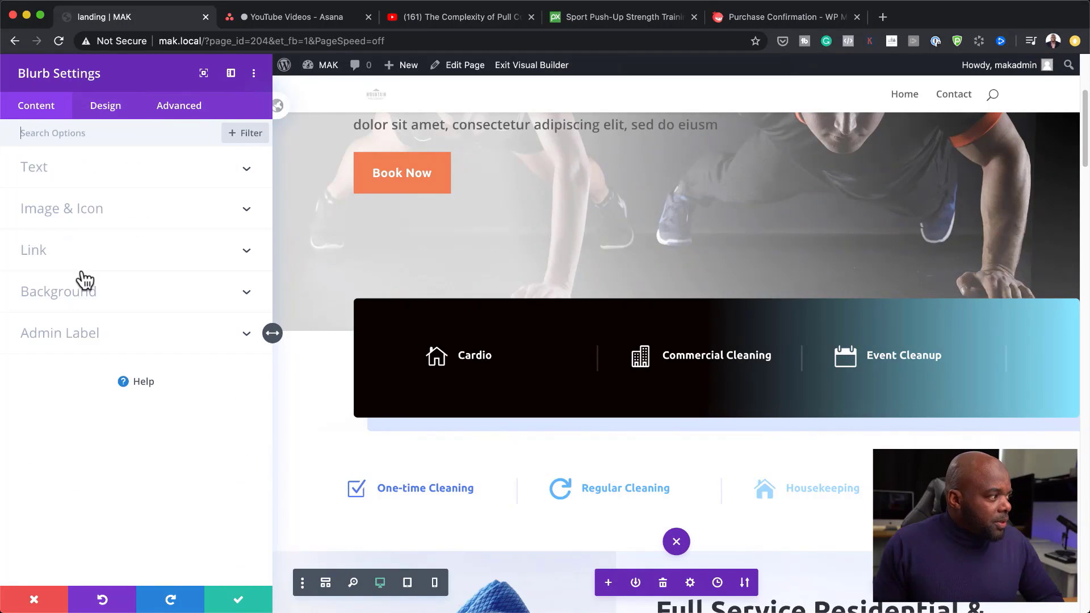
Replace the Cardio blurb's house icon with the outlined heart icon and save the blurb
click(63, 216)
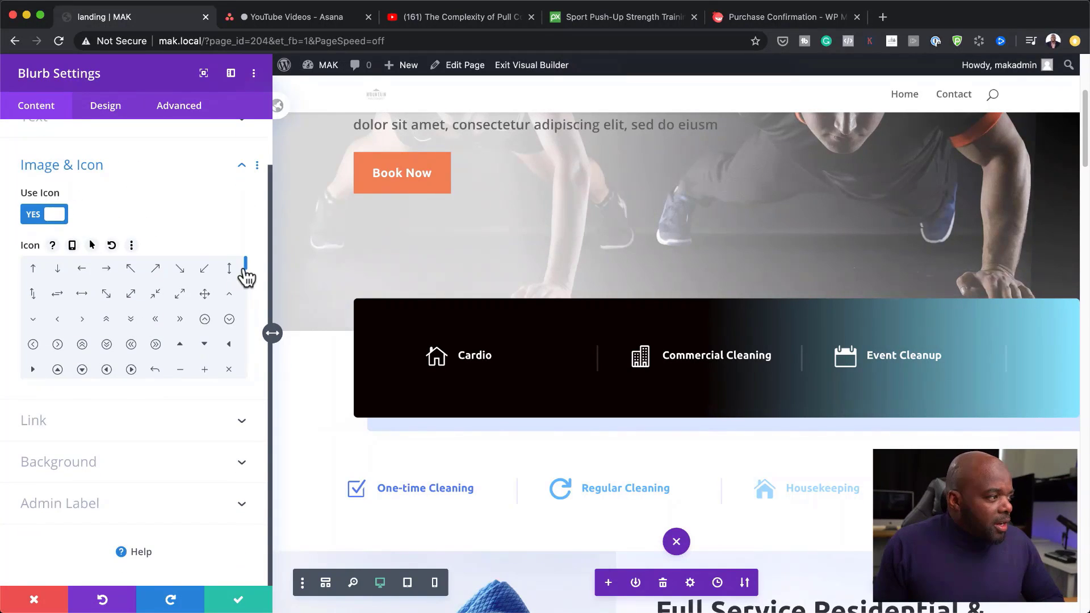
drag(246, 267, 250, 310)
click(182, 308)
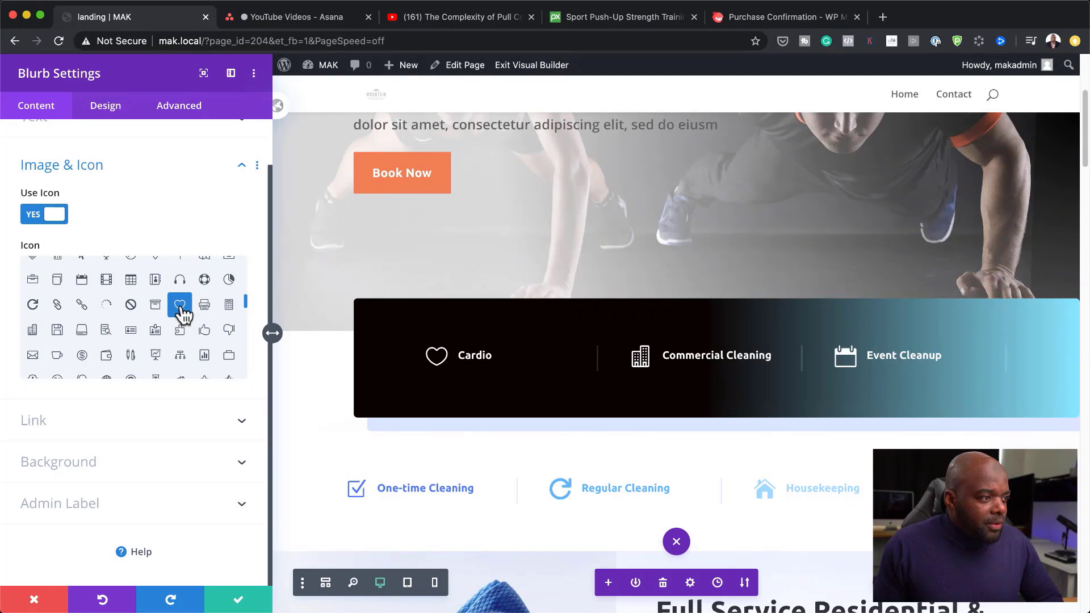
click(239, 602)
Retitle the "Commercial Cleaning" blurb "HITT Sessions", give it the hourglass icon, and save it
mouse_move(531, 413)
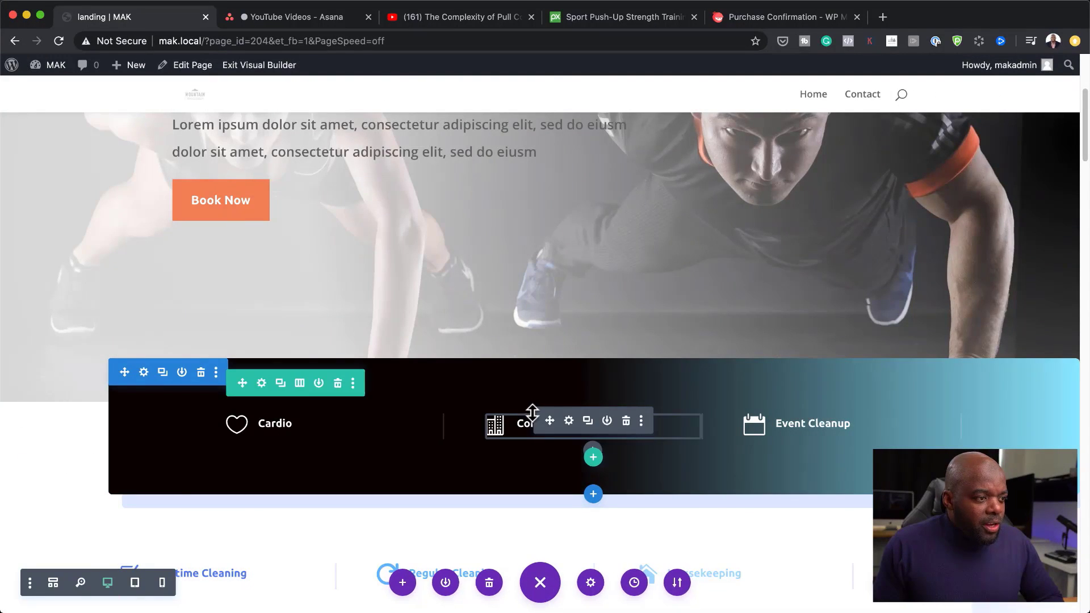
click(570, 429)
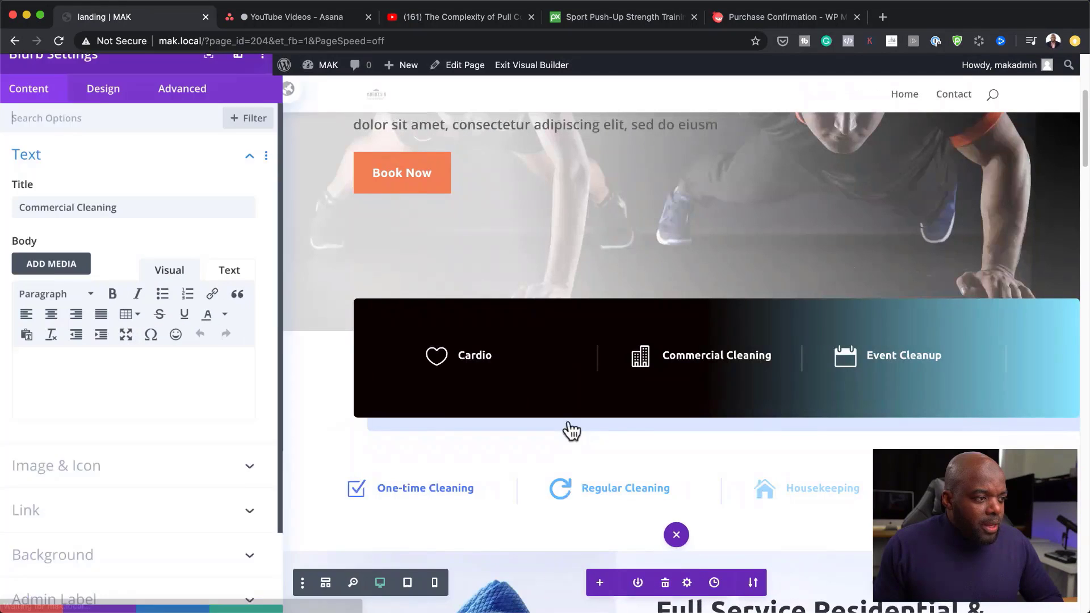
triple_click(128, 218)
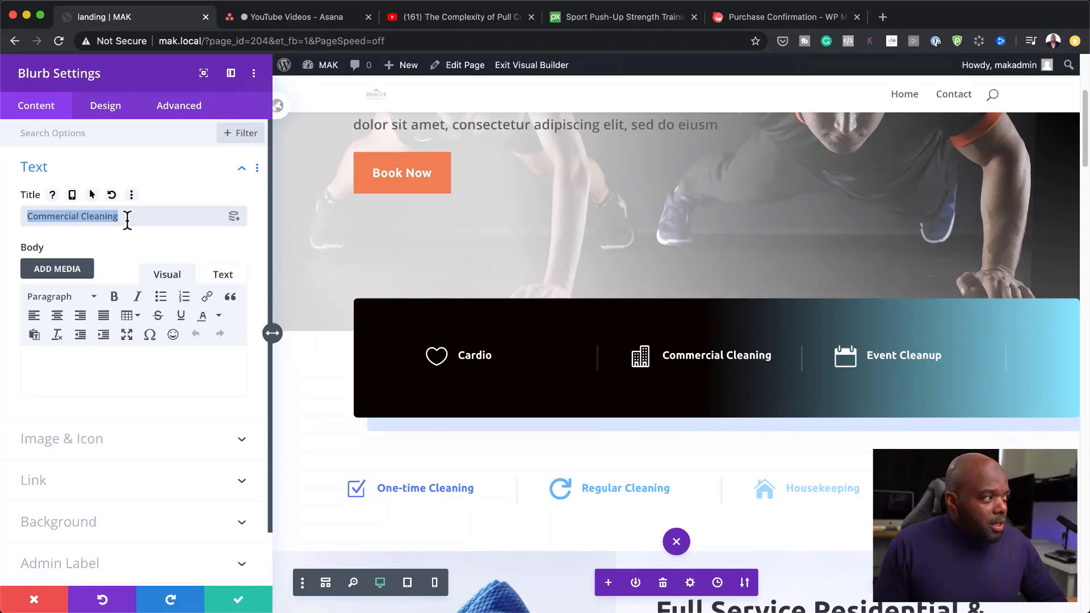
text(HITT Sessions)
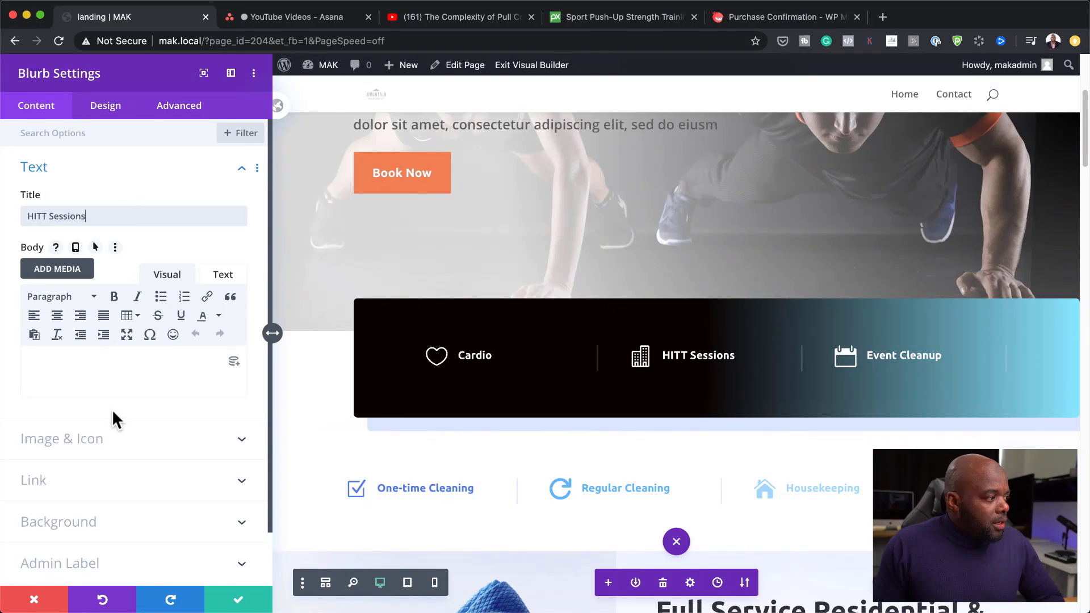
click(85, 442)
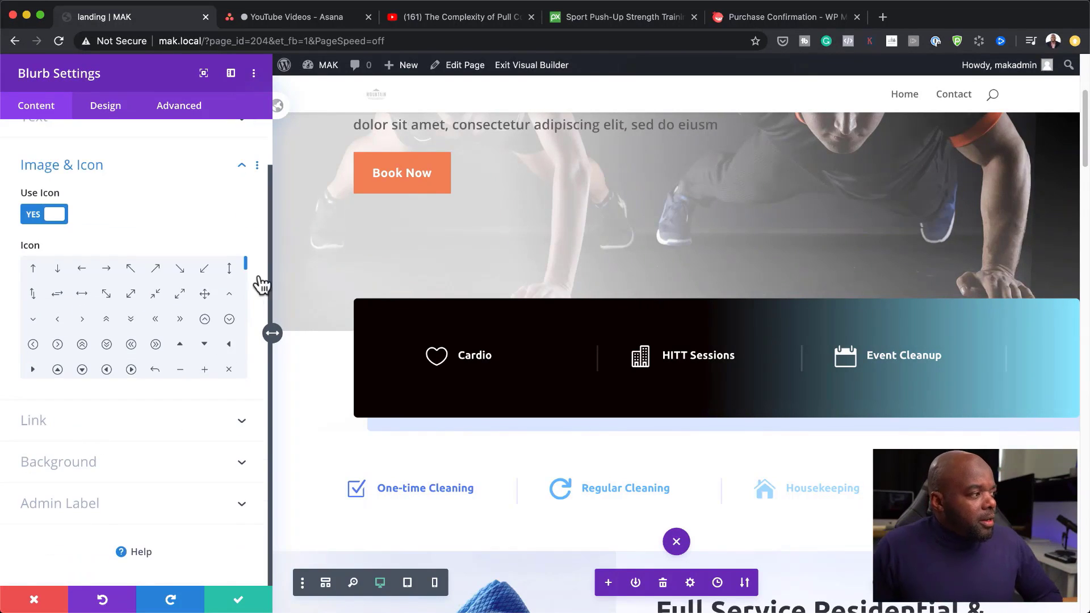
drag(246, 264, 251, 311)
click(155, 308)
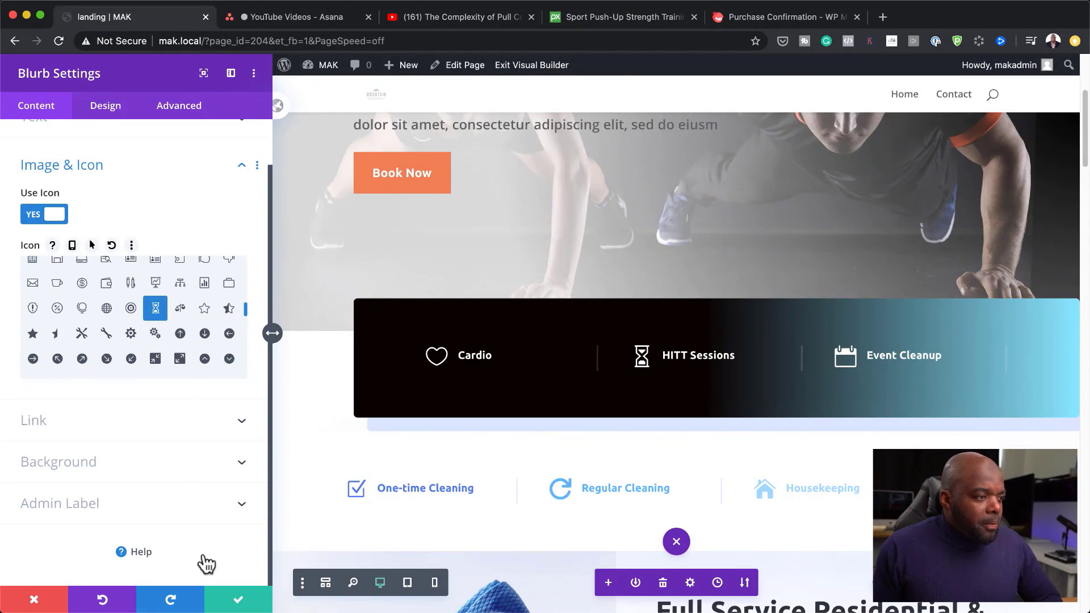
click(233, 603)
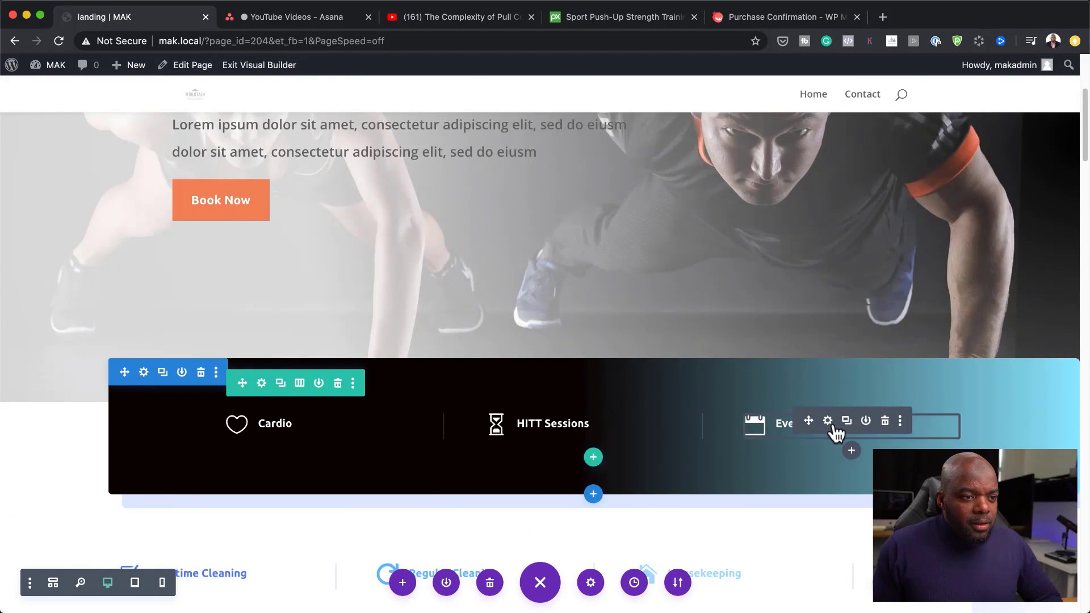
Change the title of the "Event Cleanup" blurb to "Meal Planner" and save the blurb
click(828, 421)
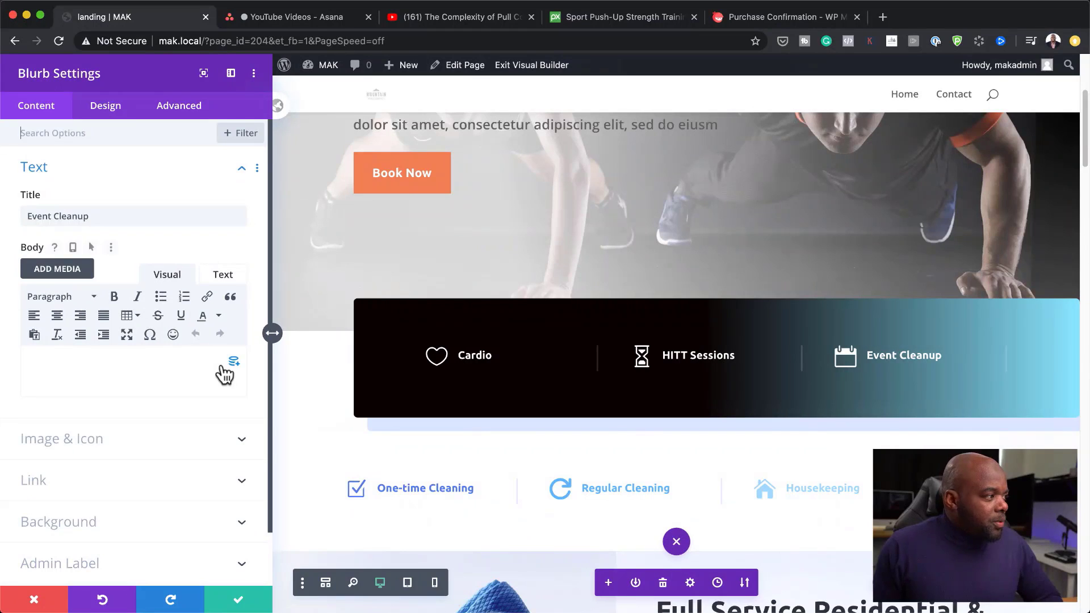
triple_click(102, 216)
text(Meal Planner)
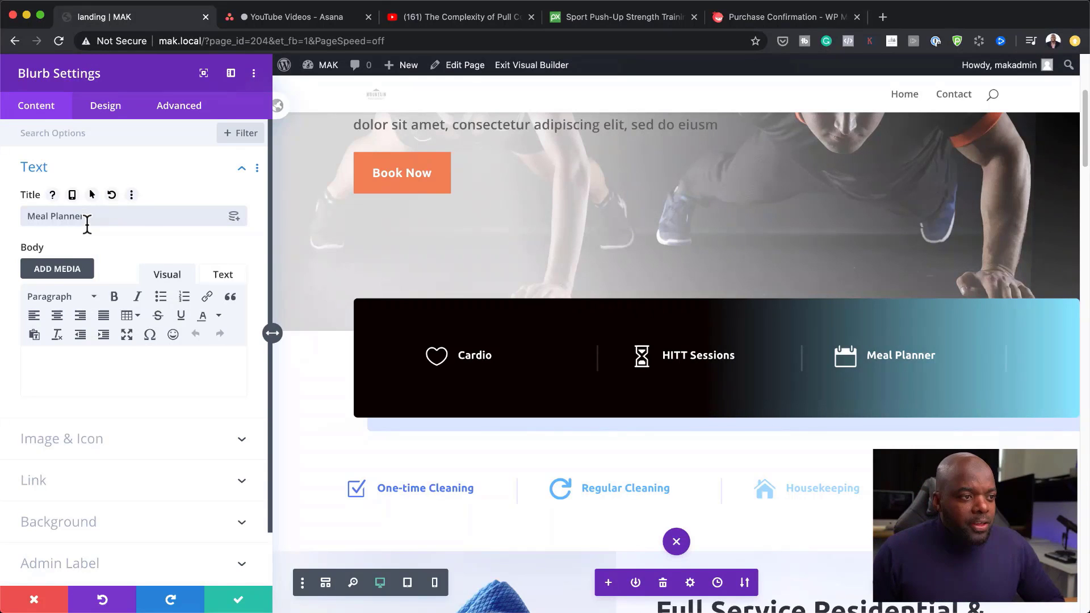
scroll(642, 224, up, 1)
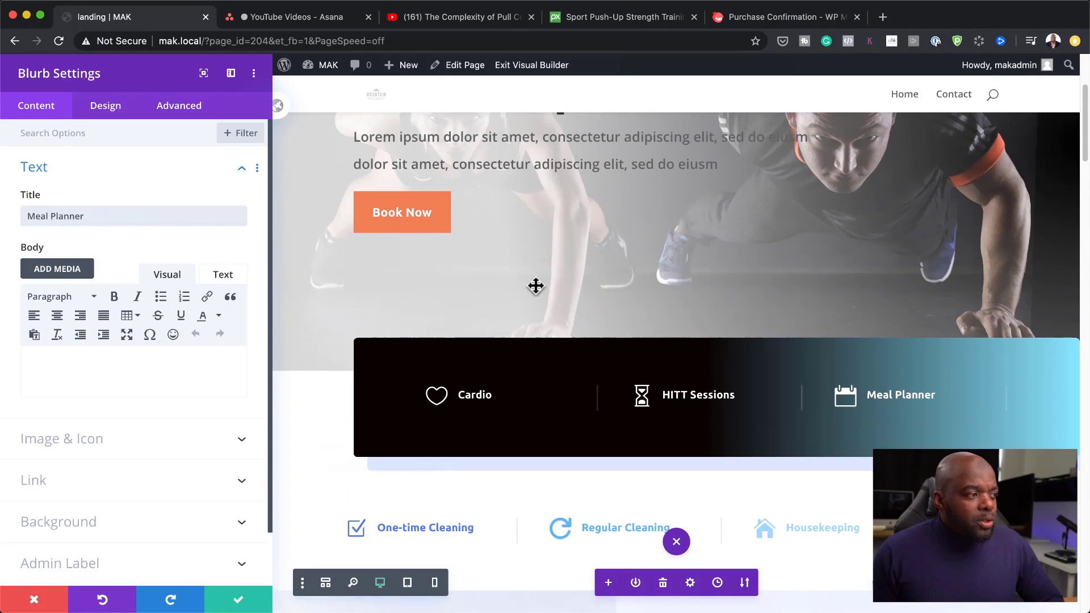
click(240, 602)
Lower the opacity of the services section's box shadow color to rgba(48,106,255,0.13) and save the section settings
scroll(502, 476, down, 3)
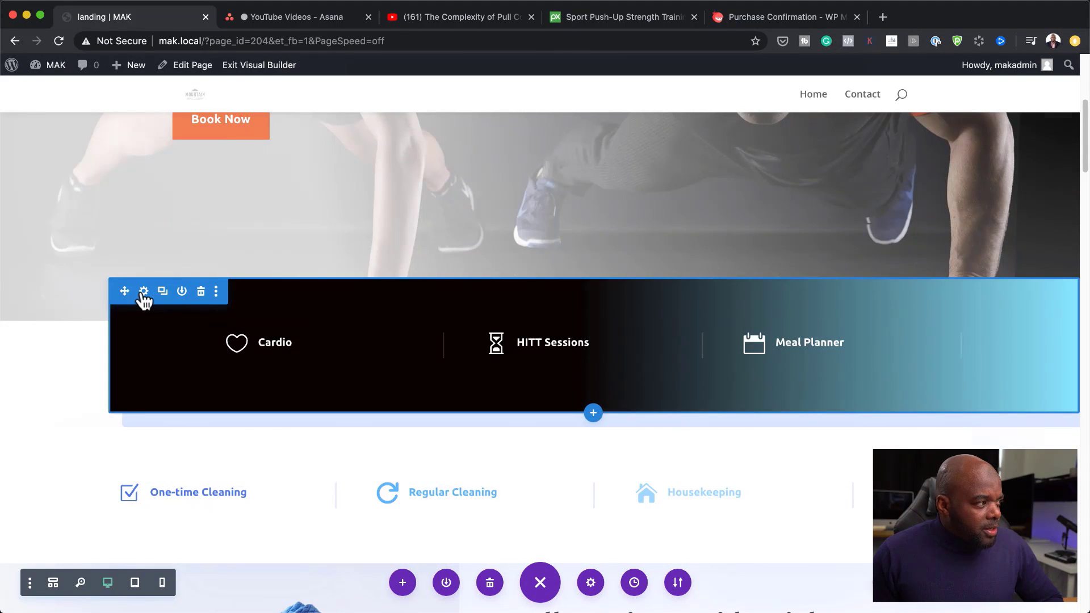
click(144, 292)
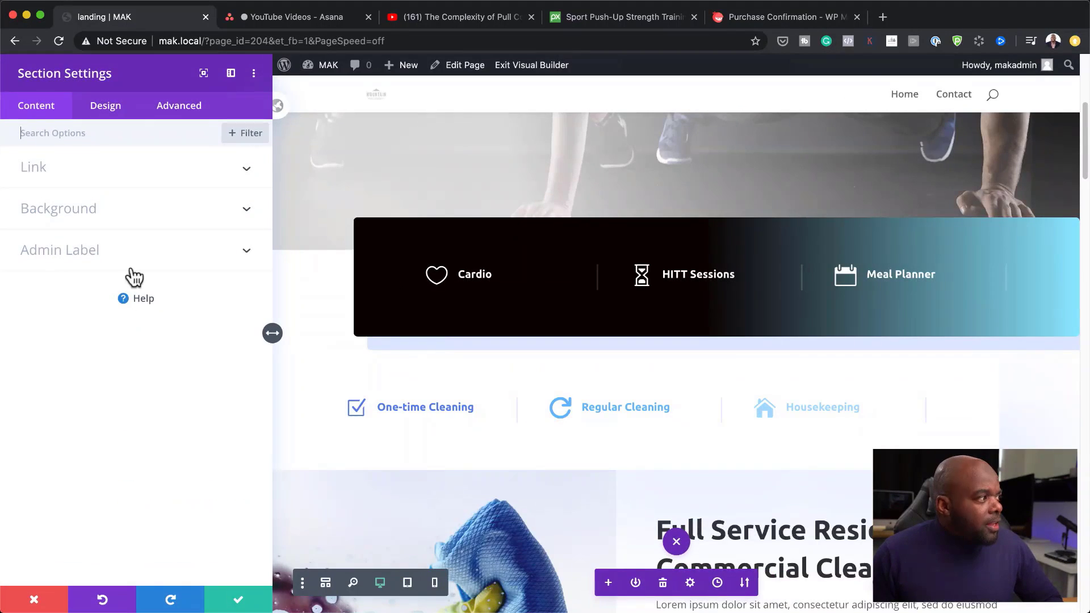
click(107, 107)
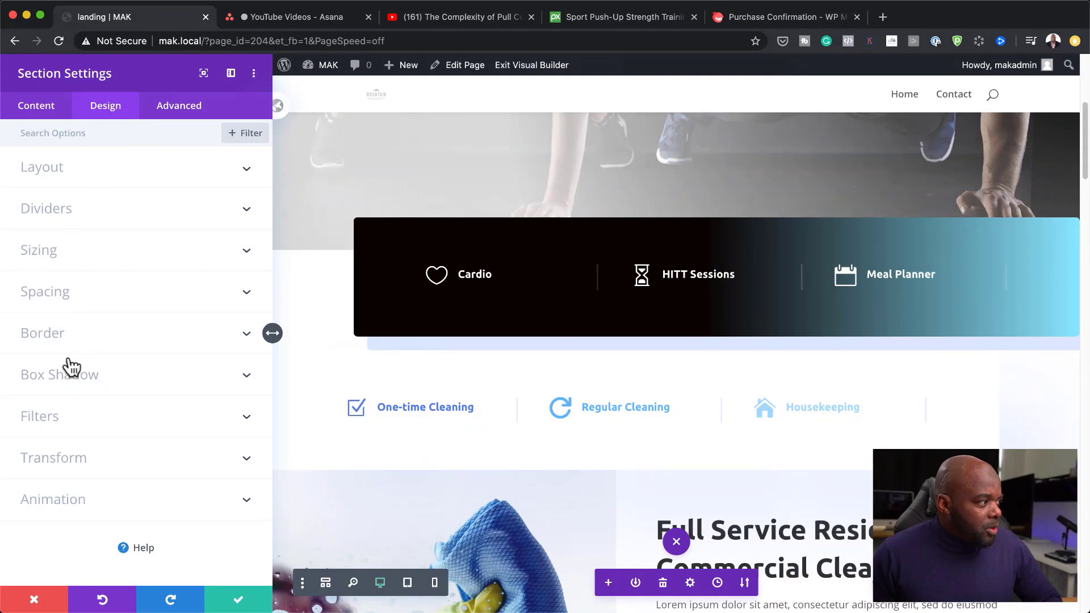
click(94, 376)
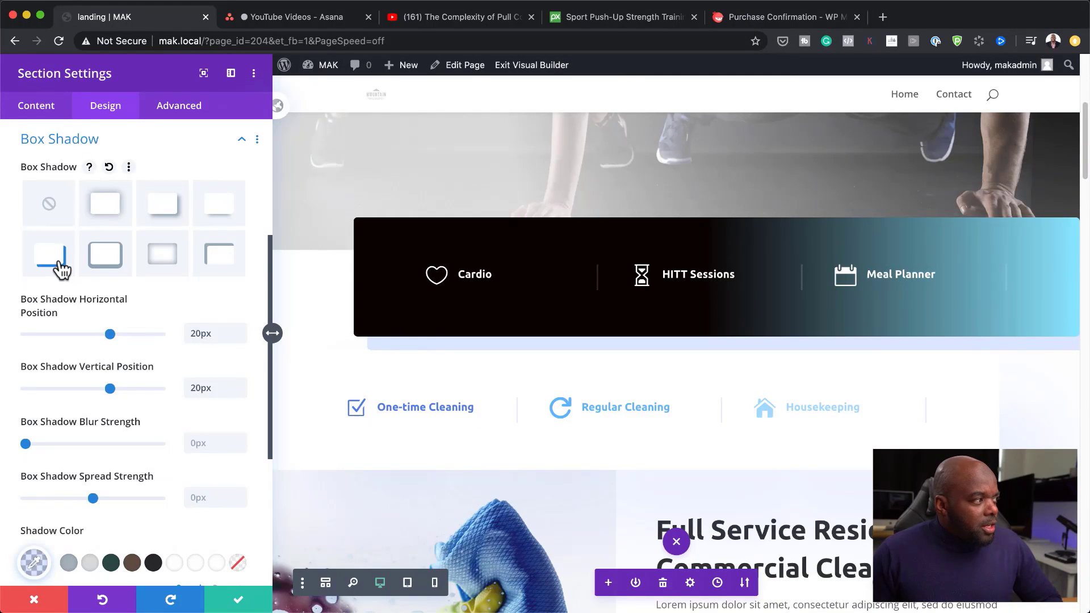
scroll(113, 566, down, 2)
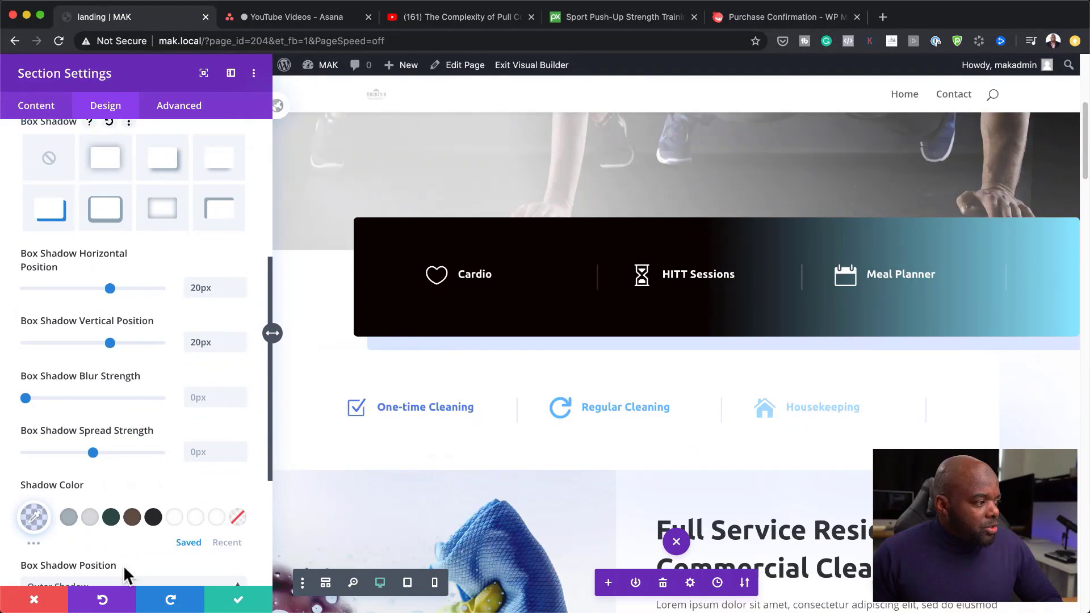
click(154, 516)
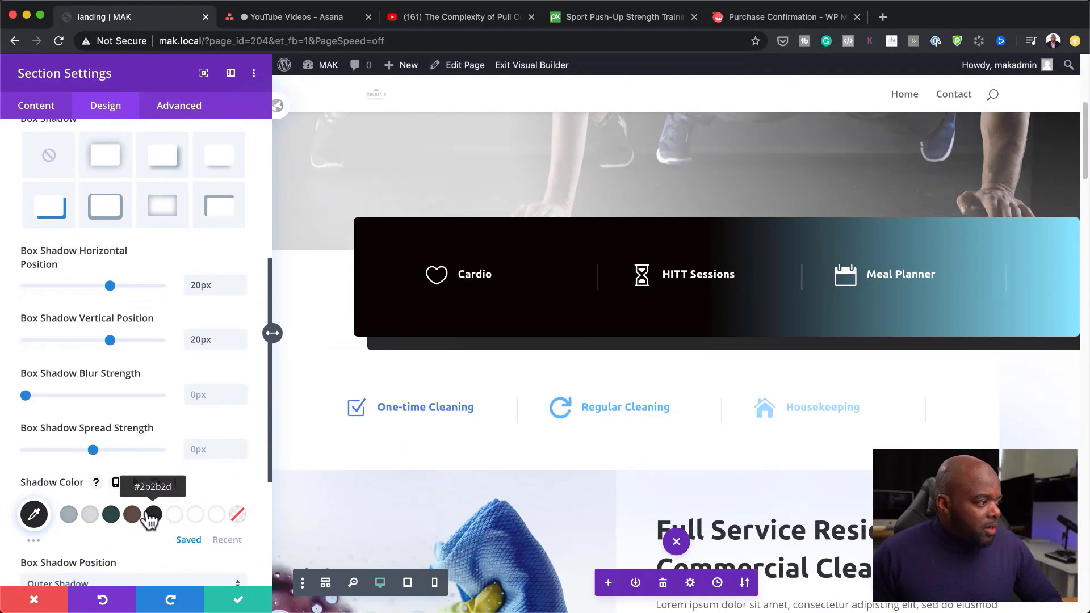
click(90, 513)
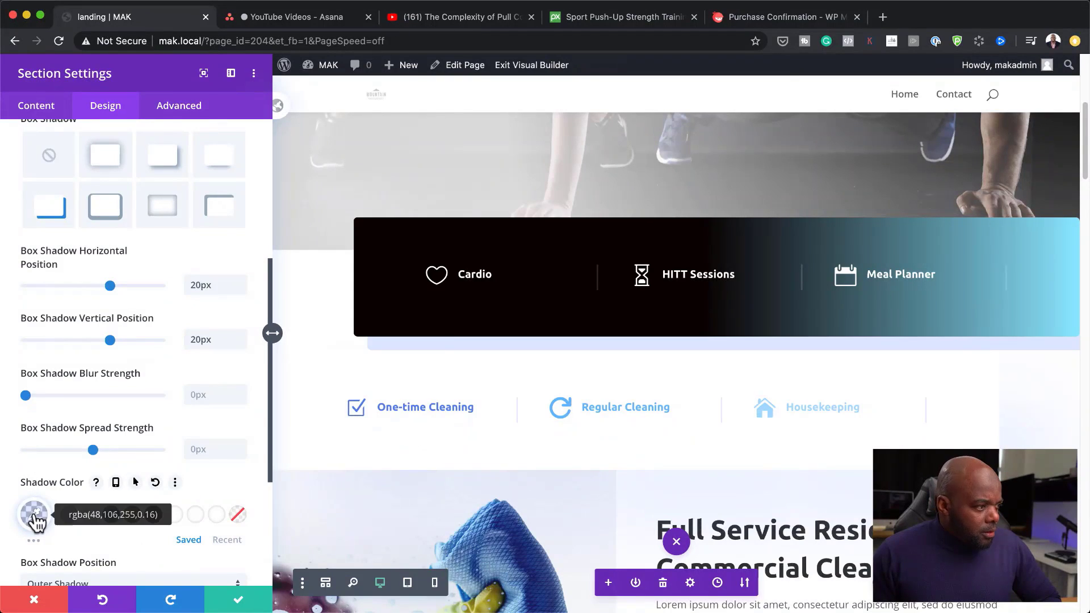
click(34, 514)
scroll(244, 541, down, 2)
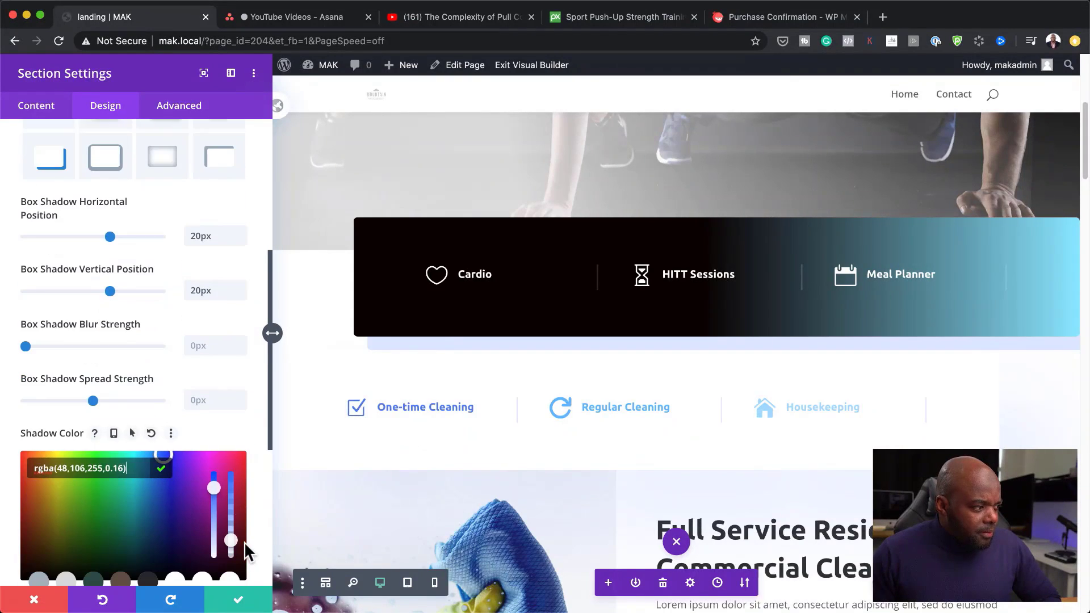
click(232, 540)
drag(231, 541, 233, 545)
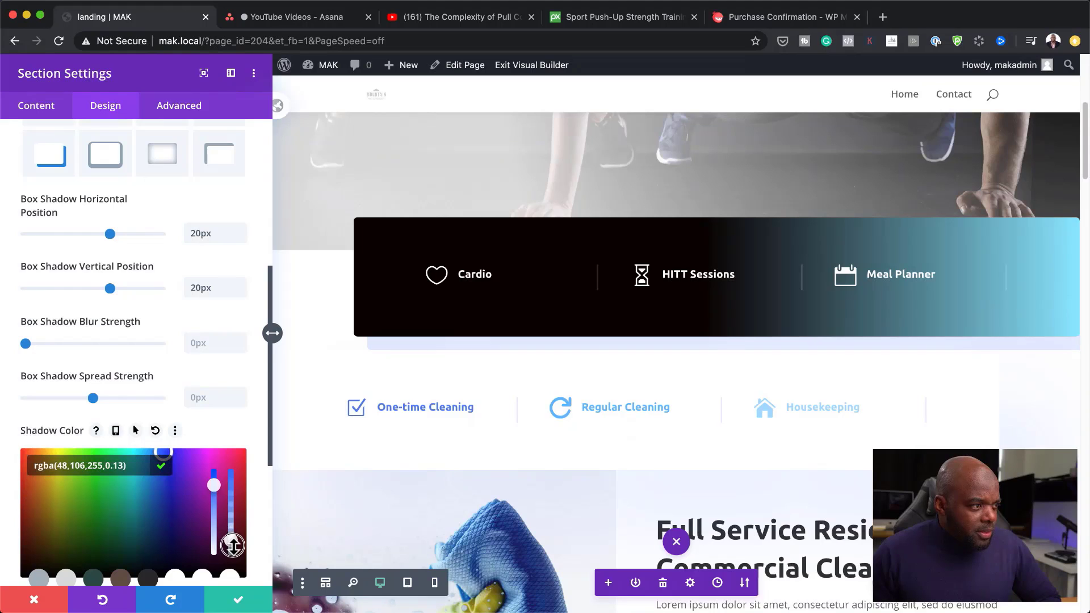
click(238, 602)
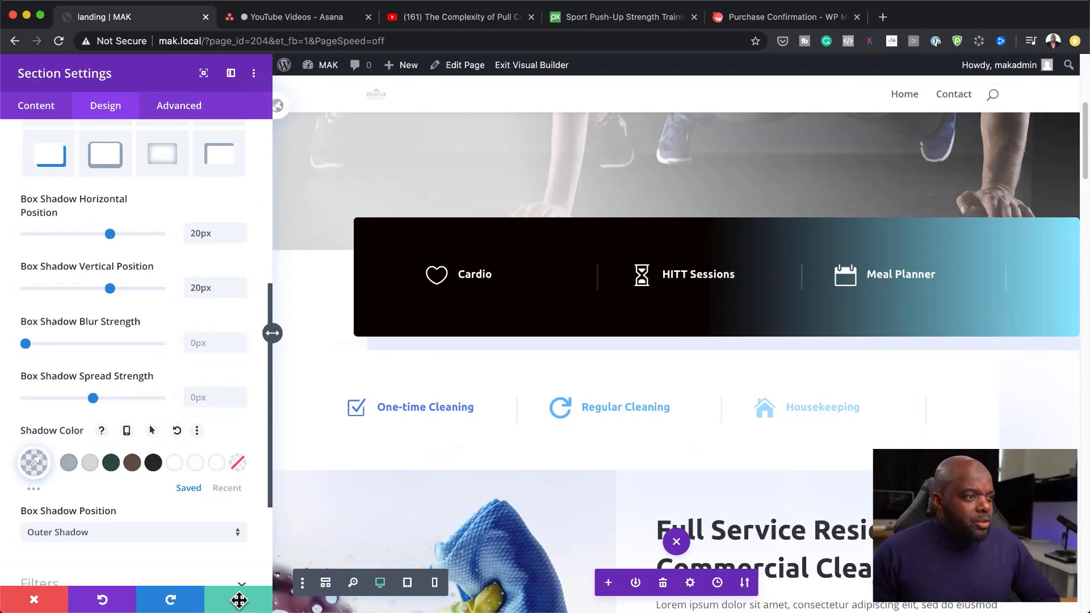
click(239, 601)
Delete the section containing the One-time Cleaning, Regular Cleaning and Housekeeping blurbs
scroll(674, 277, up, 5)
scroll(674, 277, up, 1)
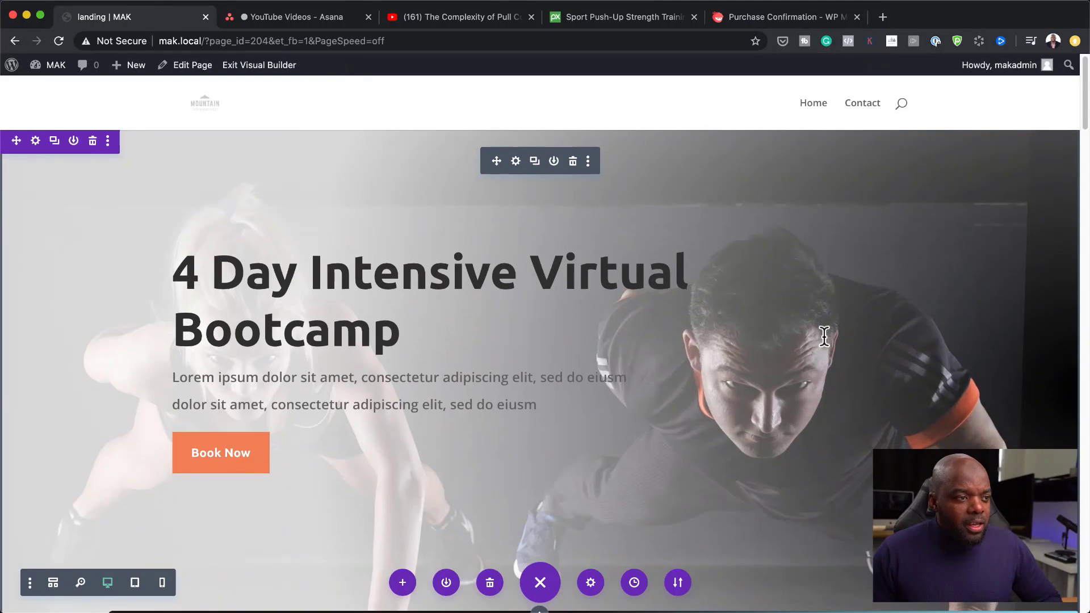
scroll(825, 336, down, 6)
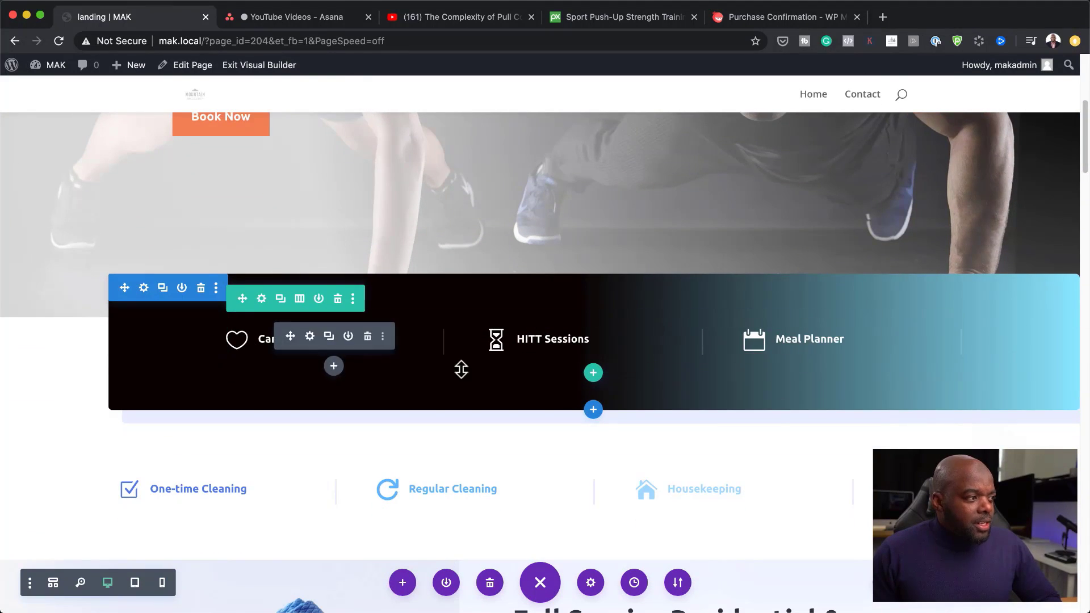
scroll(737, 409, down, 2)
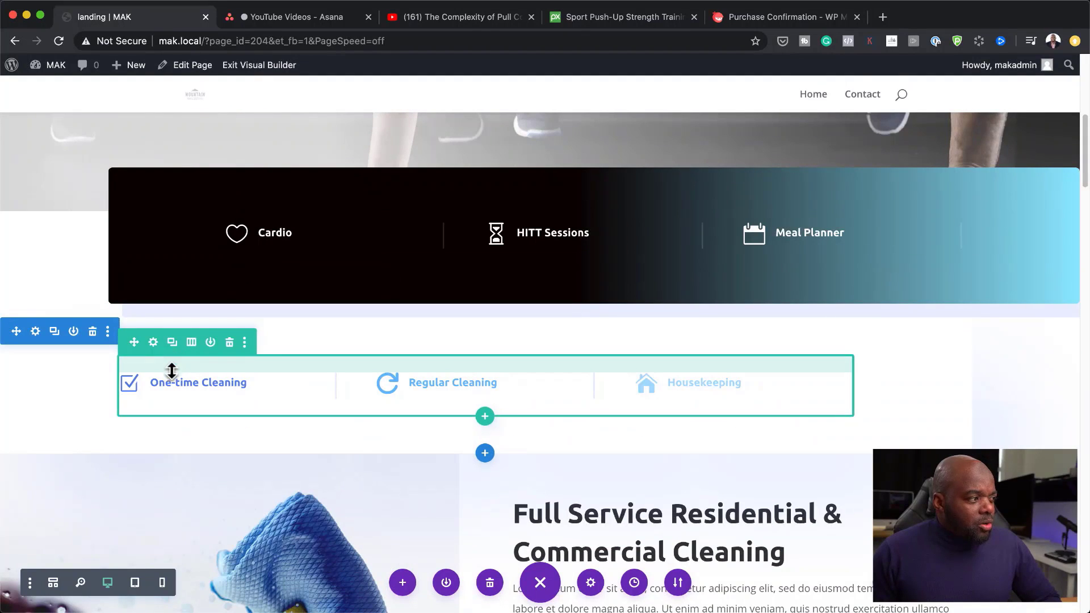
click(93, 332)
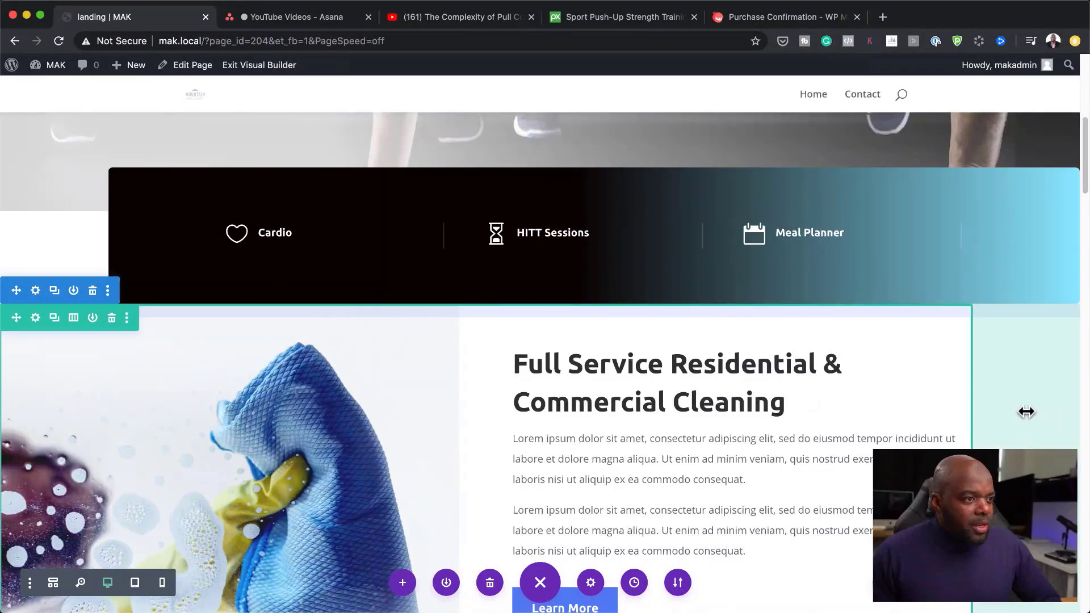
Switch to the Pixabay page, dismiss the thank-you overlay on the photo, and search photos for "fitness"
scroll(1027, 411, down, 2)
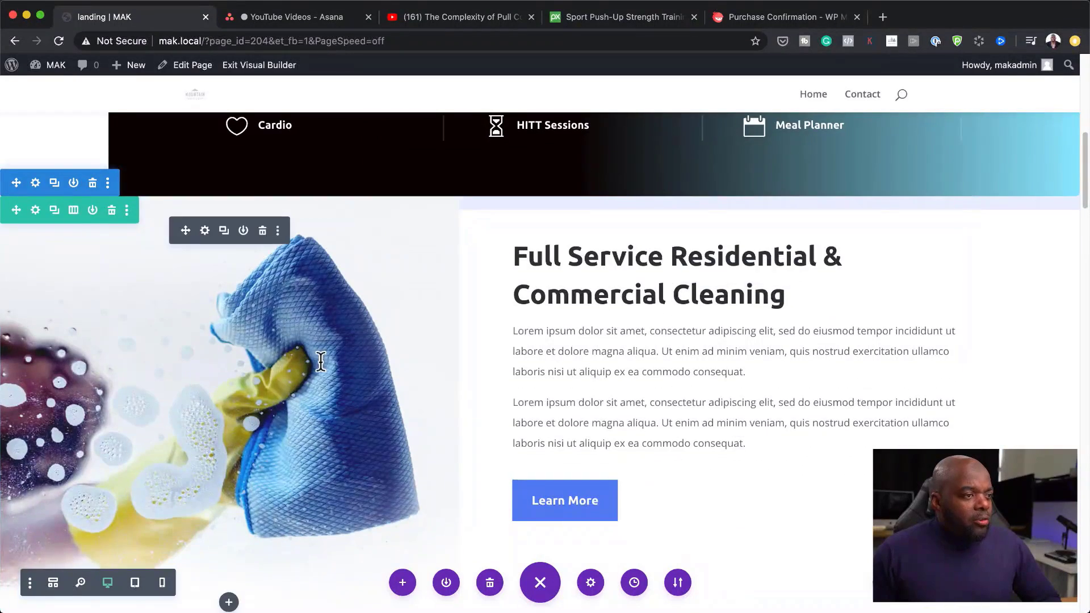
scroll(424, 379, down, 2)
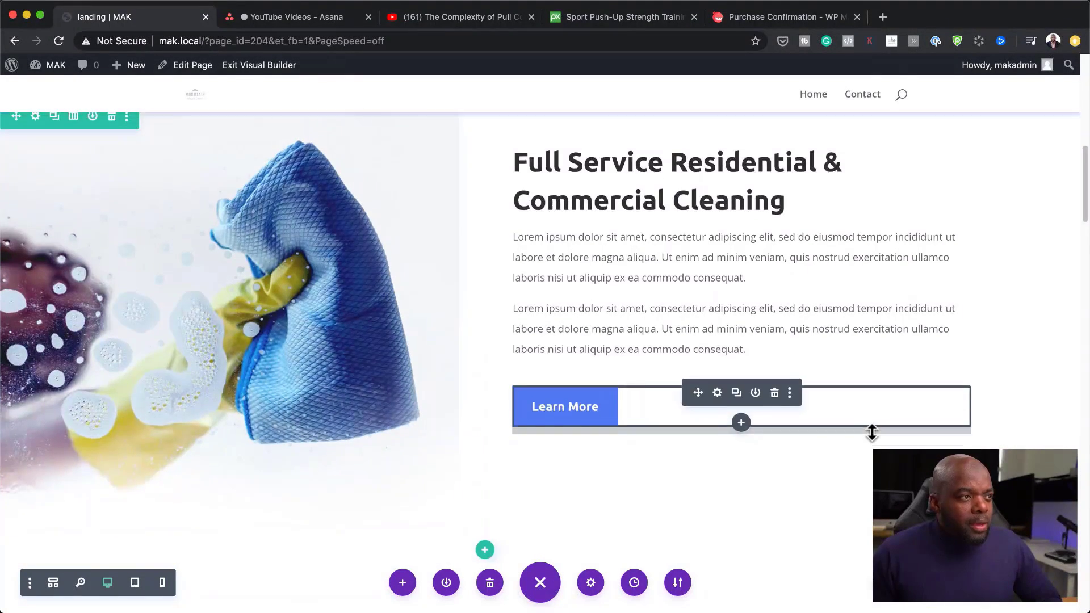
scroll(871, 433, up, 2)
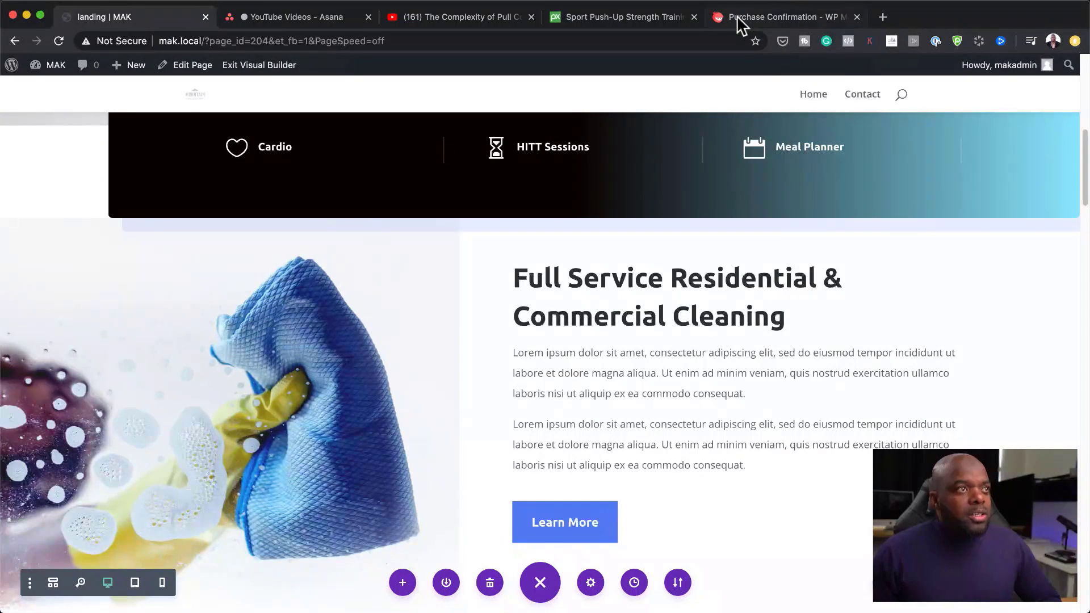
click(639, 23)
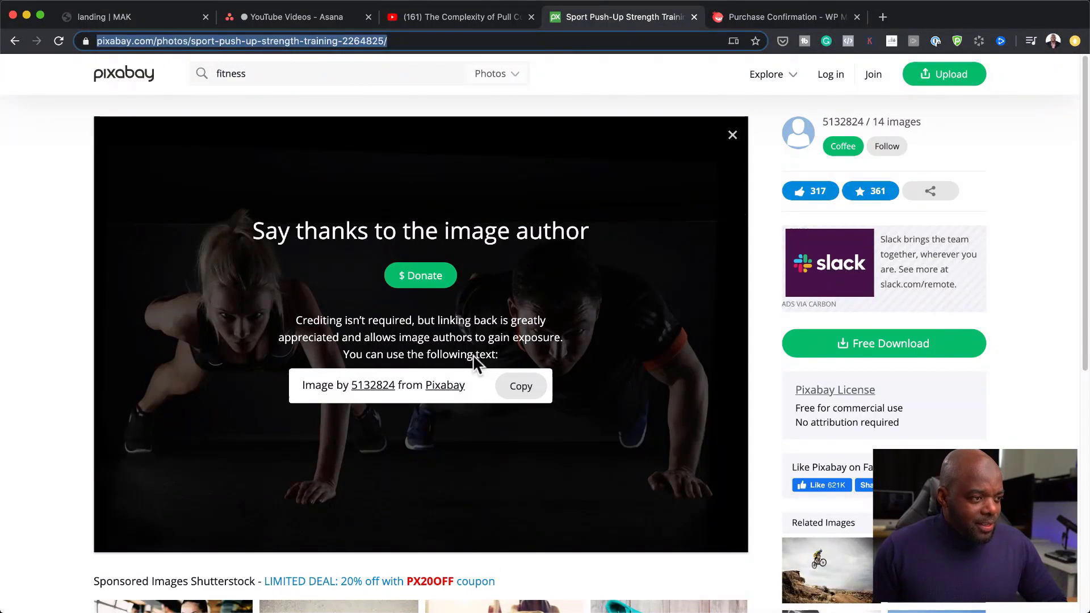
click(29, 170)
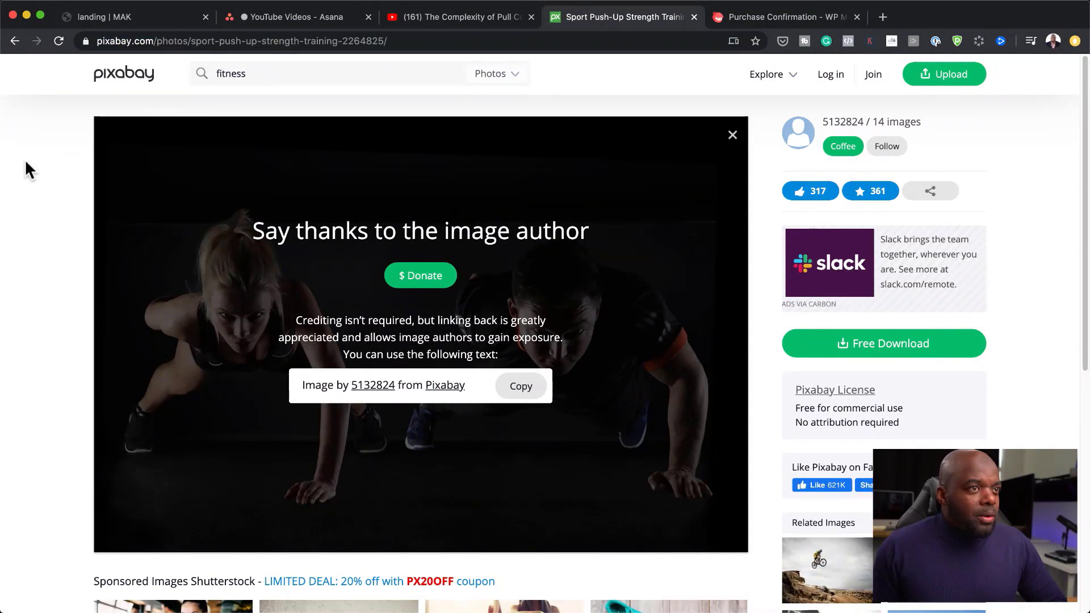
click(732, 136)
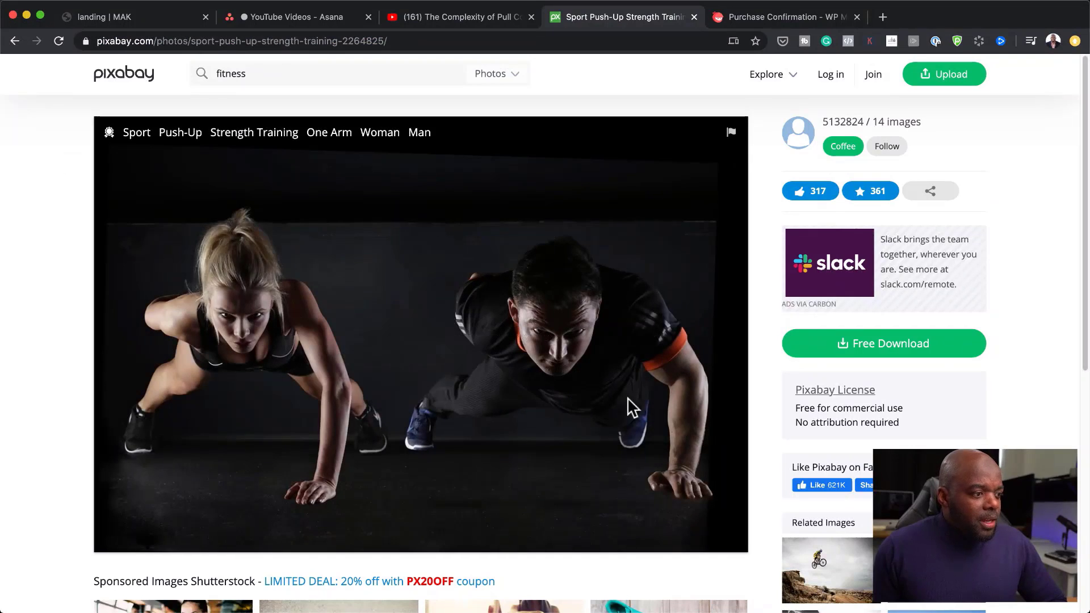
scroll(632, 408, down, 6)
scroll(627, 411, up, 6)
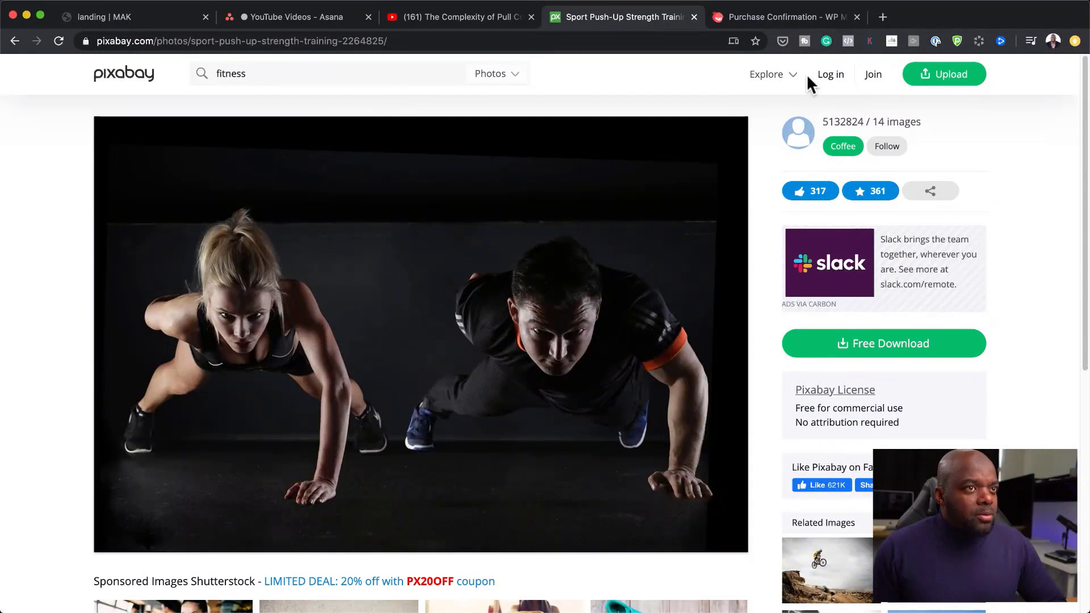
click(364, 76)
key(Return)
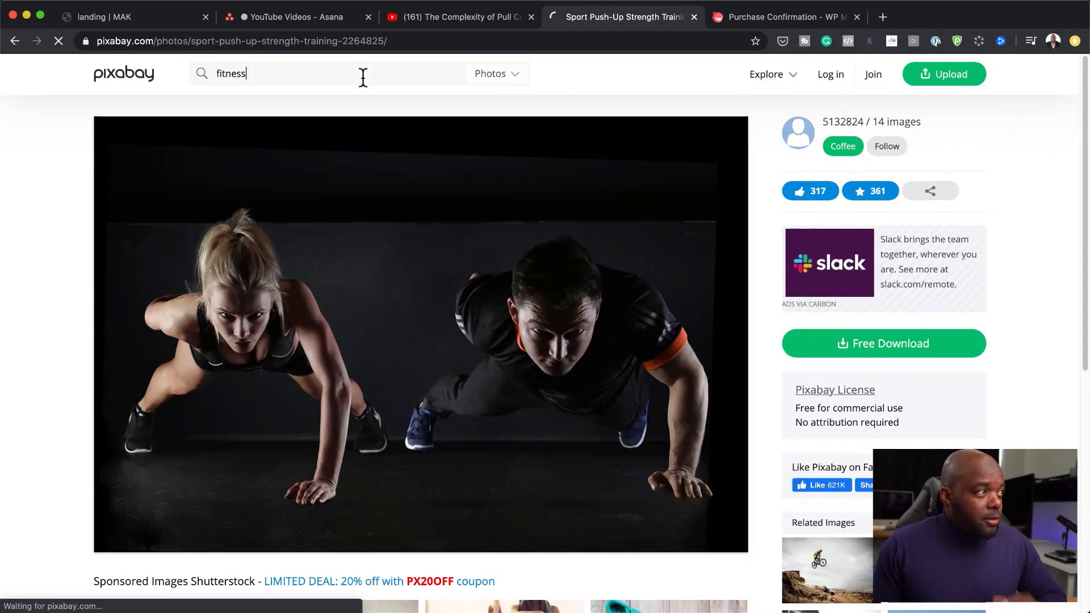
Find the photo of the shirtless man exercising with dumbbells on the floor and download it as a 1280×720 JPG
scroll(551, 437, down, 2)
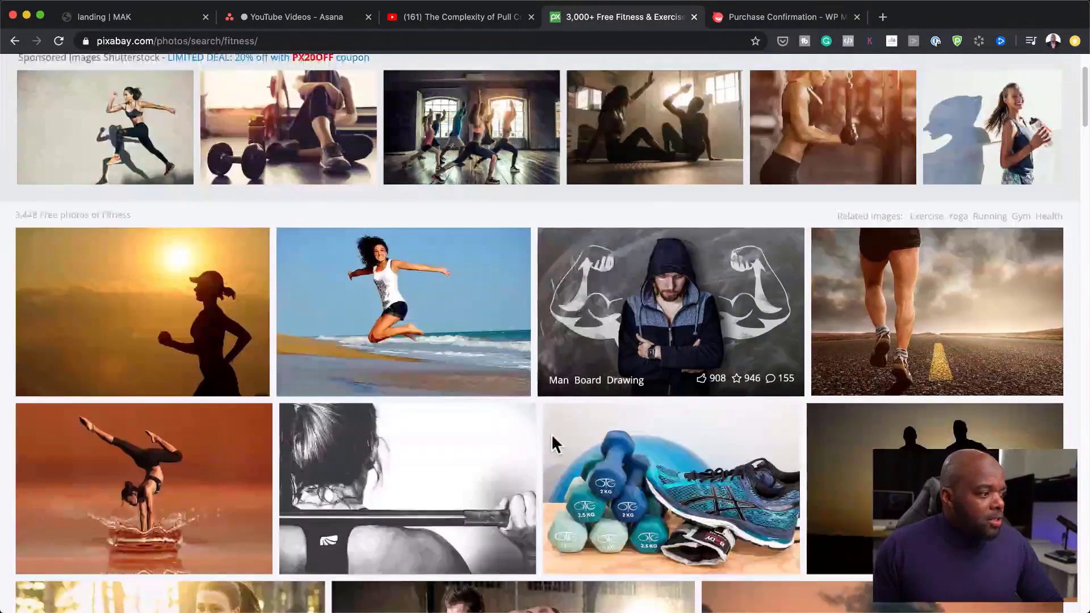
scroll(552, 437, down, 3)
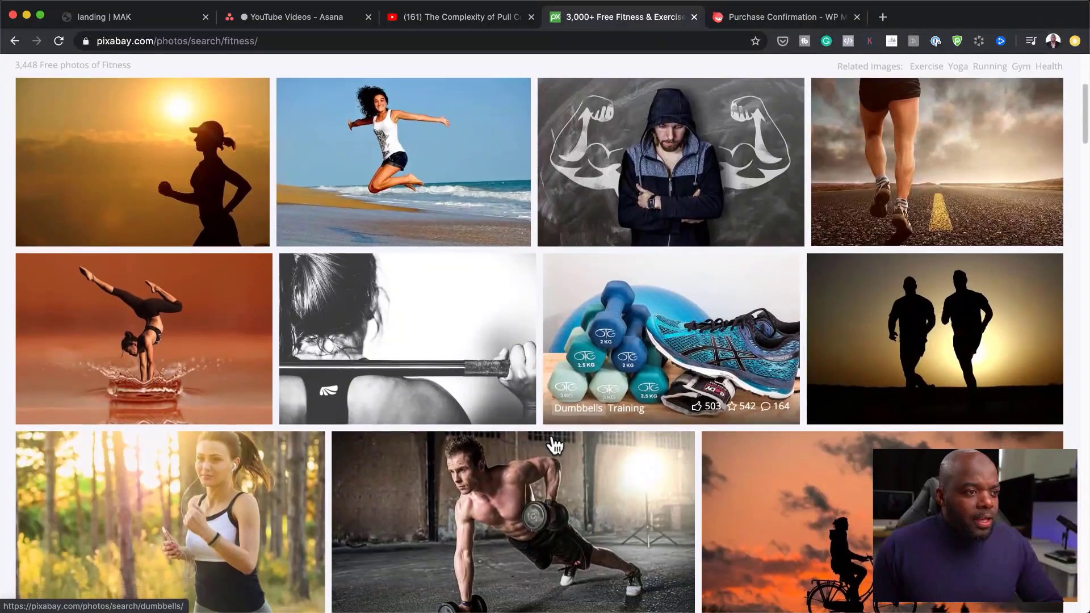
scroll(554, 445, down, 4)
click(578, 336)
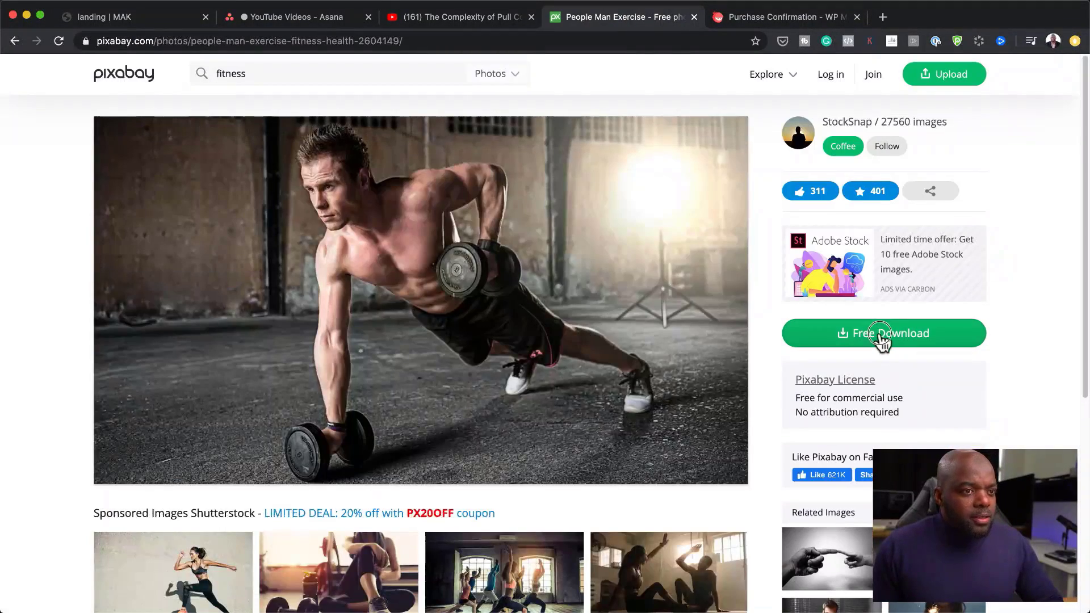
click(883, 341)
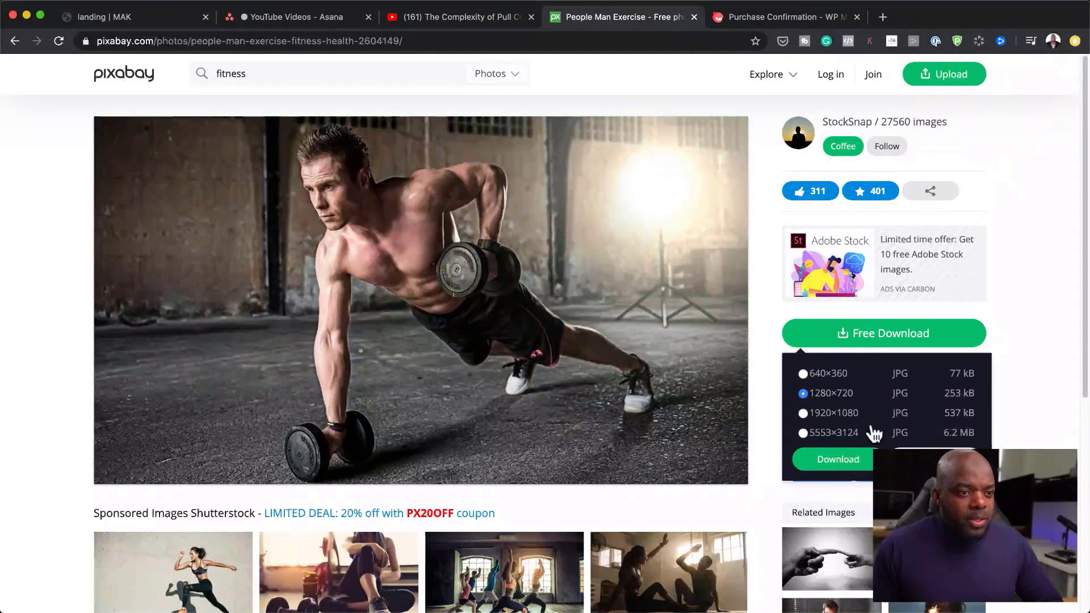
click(839, 459)
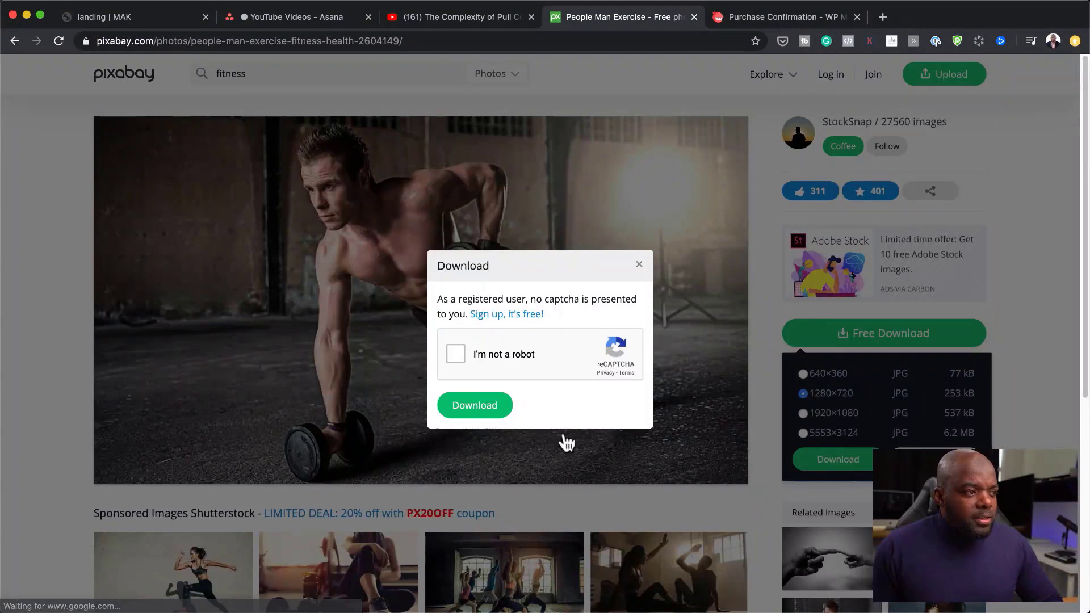
click(474, 404)
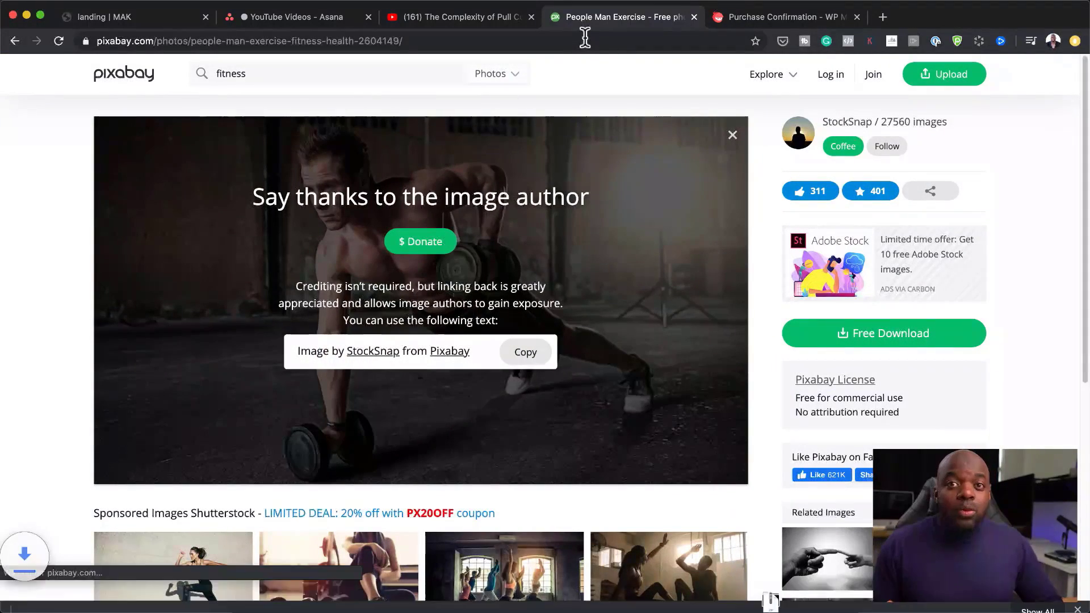
Open pexels.com in place of the Pixabay page and search its free photos for "fitness"
click(585, 38)
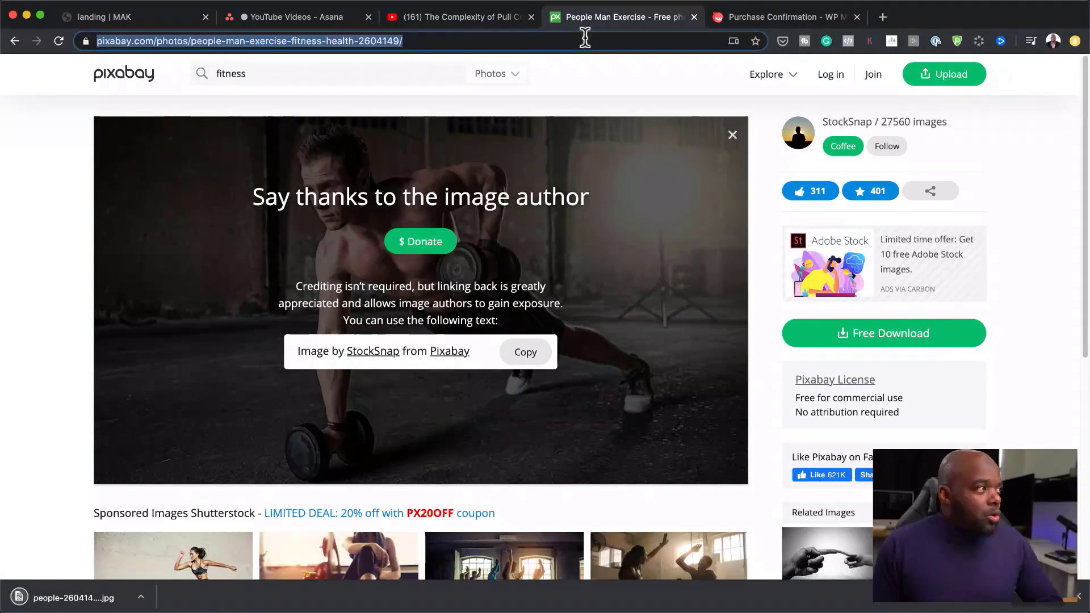
text(p)
key(Return)
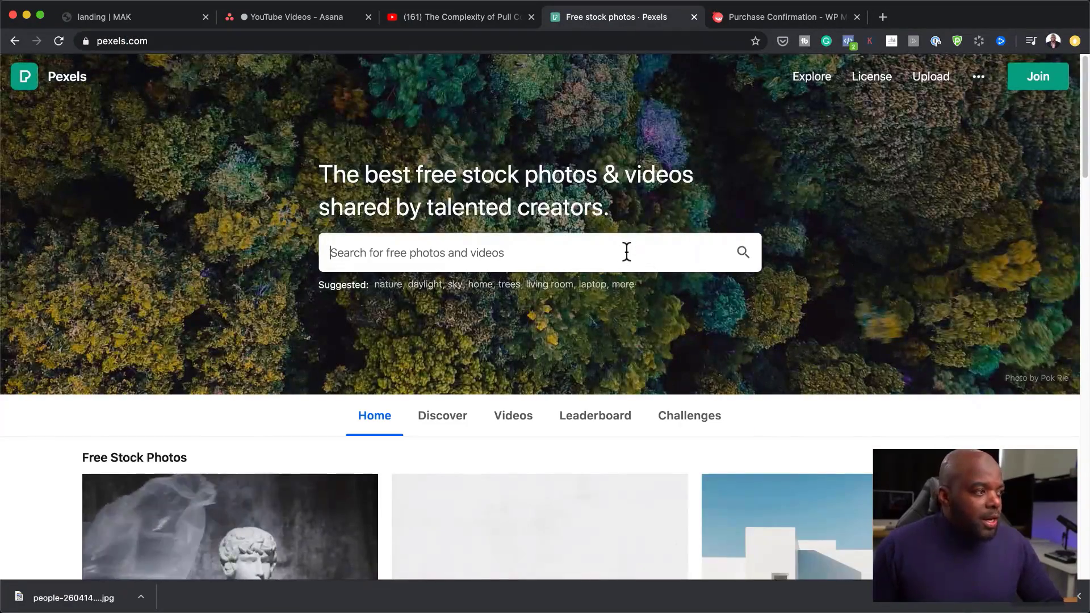
click(626, 251)
text(fi)
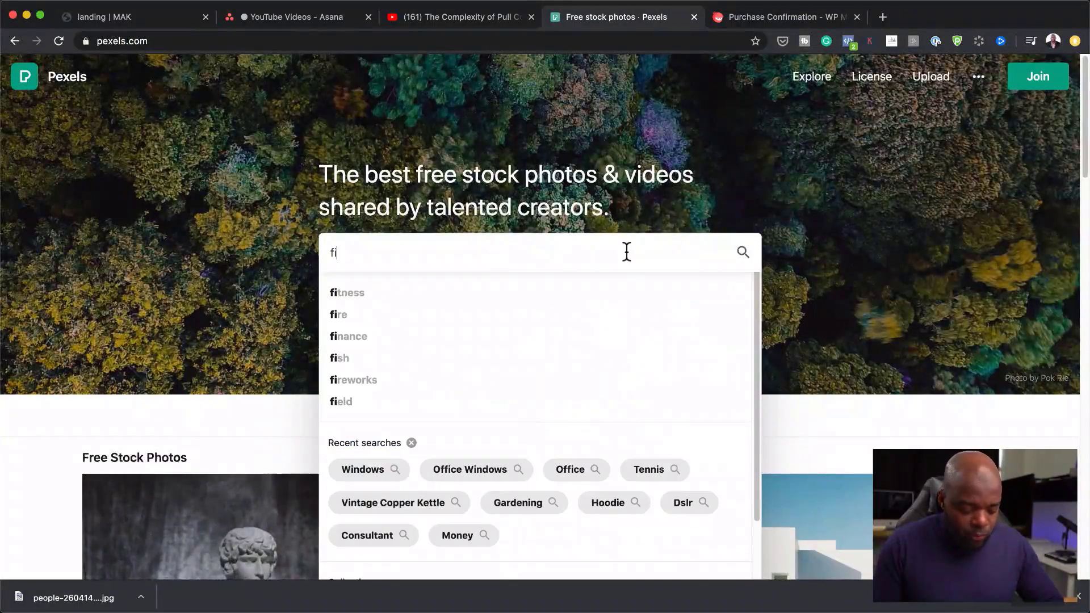
text(tness)
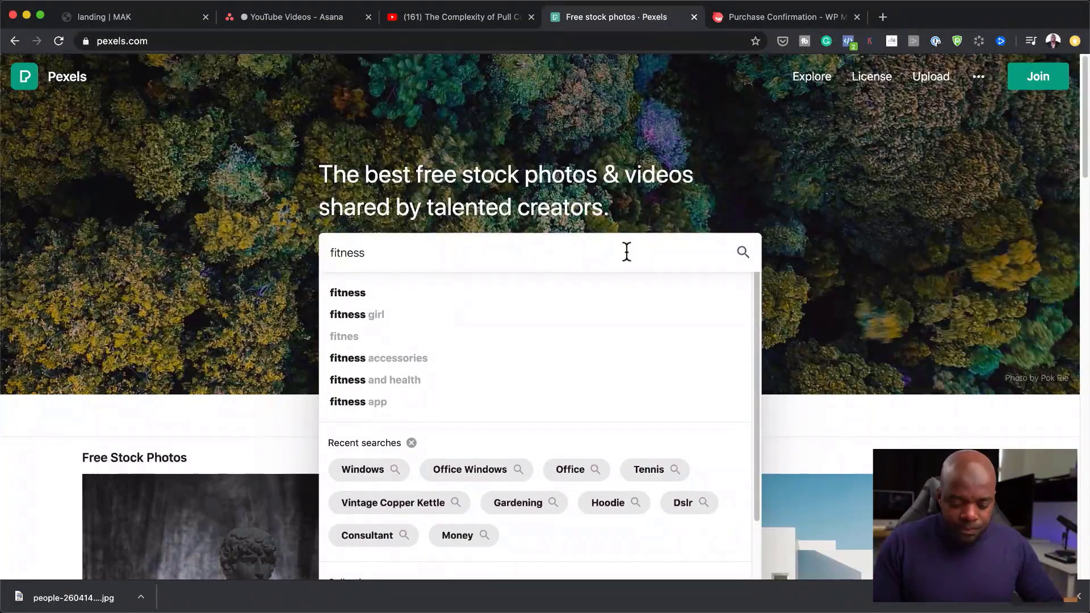
key(Return)
Browse the Pexels Fitness collection for the photo of a person gripping a barbell on a tiled gym floor and download it
scroll(846, 394, down, 2)
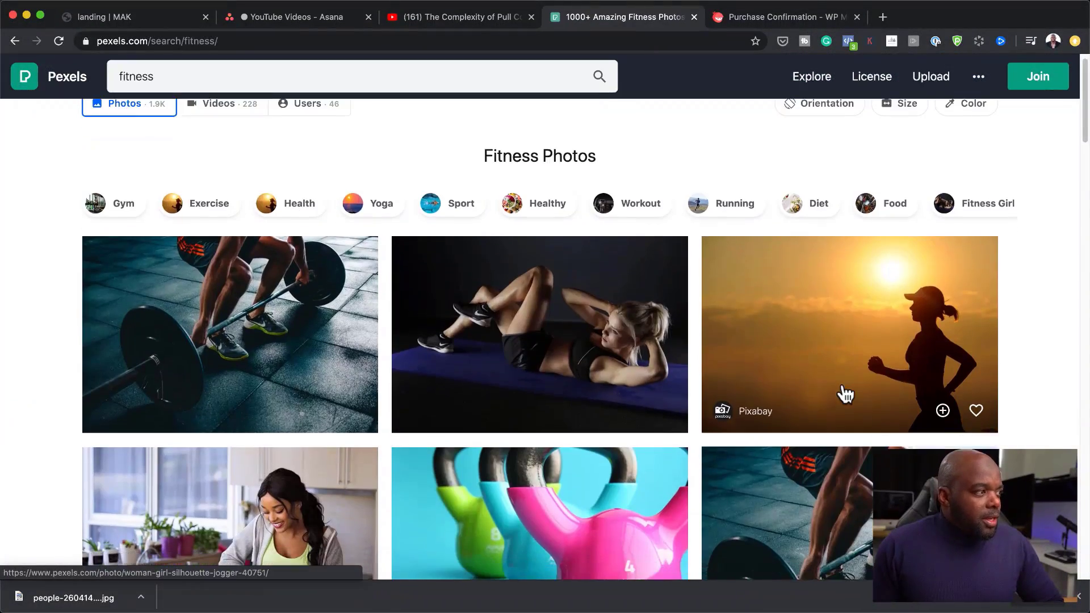
scroll(846, 393, down, 5)
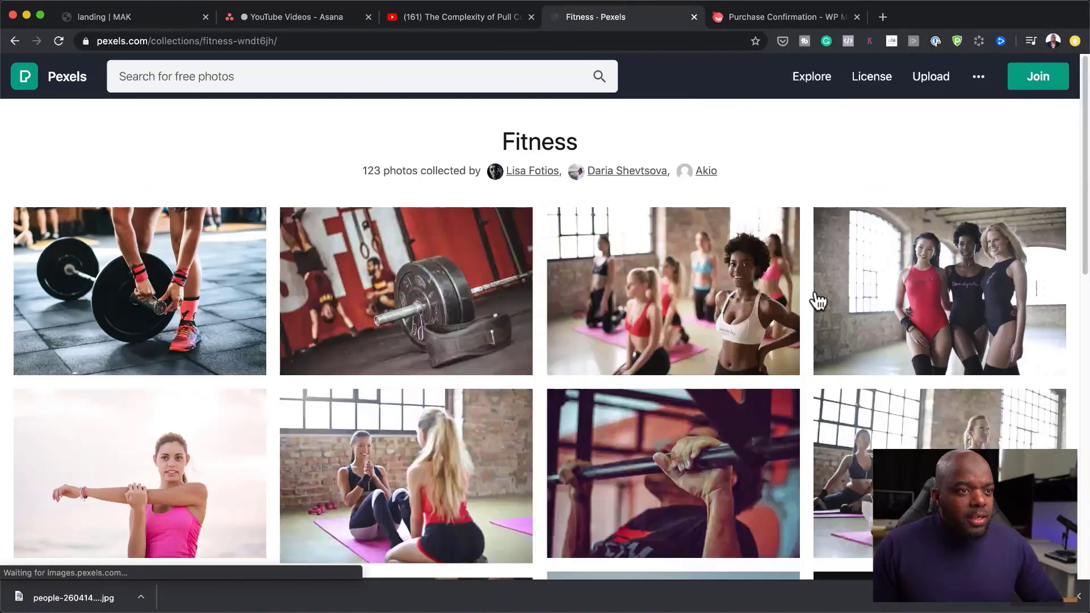
scroll(570, 329, down, 1)
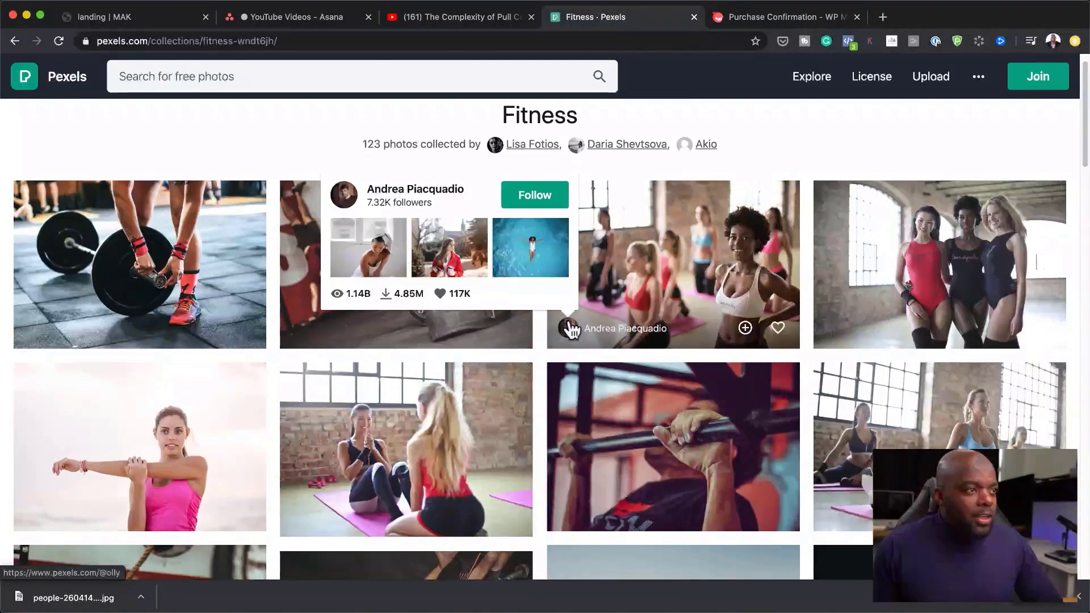
scroll(669, 511, down, 1)
scroll(665, 496, down, 10)
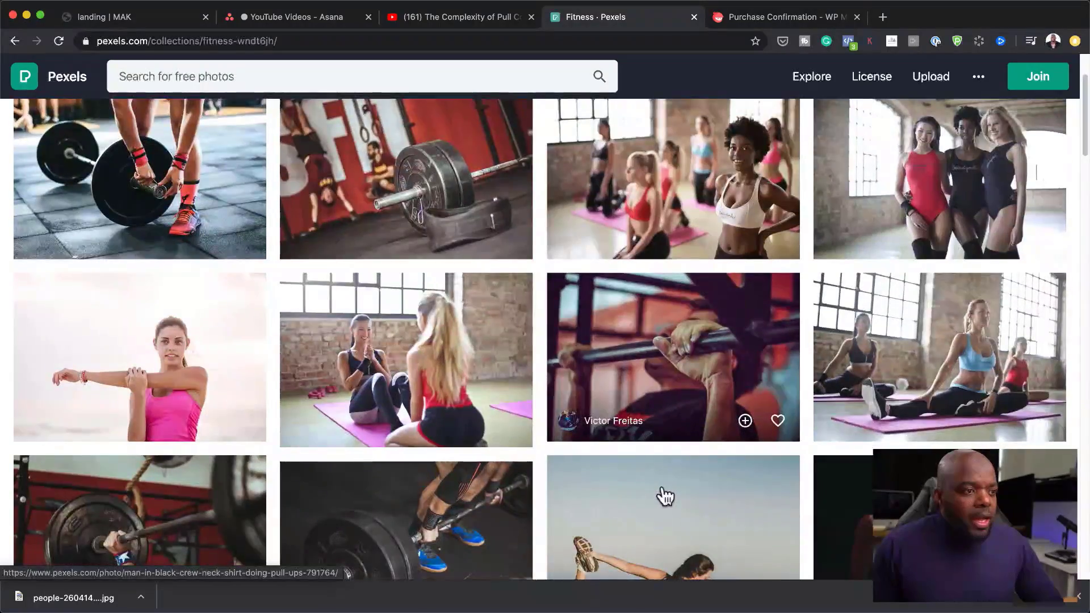
scroll(684, 405, down, 2)
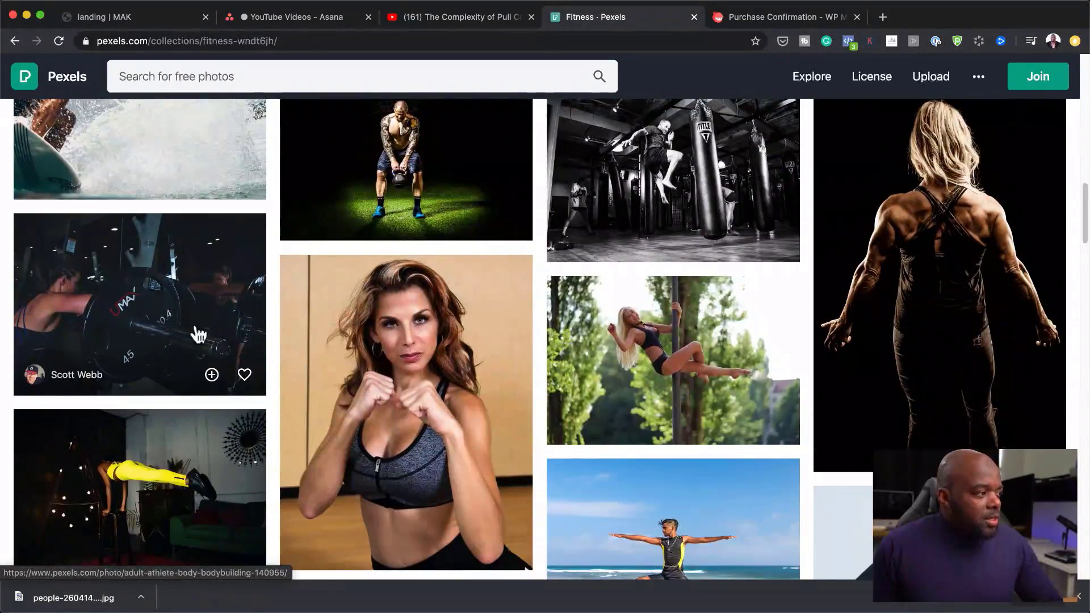
scroll(214, 383, down, 10)
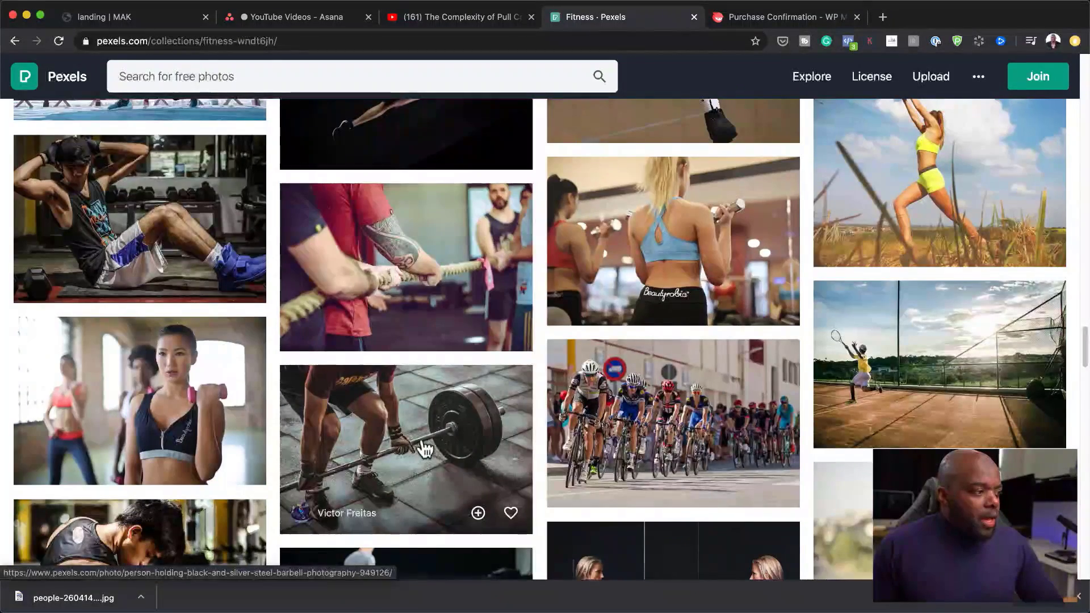
click(423, 449)
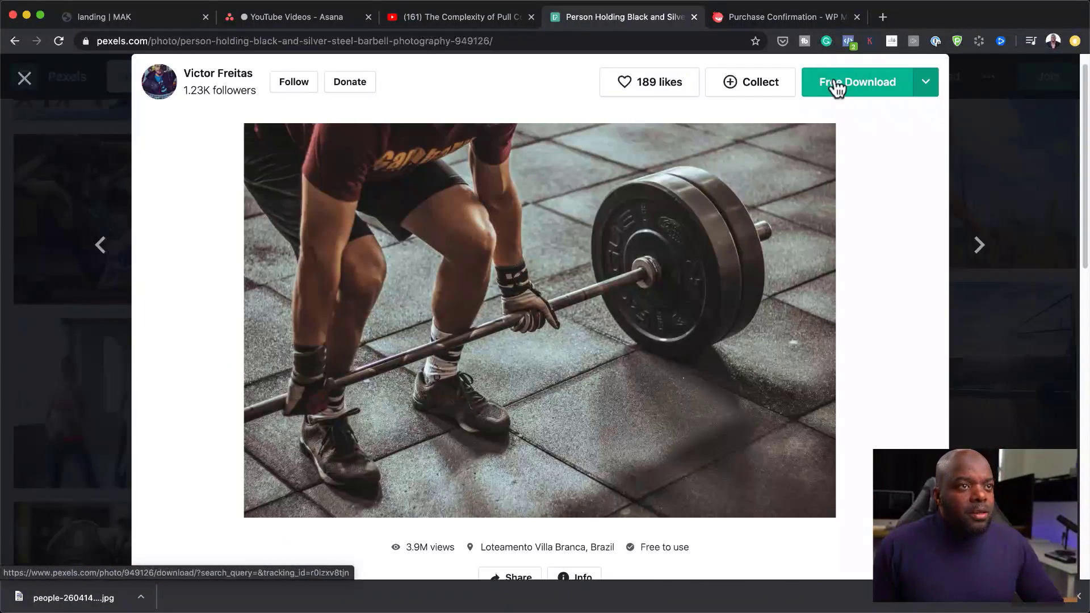
click(835, 85)
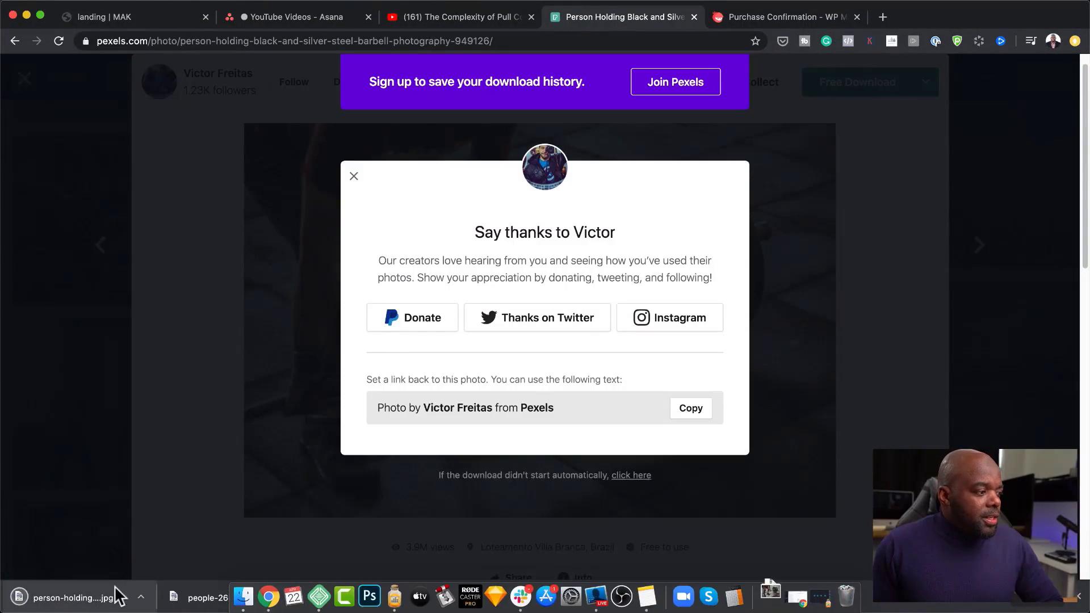
Return to the landing page, edit the blue cleaning glove image, and upload the downloaded barbell and people-2604149_1280.jpg photos to the media library
click(162, 22)
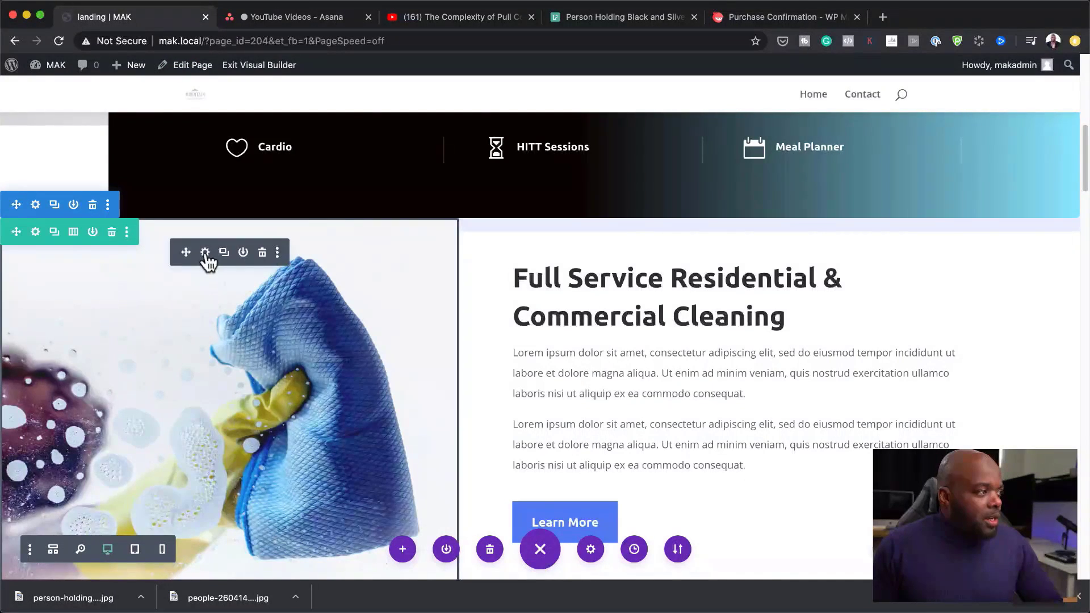
click(205, 252)
click(114, 255)
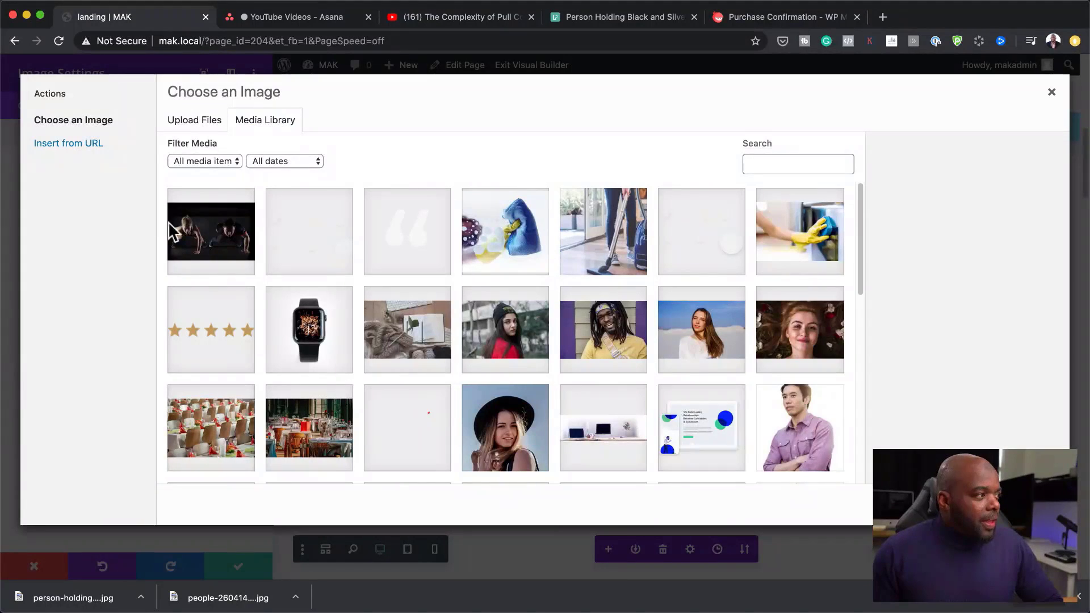
click(211, 128)
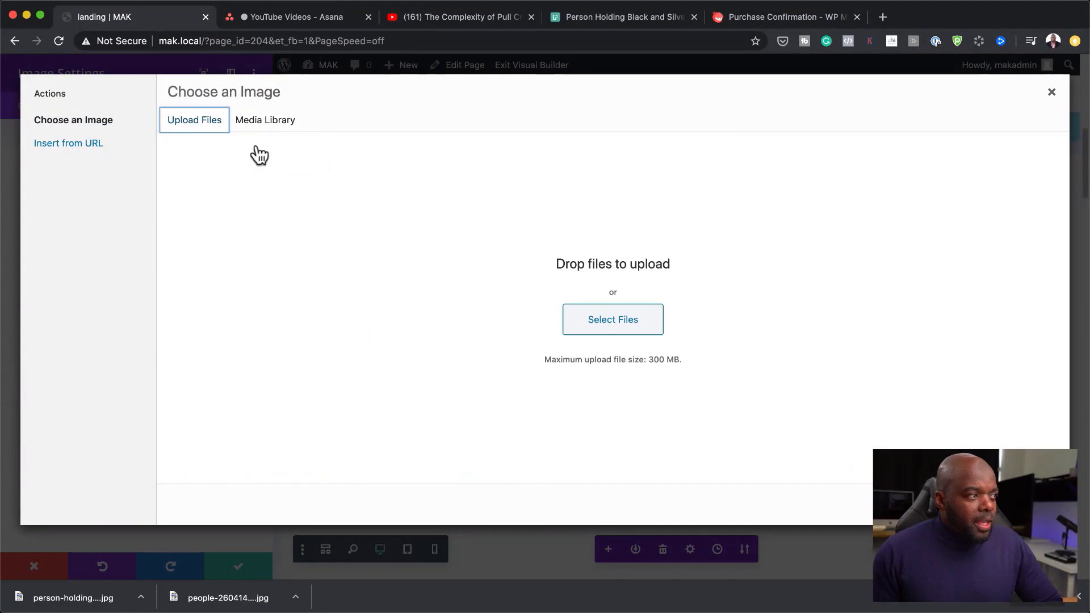
click(603, 319)
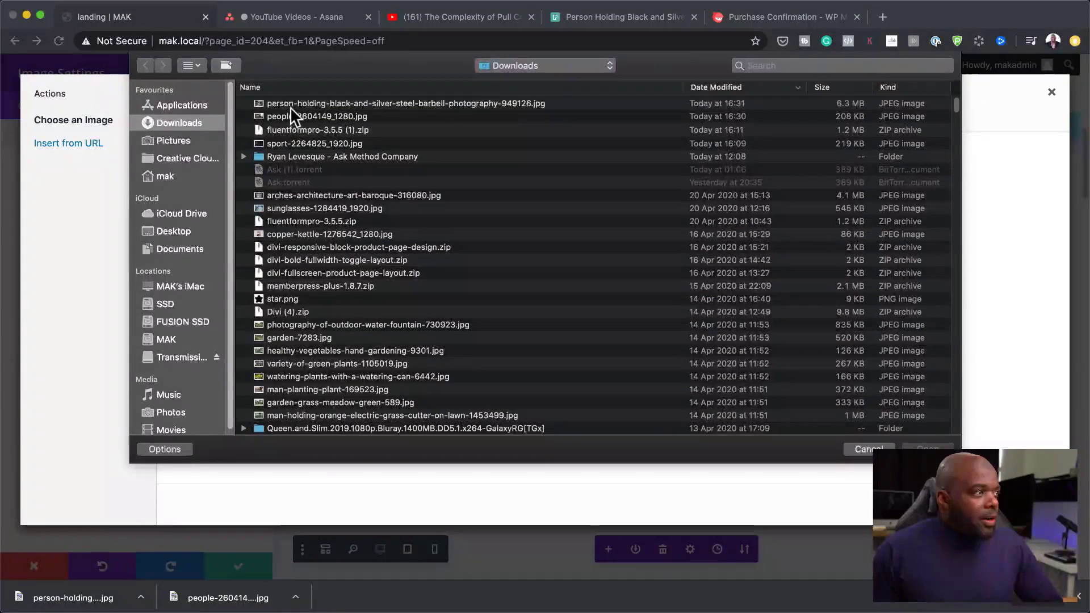
click(290, 104)
super+click(299, 117)
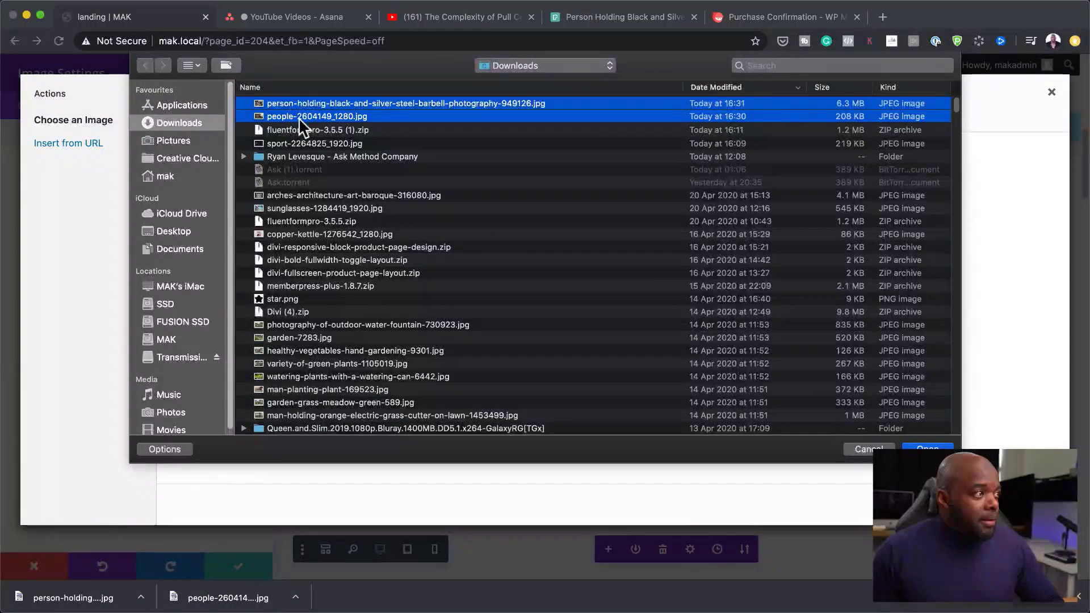
click(944, 447)
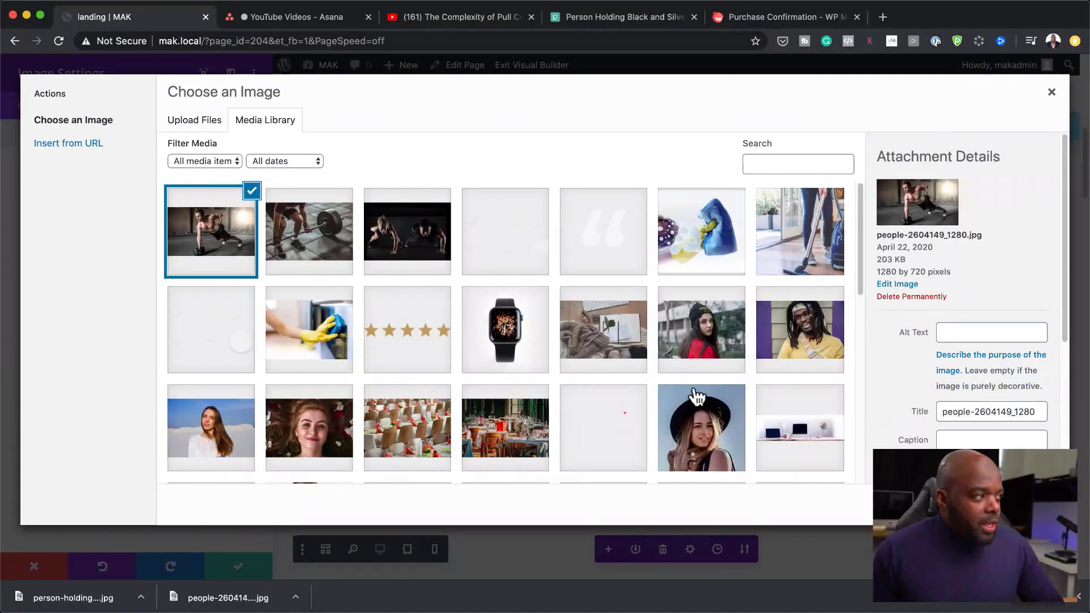
Insert people-2604149_1280.jpg as the module's image and check how it fits beside the Full Service Residential & Commercial Cleaning text
click(1014, 506)
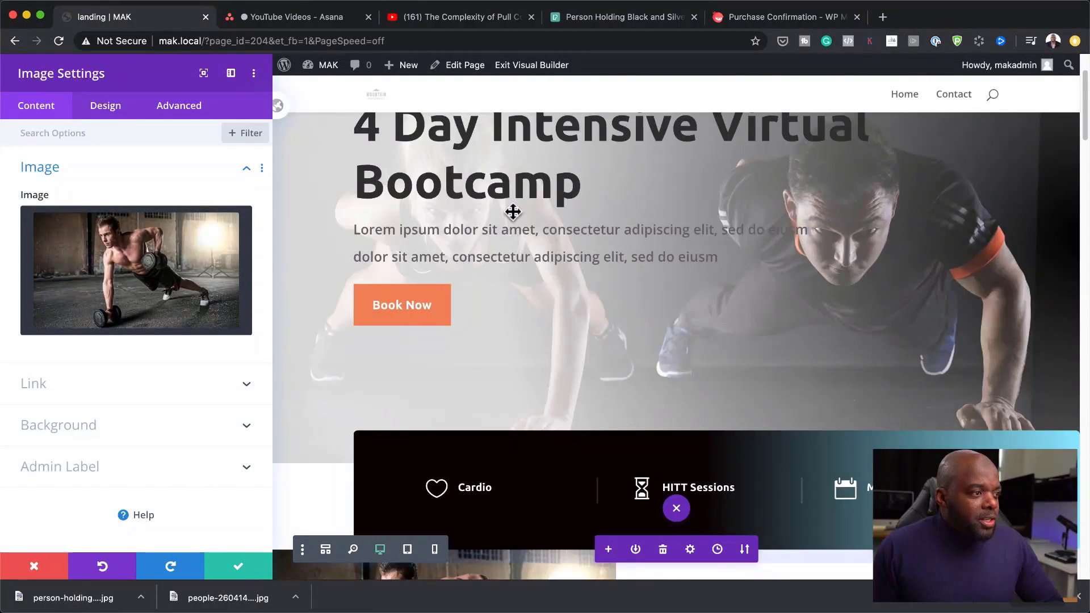
scroll(595, 441, down, 4)
scroll(596, 441, up, 3)
scroll(596, 441, up, 3)
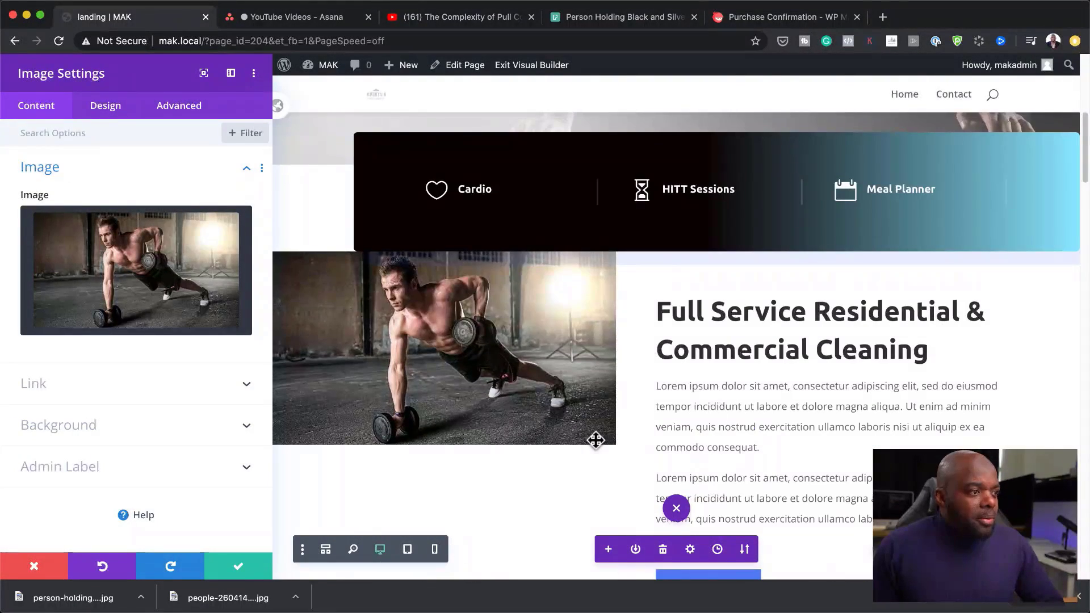
Set the module's image to the barbell photo from the media library and save the image settings
click(136, 261)
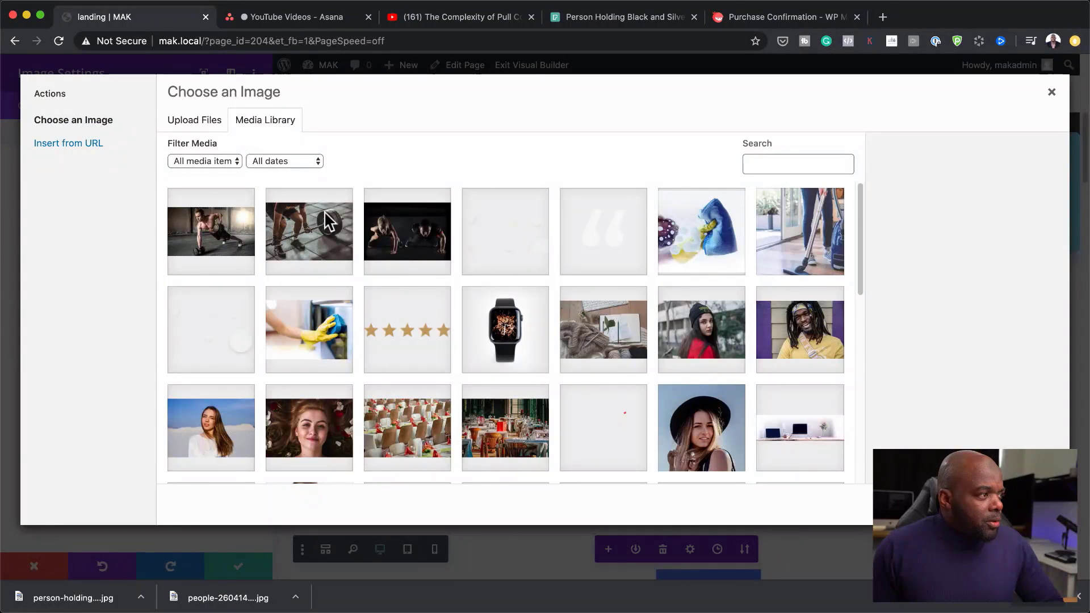
click(319, 232)
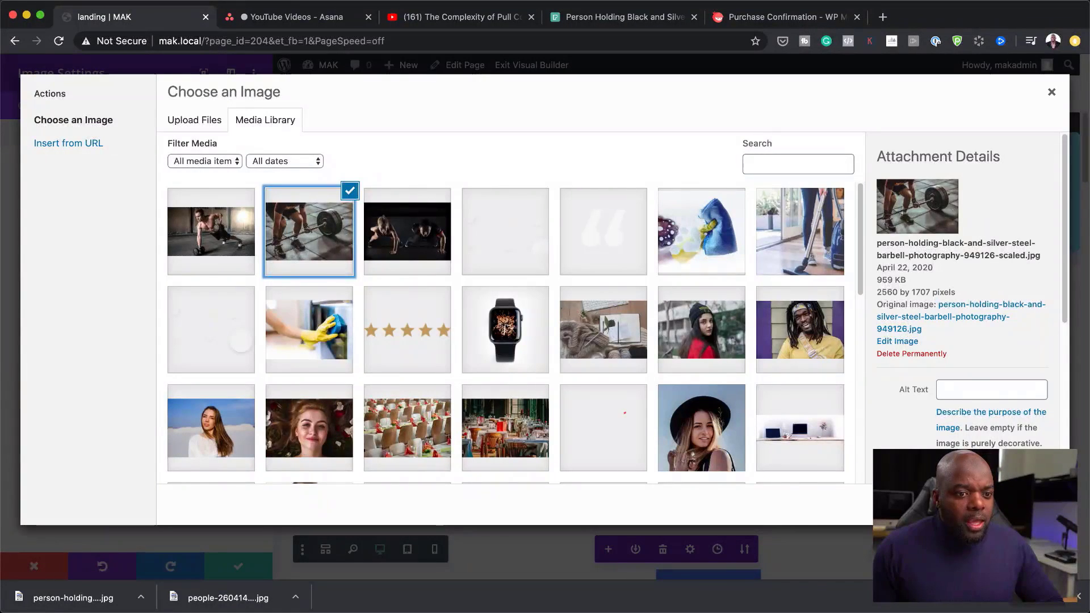
click(1016, 504)
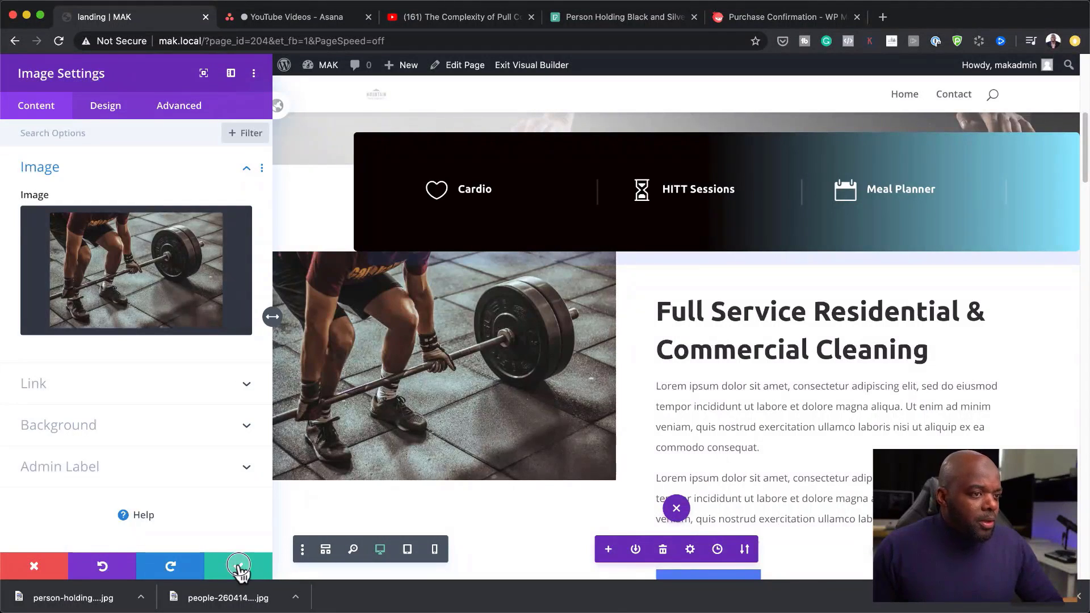
click(239, 566)
Change the "Full Service Residential & Commercial Cleaning" heading to "Day One Training" and save the text settings
scroll(747, 221, down, 2)
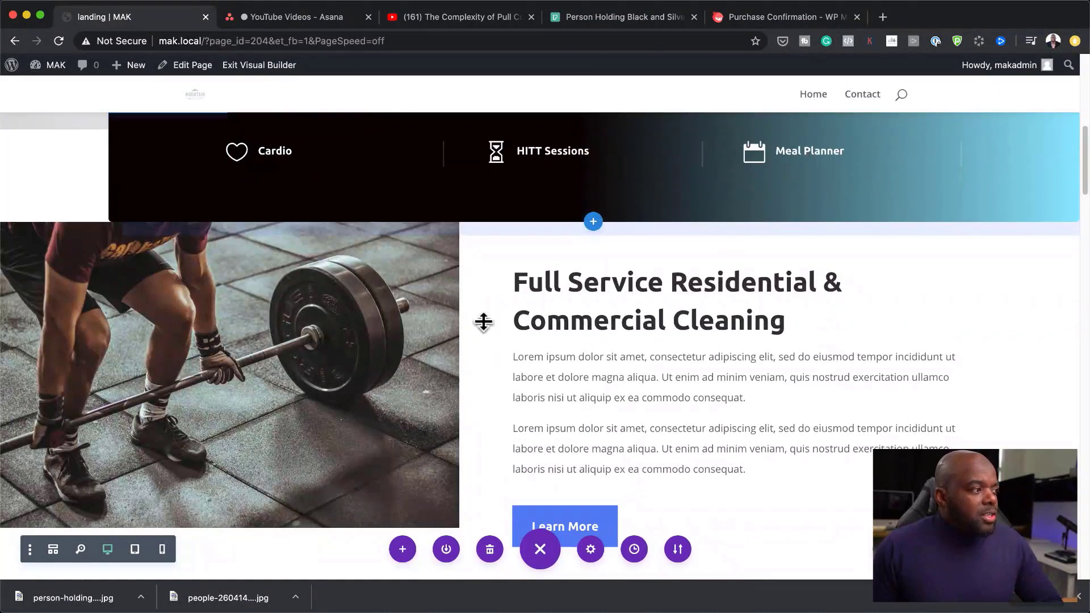
scroll(805, 401, up, 6)
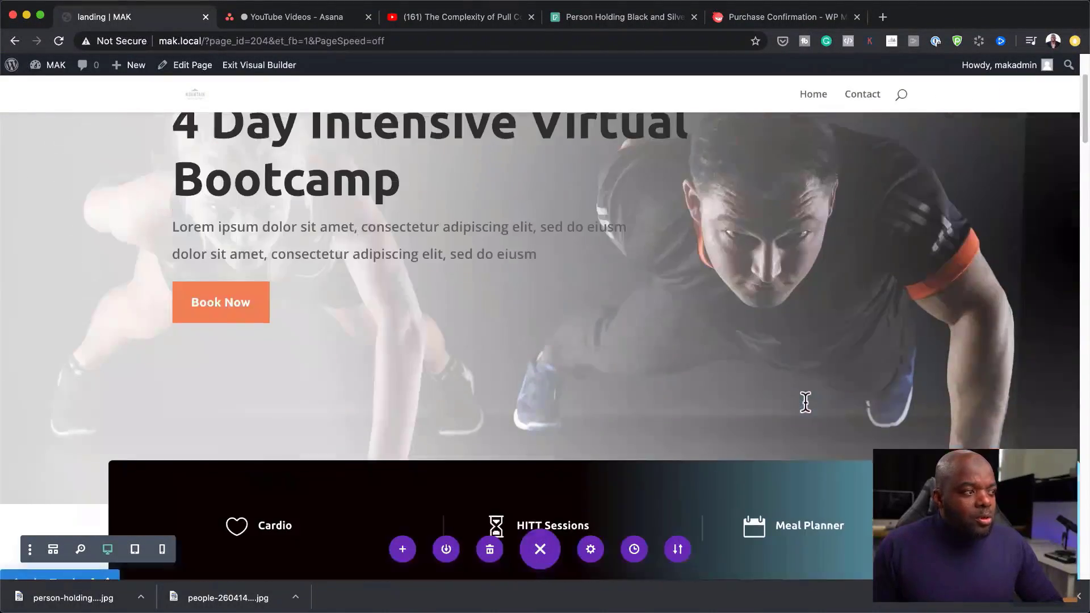
scroll(806, 401, up, 3)
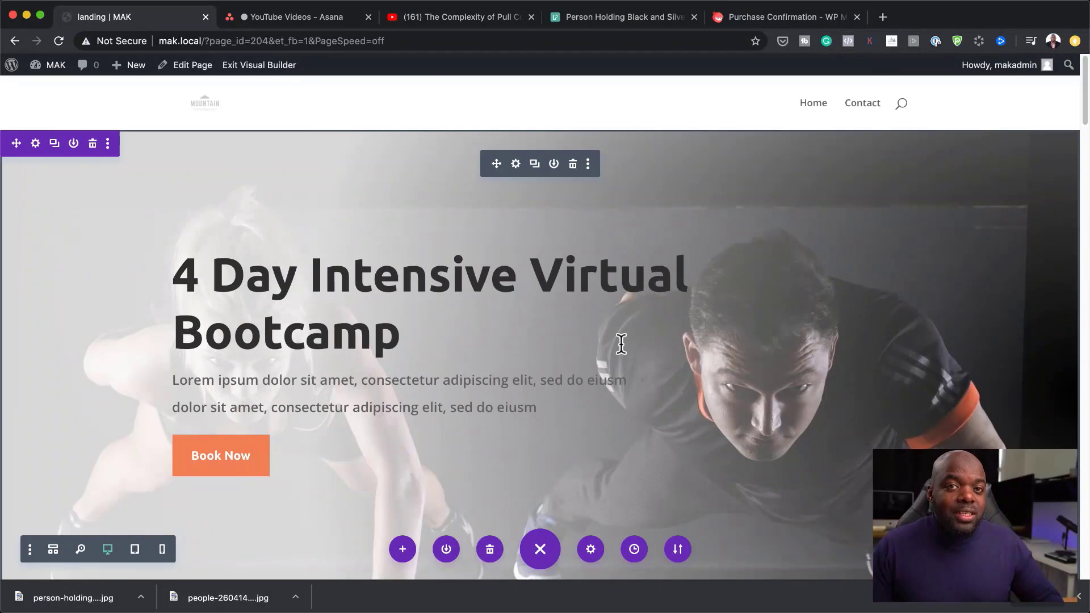
scroll(621, 343, down, 8)
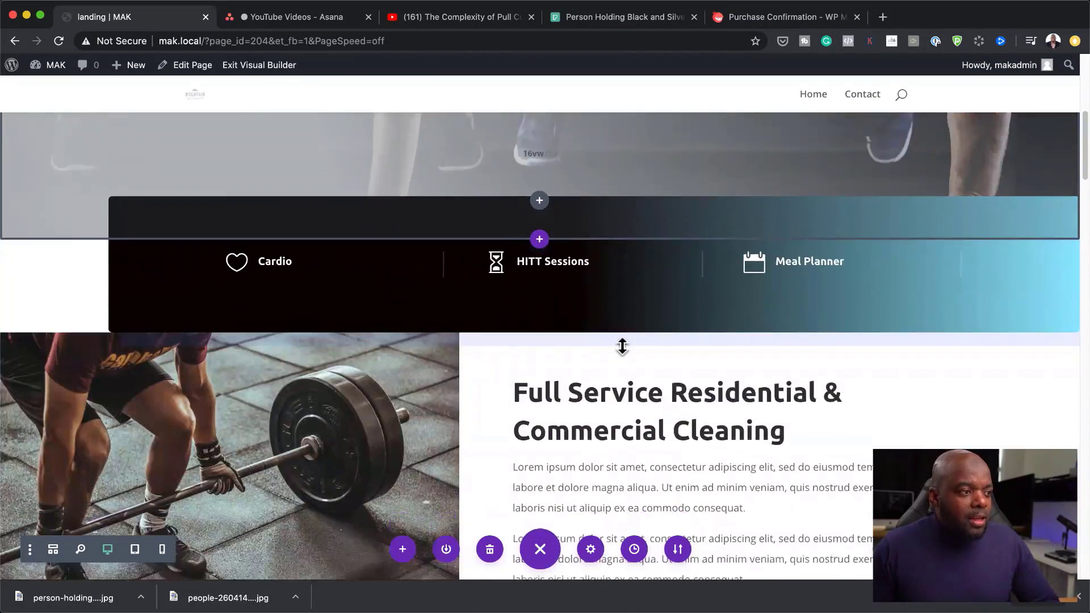
scroll(621, 345, down, 1)
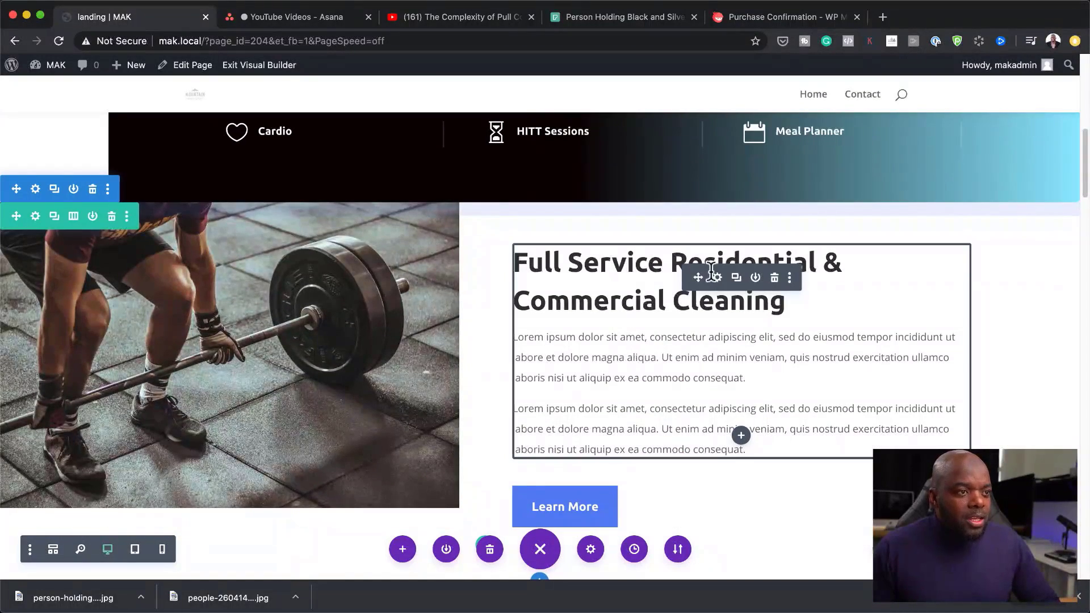
click(719, 278)
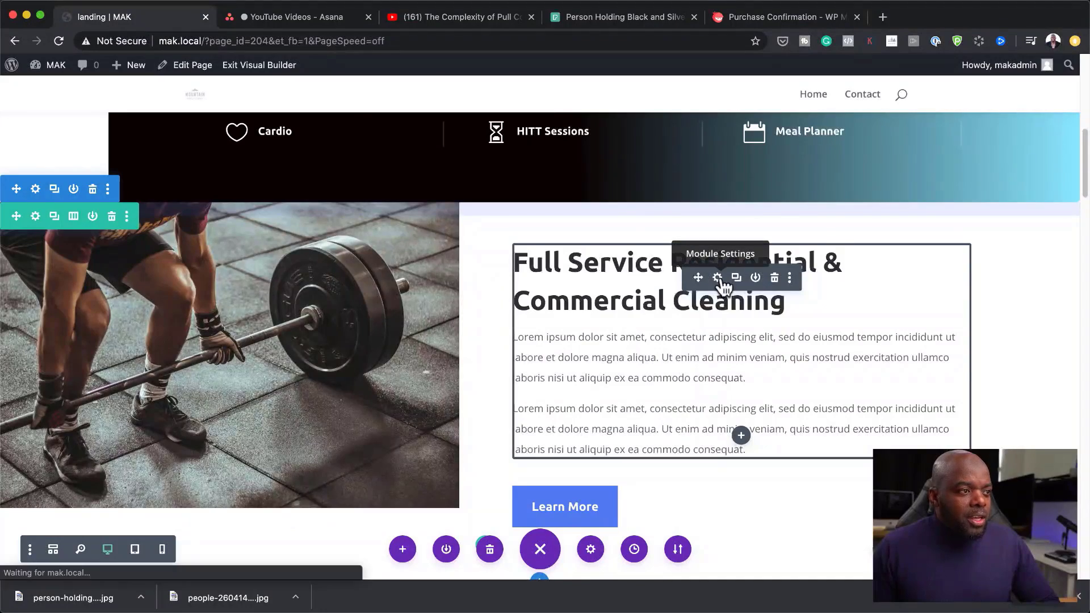
drag(229, 351, 7, 306)
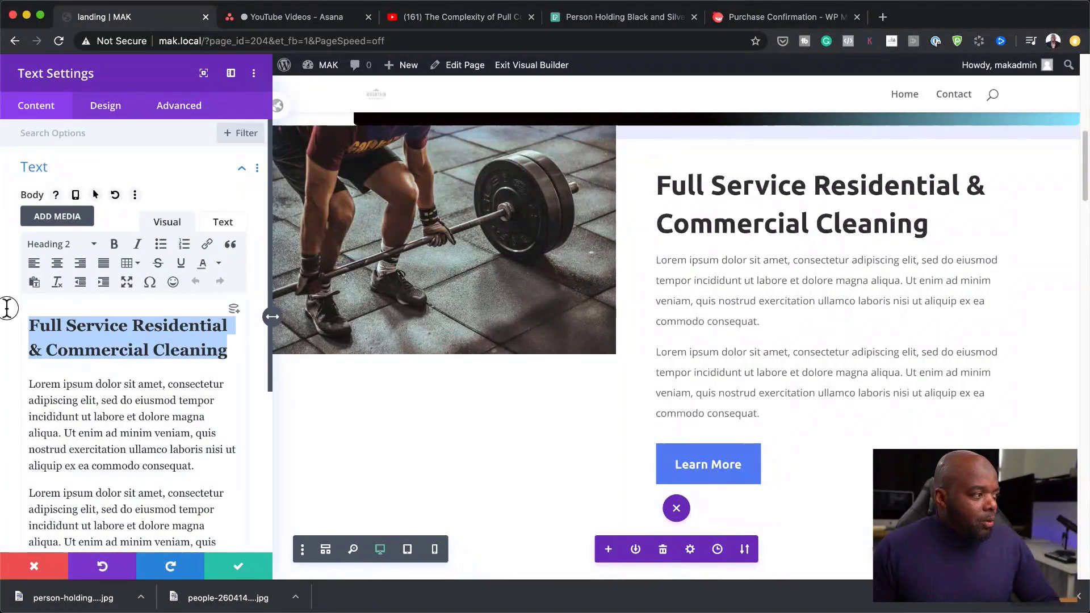
text(Day One Training)
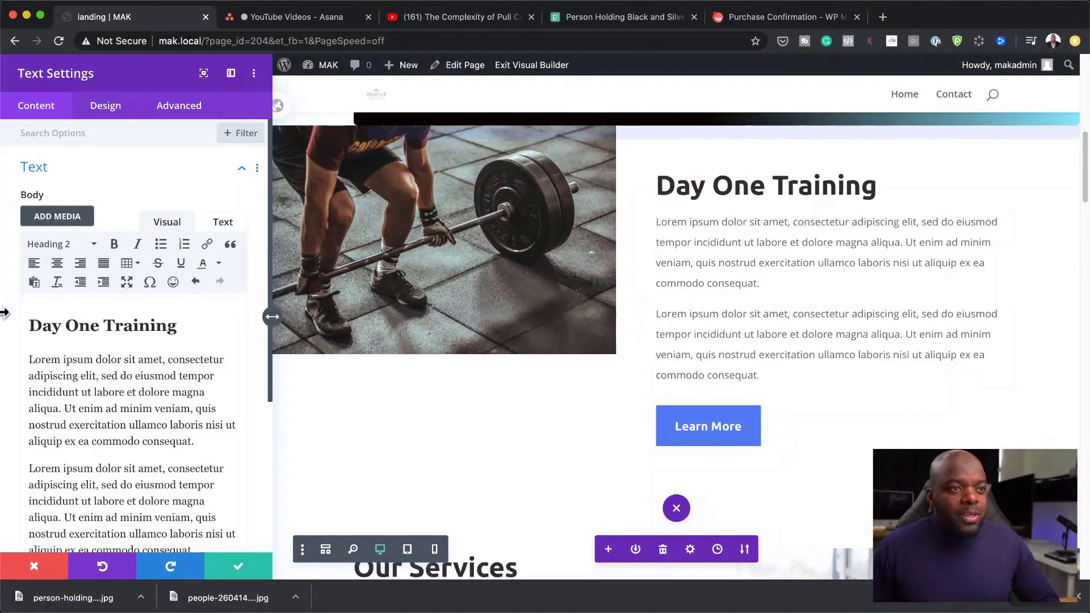
click(238, 569)
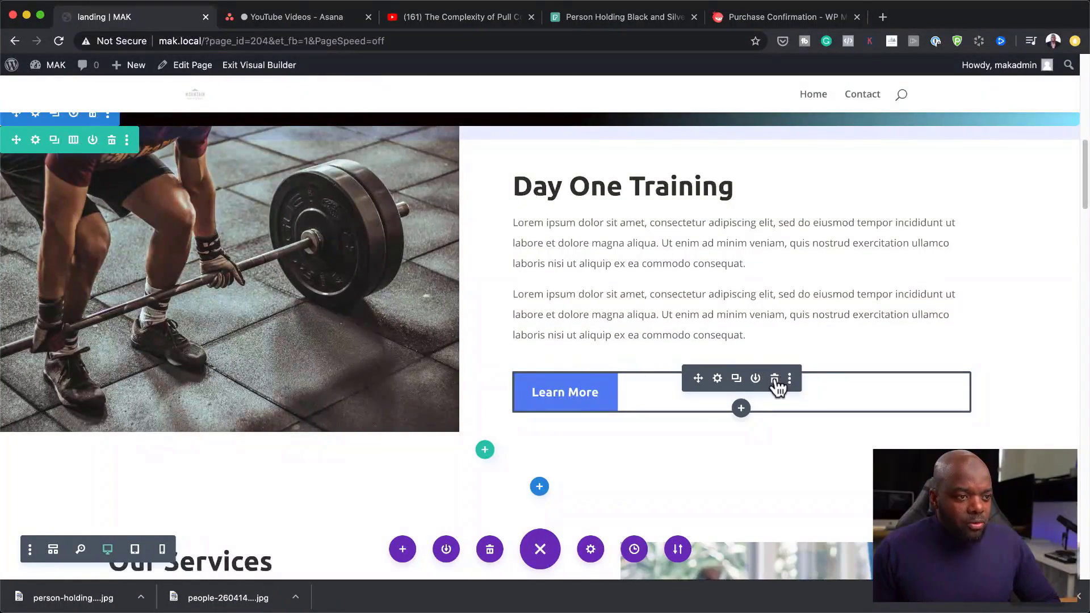
Delete the Learn More button below the Day One Training text
click(775, 379)
scroll(579, 353, down, 5)
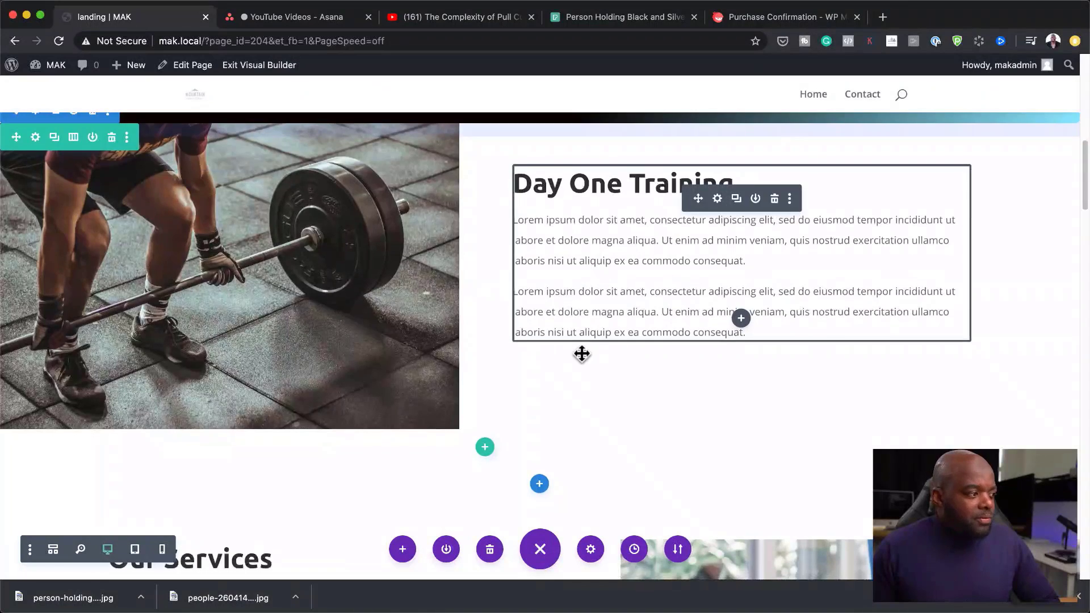
scroll(416, 338, down, 1)
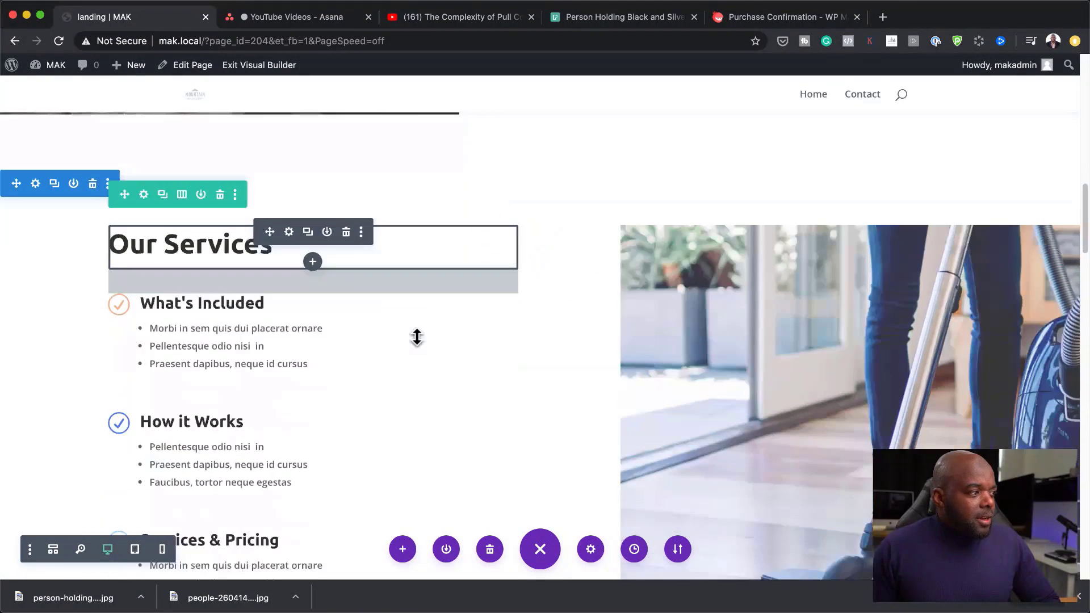
scroll(637, 351, down, 1)
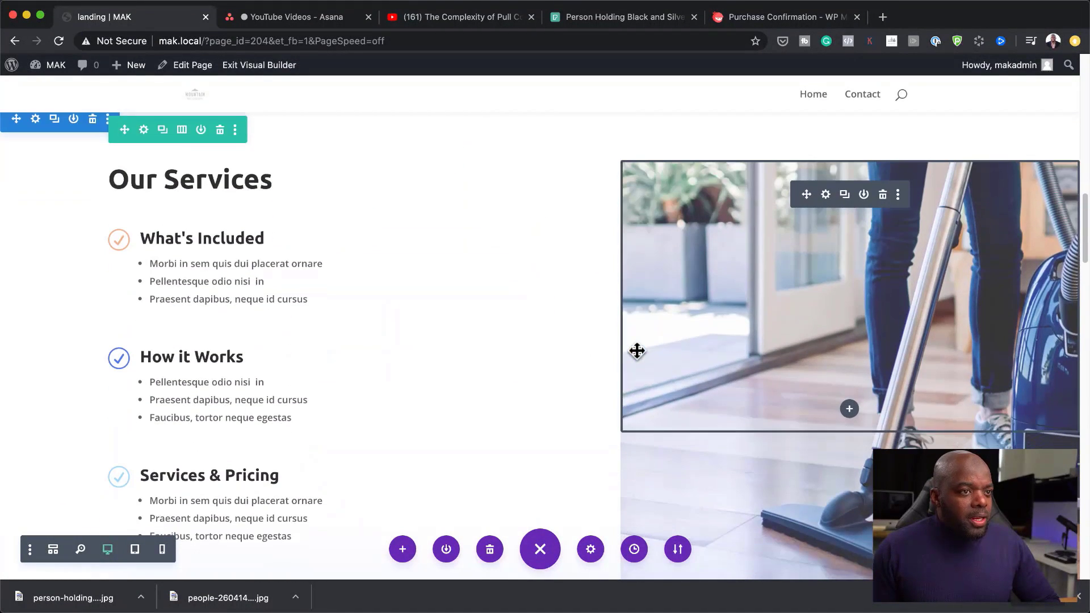
Change the "Our Services" heading to "What's Included" and save the text settings
scroll(864, 381, down, 1)
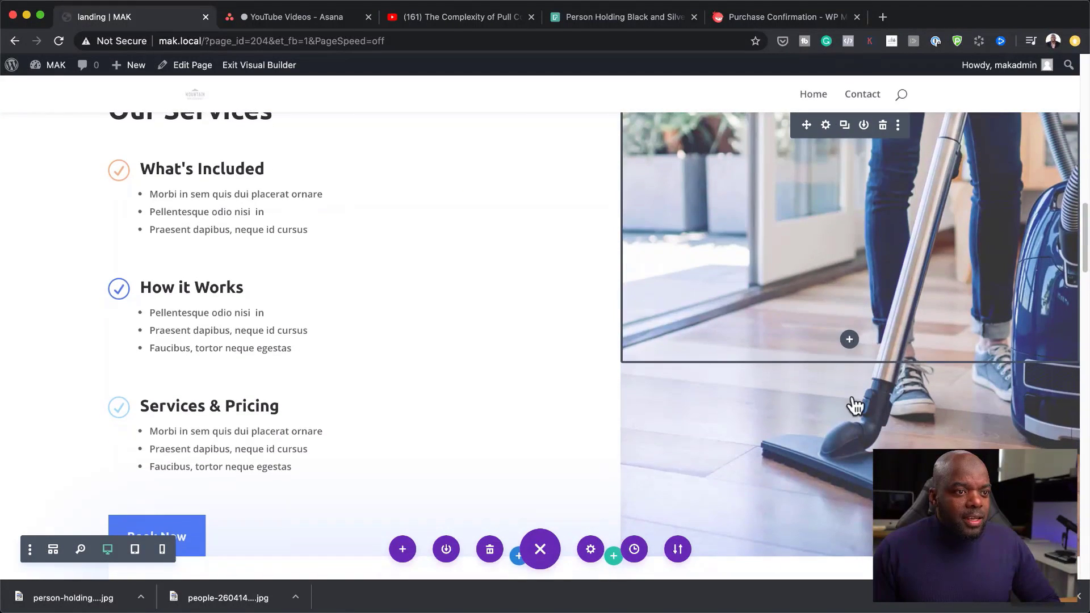
scroll(852, 397, up, 1)
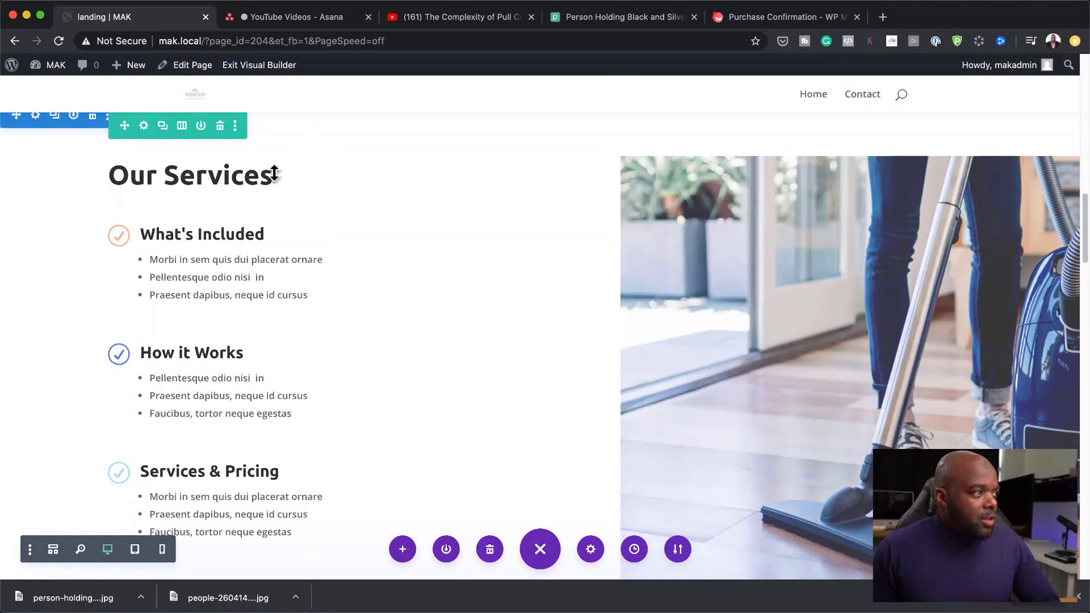
scroll(184, 248, up, 1)
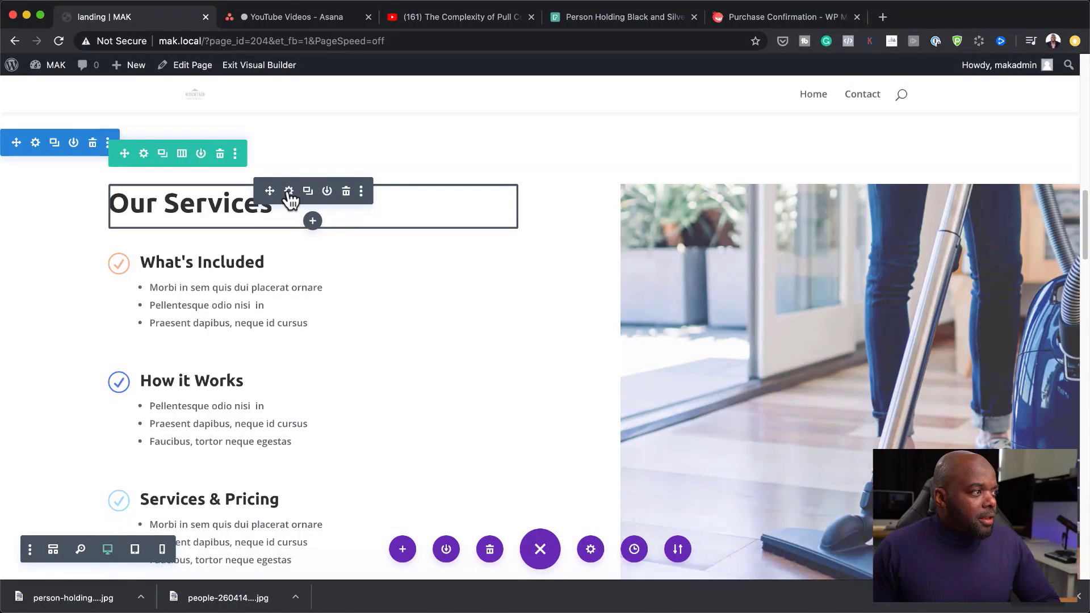
click(289, 191)
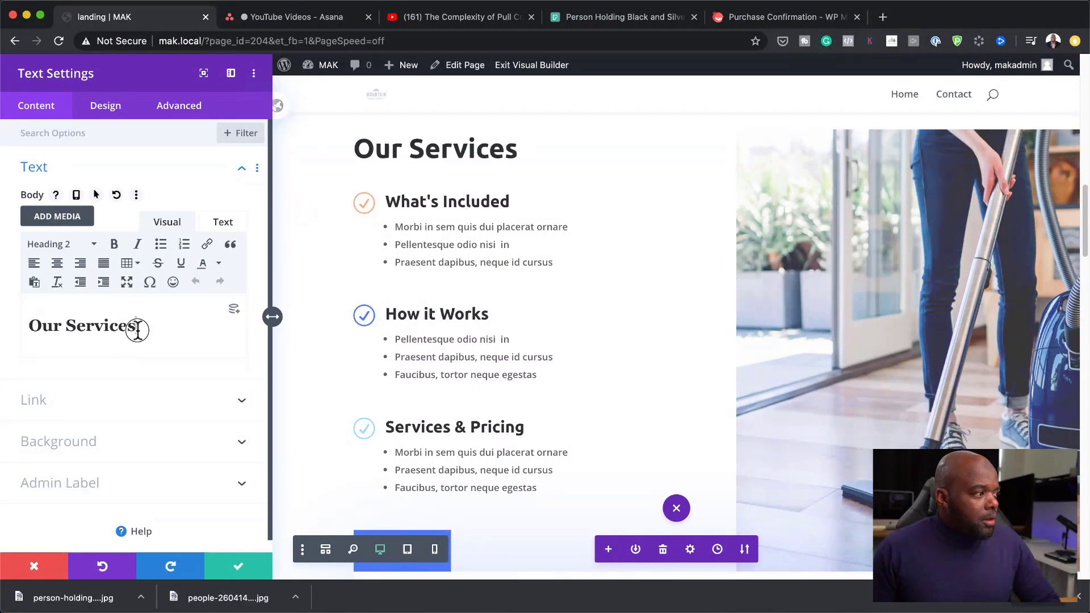
triple_click(137, 329)
text(What's Included)
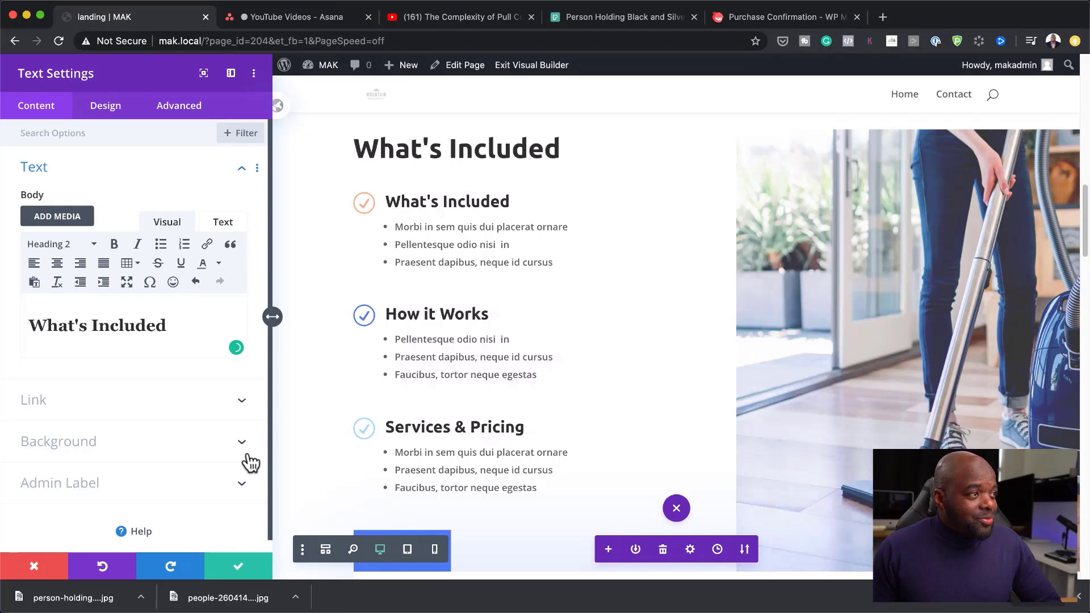
click(240, 566)
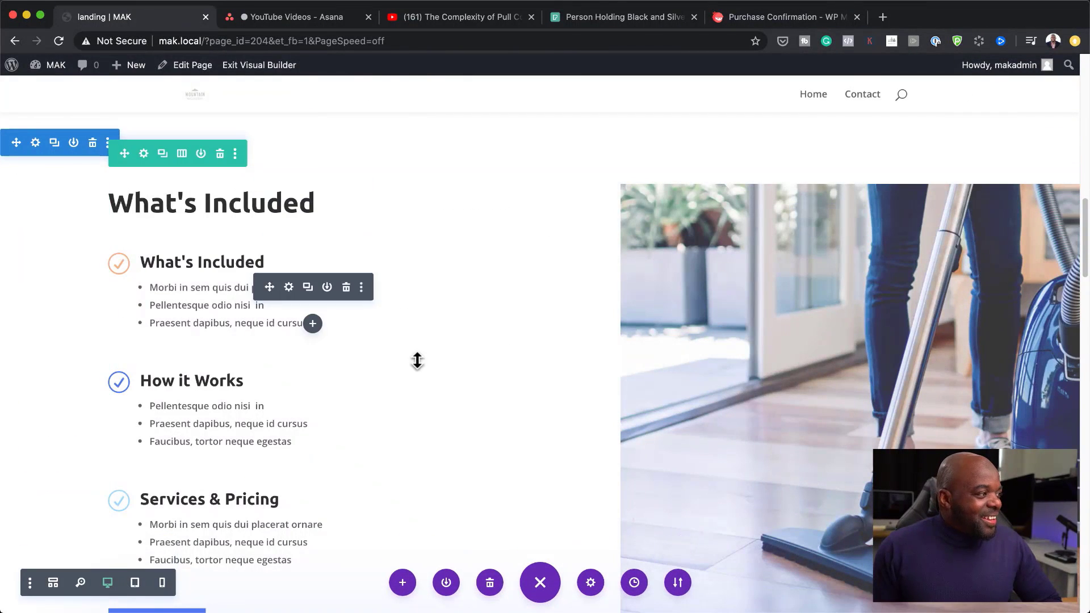
Replace the vacuum background image in the What's Included row's second column with people-2604149_1280.jpg and save the column and row settings
scroll(218, 429, down, 4)
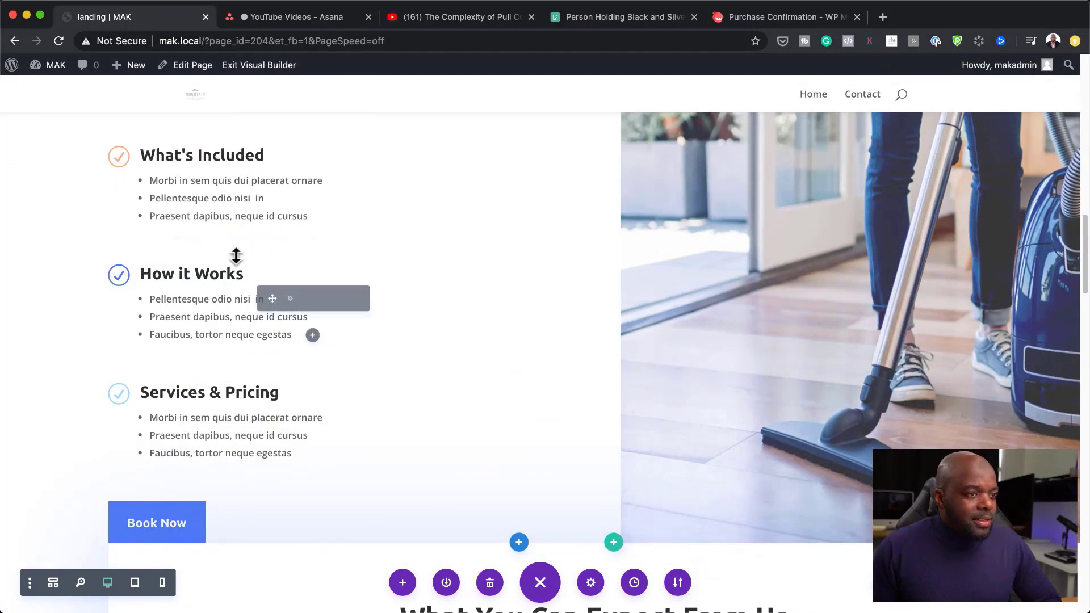
scroll(738, 386, up, 6)
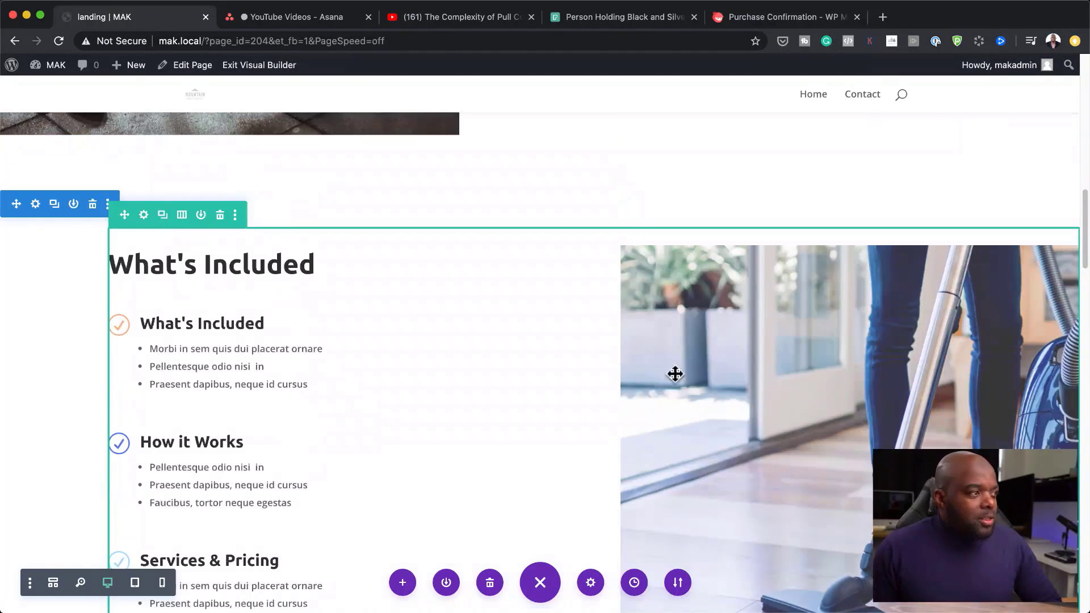
click(144, 215)
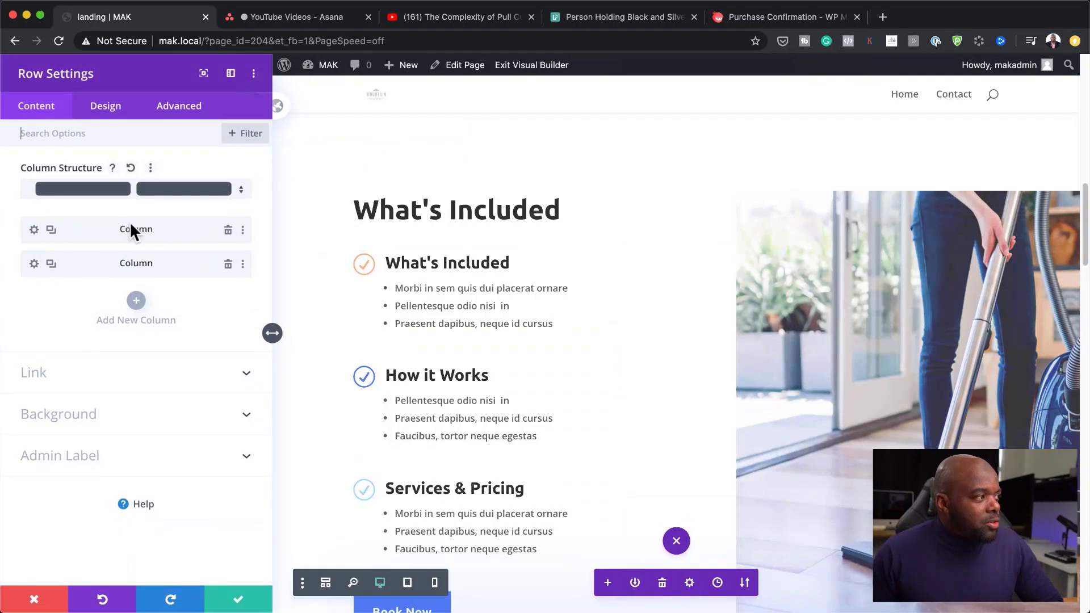
click(34, 264)
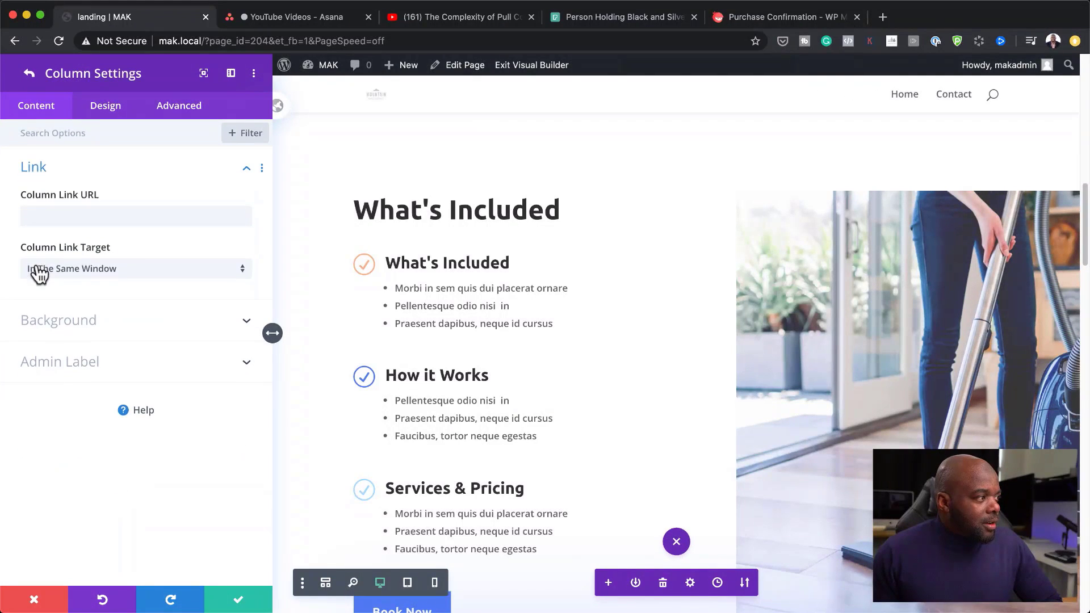
click(90, 321)
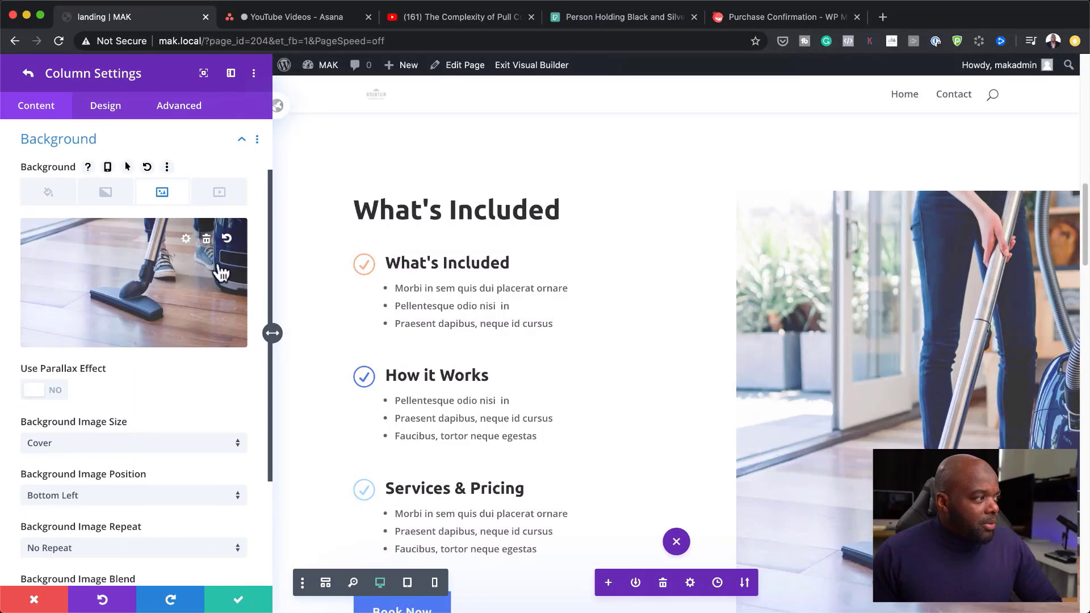
click(148, 291)
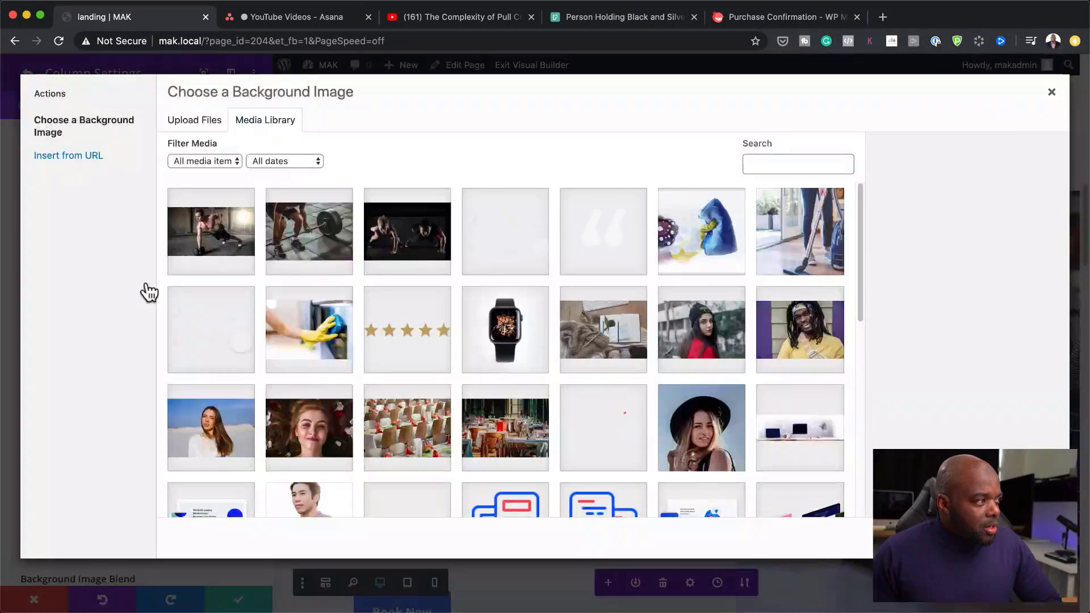
click(199, 243)
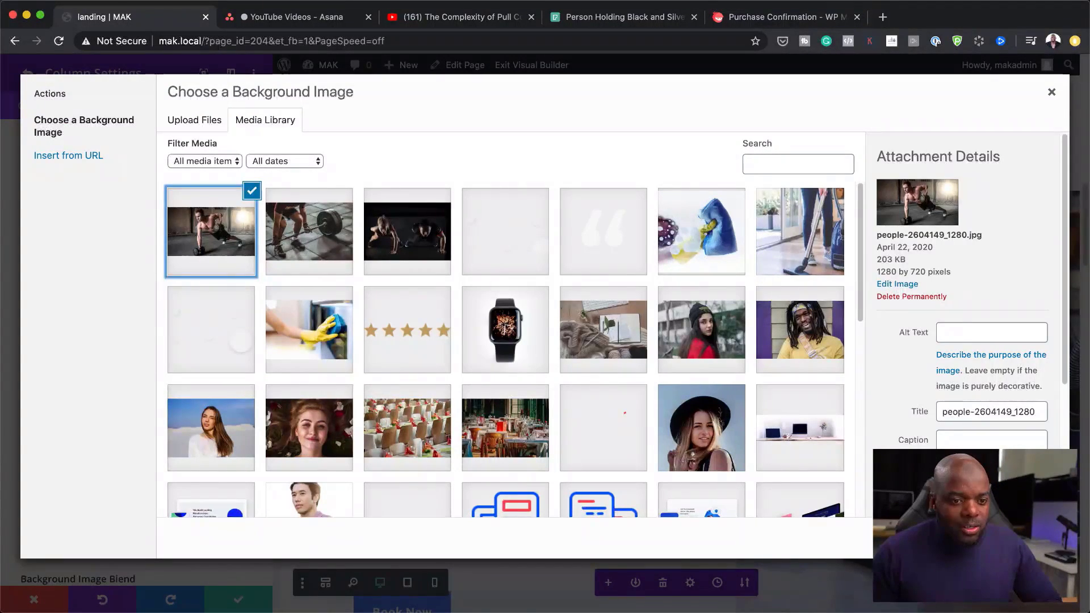
click(1016, 538)
scroll(568, 341, down, 5)
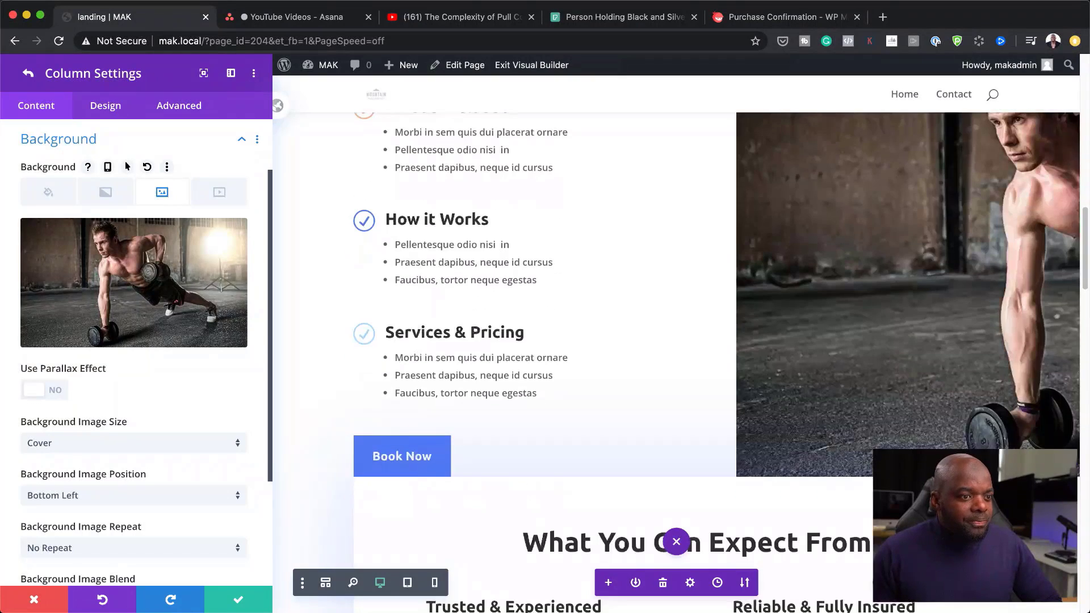
click(241, 603)
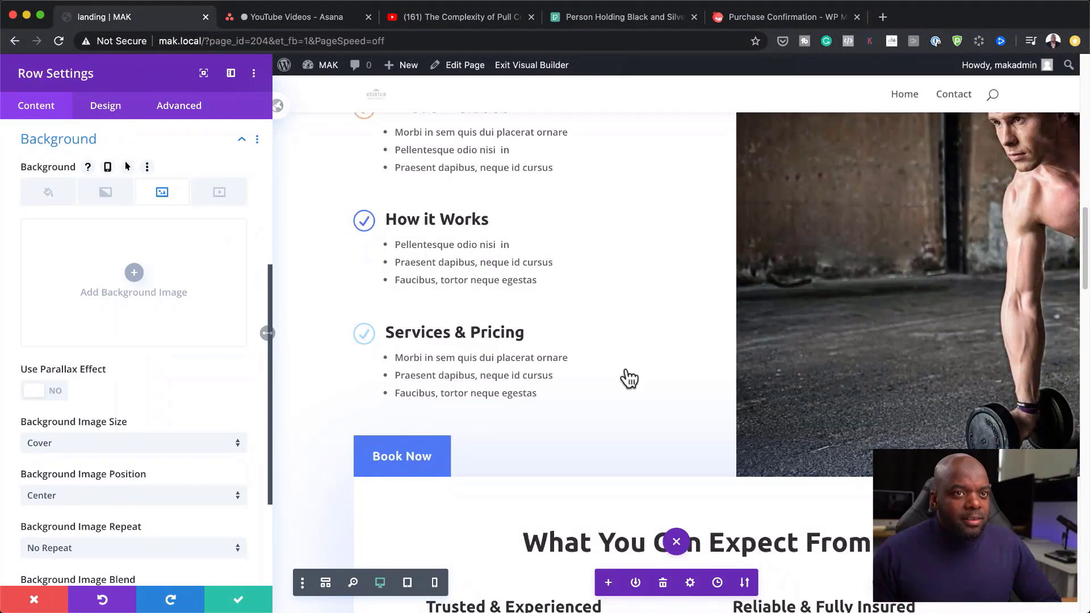
scroll(826, 414, up, 6)
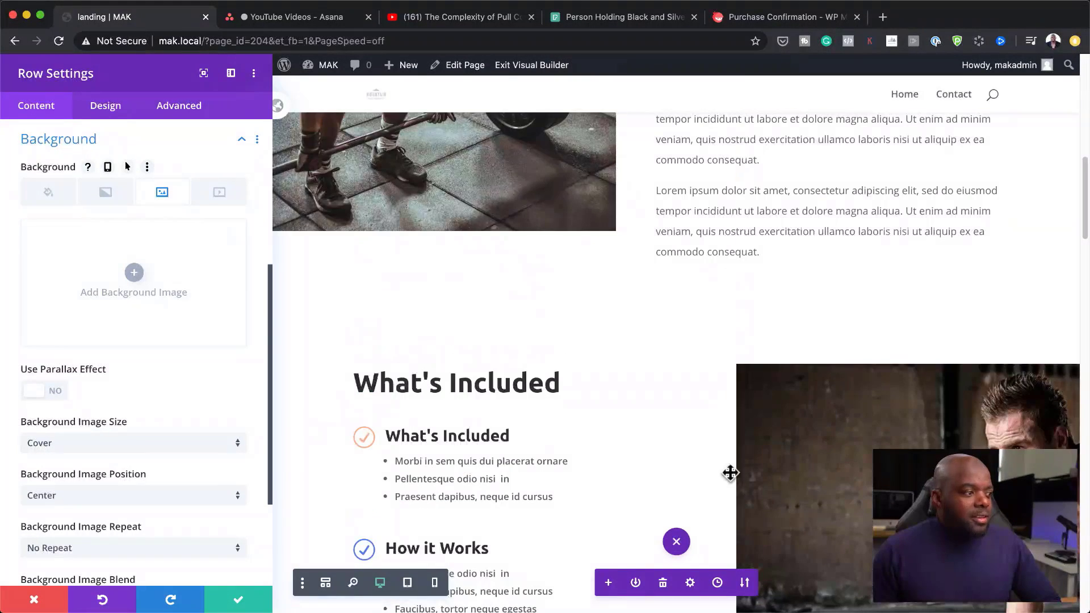
click(241, 603)
Delete the Book Now button below the Services & Pricing list
scroll(674, 379, down, 6)
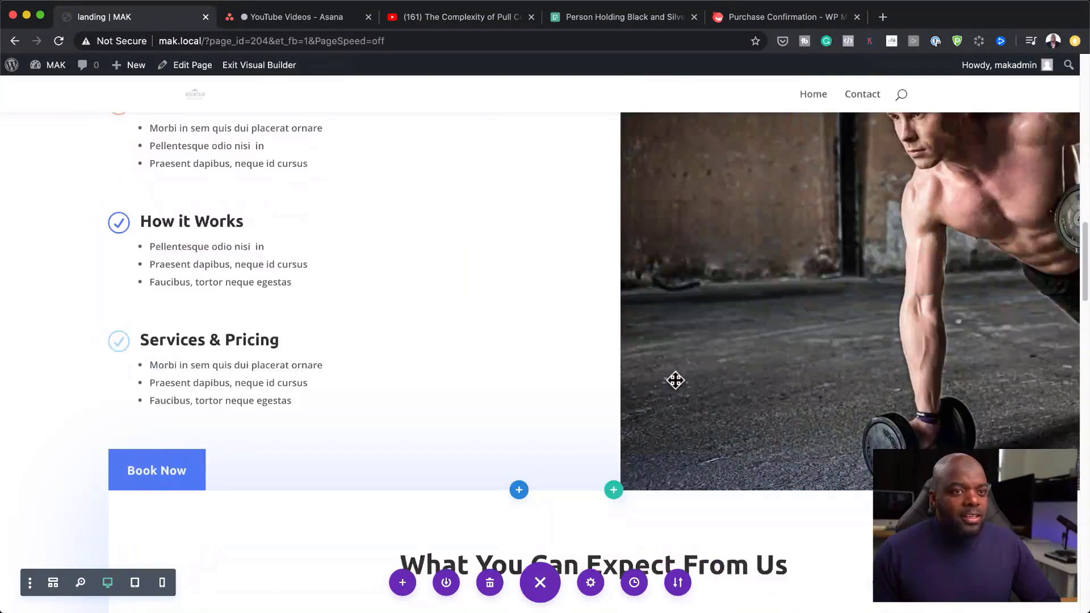
scroll(759, 448, up, 4)
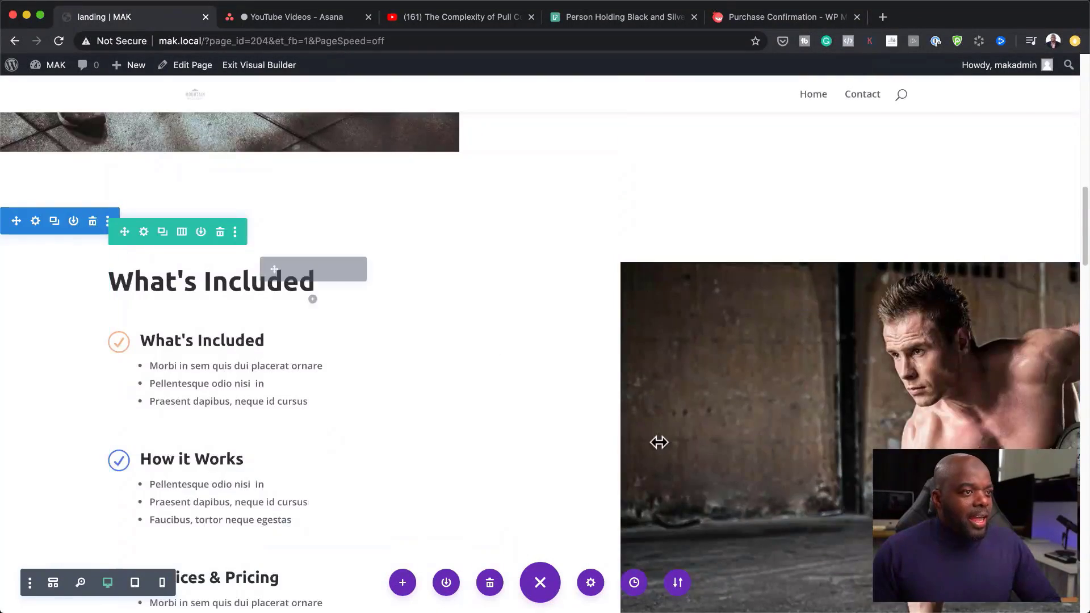
scroll(659, 443, up, 4)
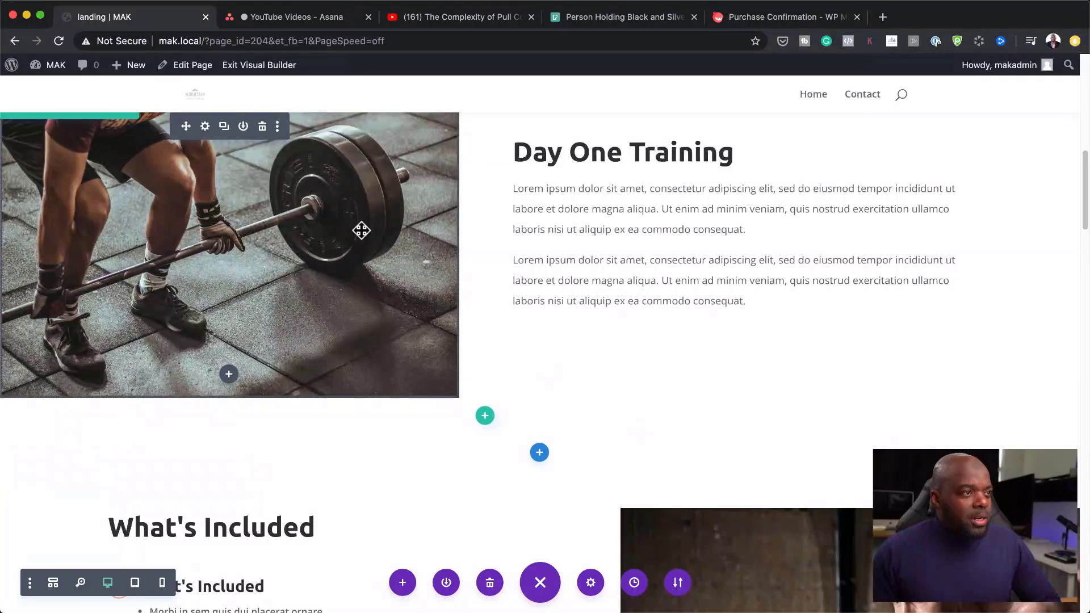
scroll(740, 389, down, 6)
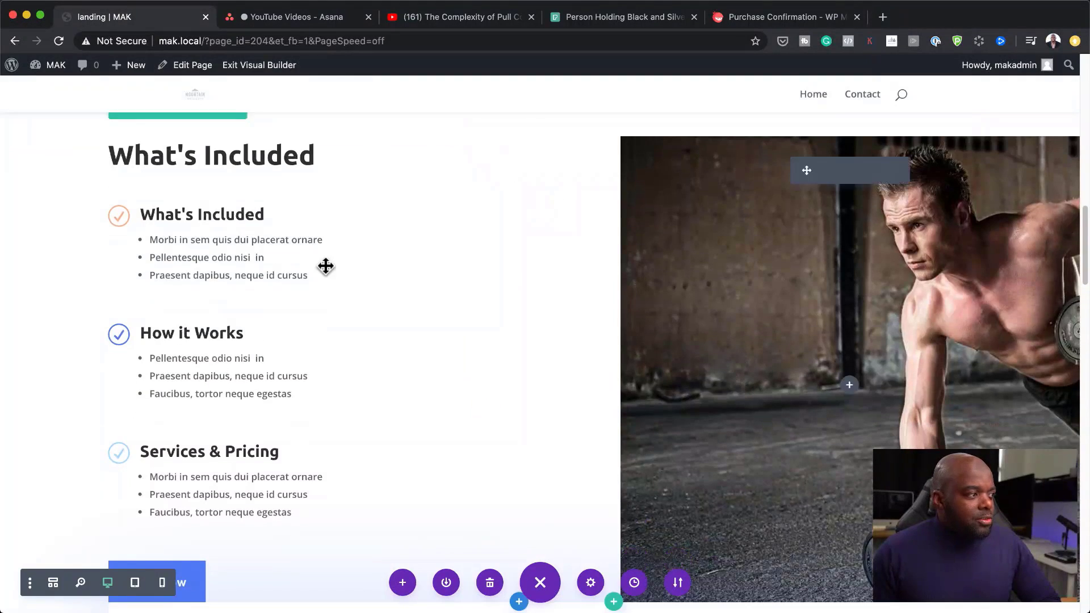
scroll(510, 323, down, 2)
scroll(564, 438, down, 2)
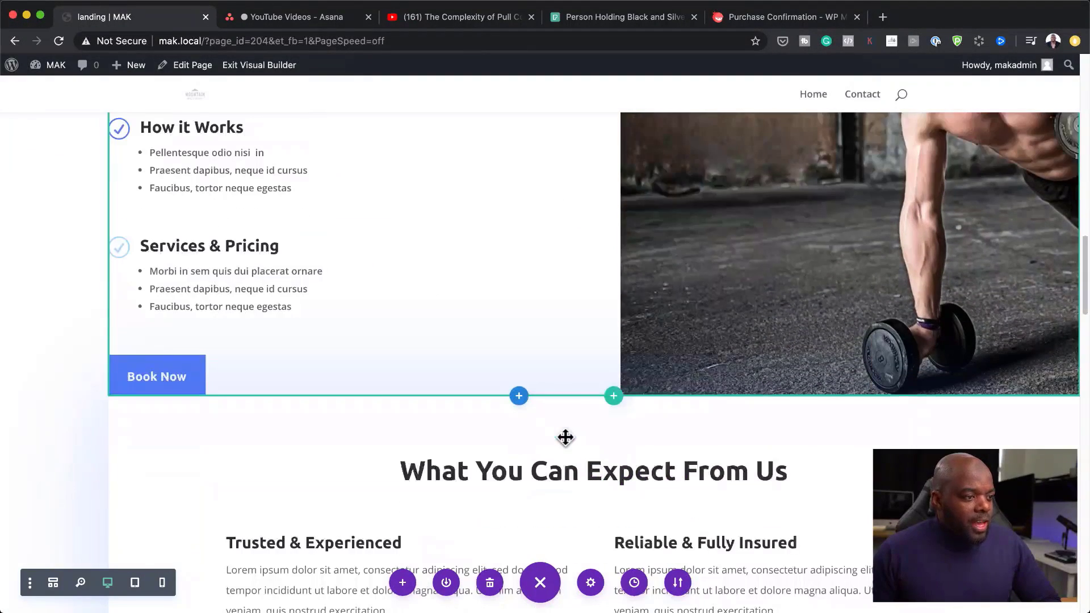
mouse_move(189, 379)
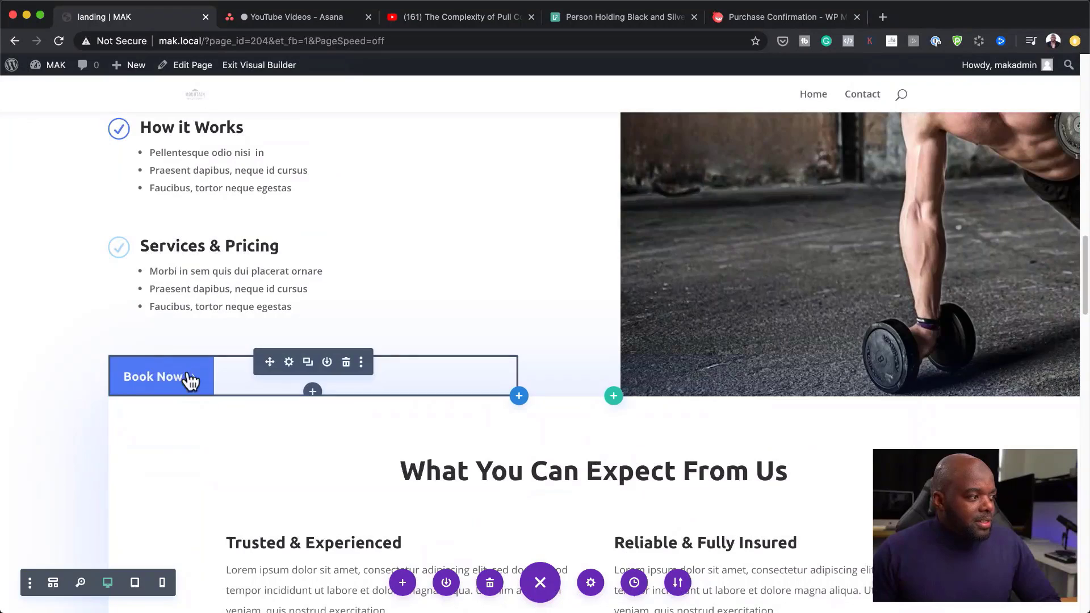
click(347, 363)
Delete the Happy Customers testimonial section and the Other Services section below the What You Can Expect From Us section
scroll(774, 420, down, 2)
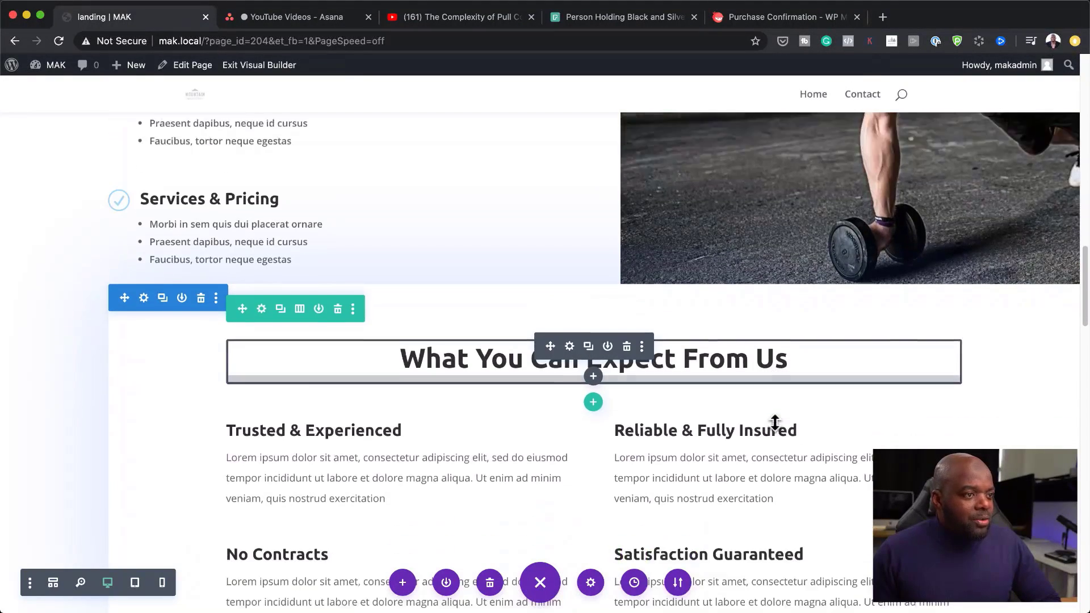
scroll(540, 506, down, 2)
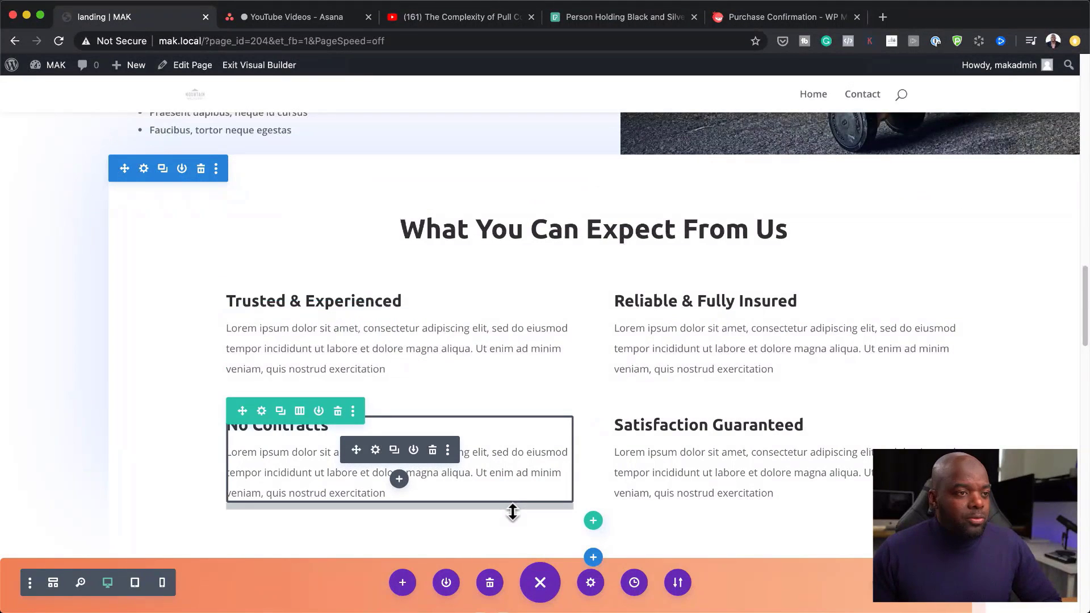
scroll(628, 370, down, 8)
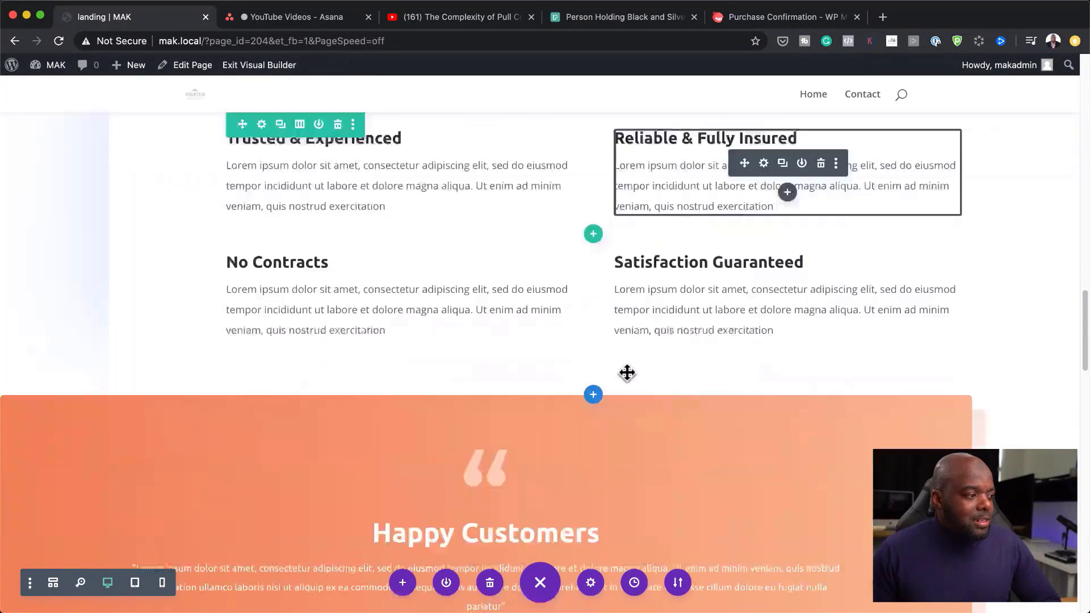
scroll(628, 394, down, 4)
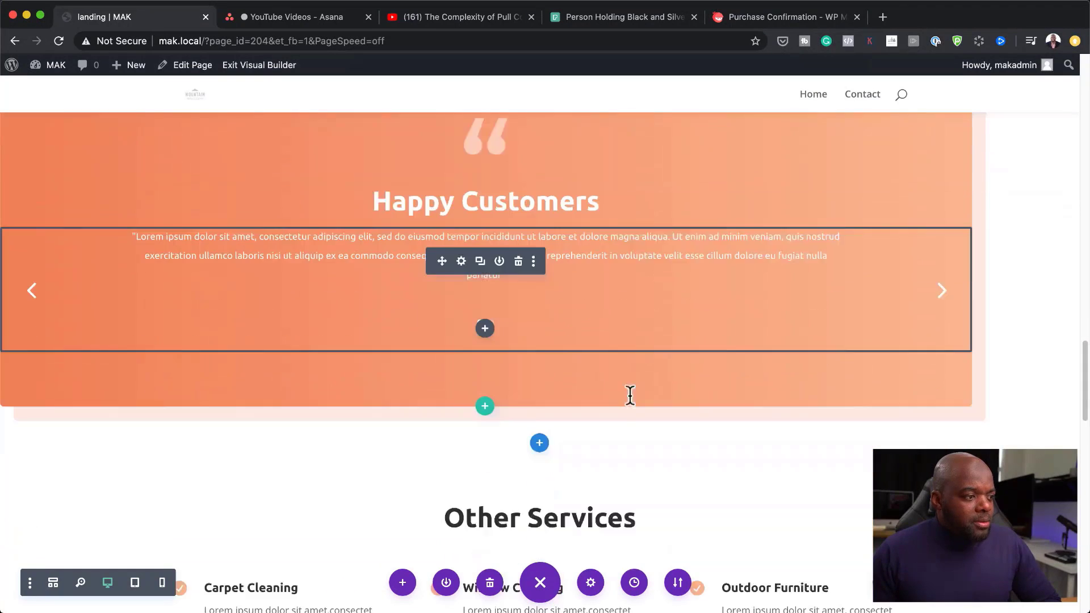
scroll(630, 397, up, 7)
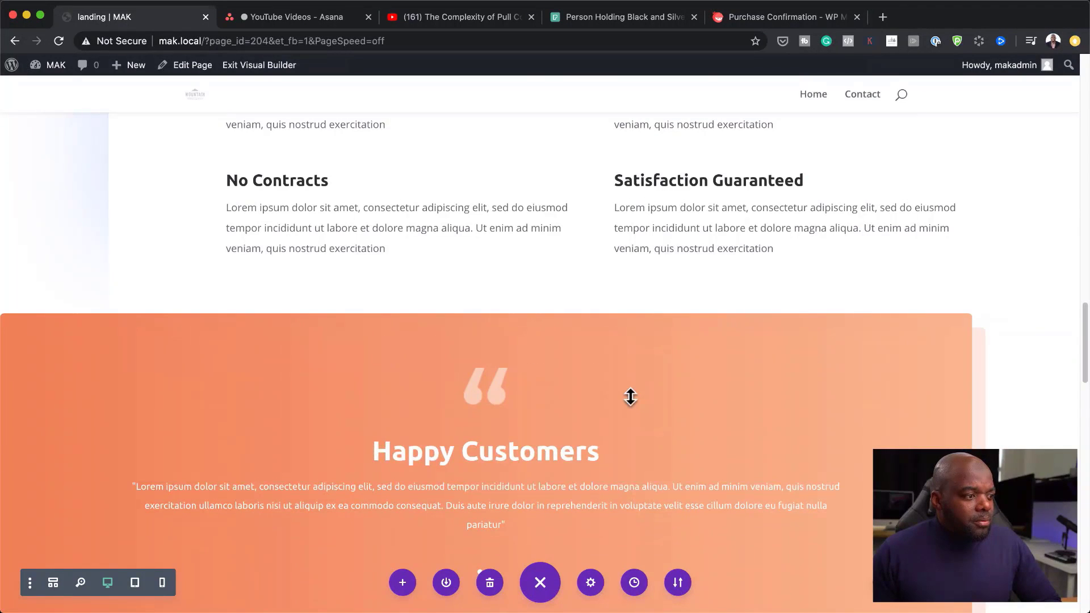
scroll(630, 397, down, 1)
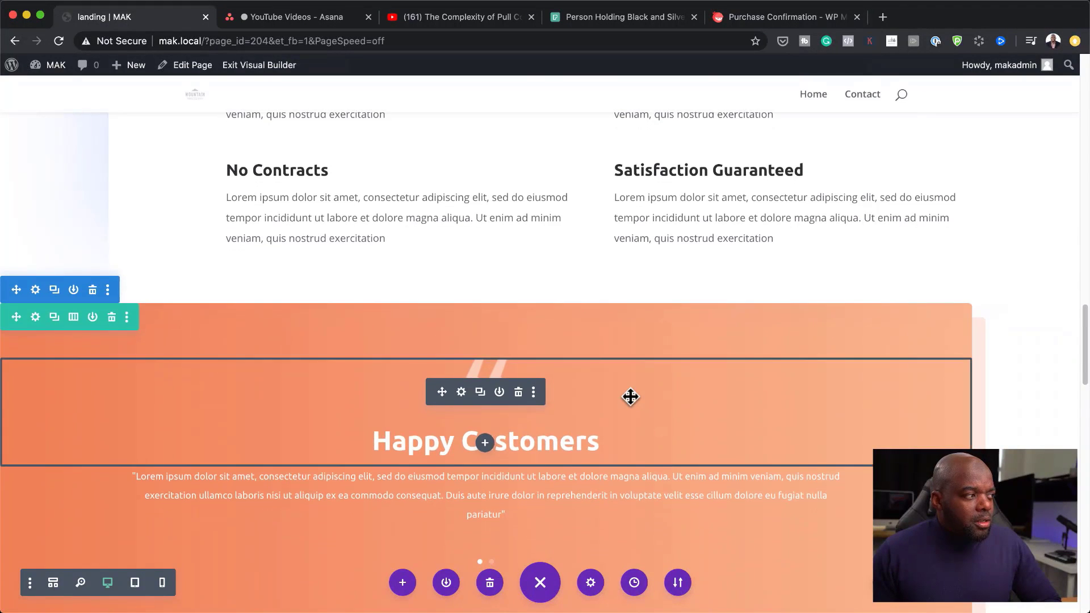
click(92, 290)
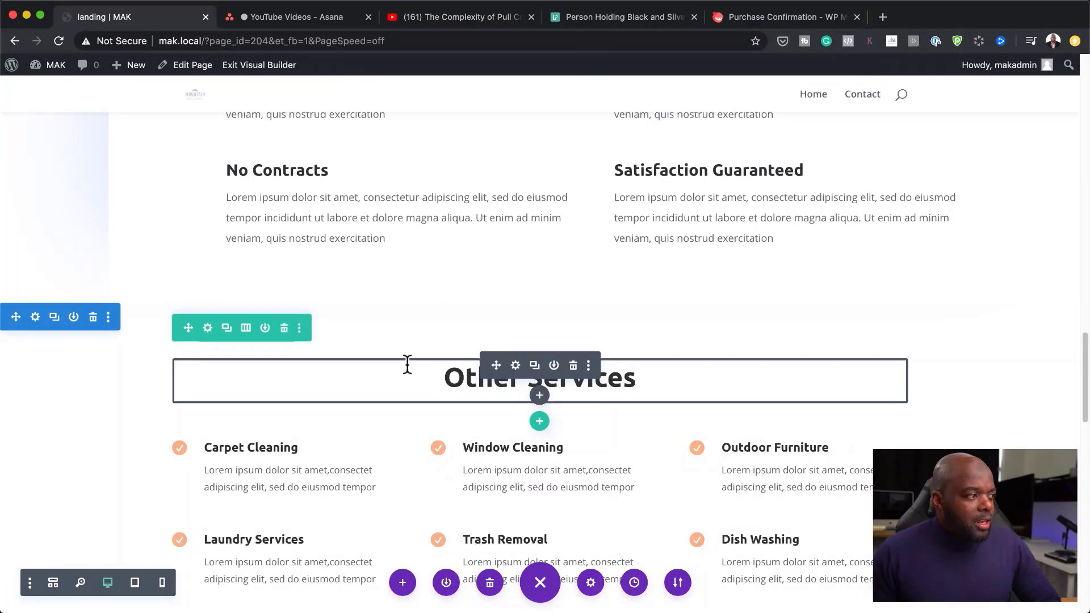
click(93, 317)
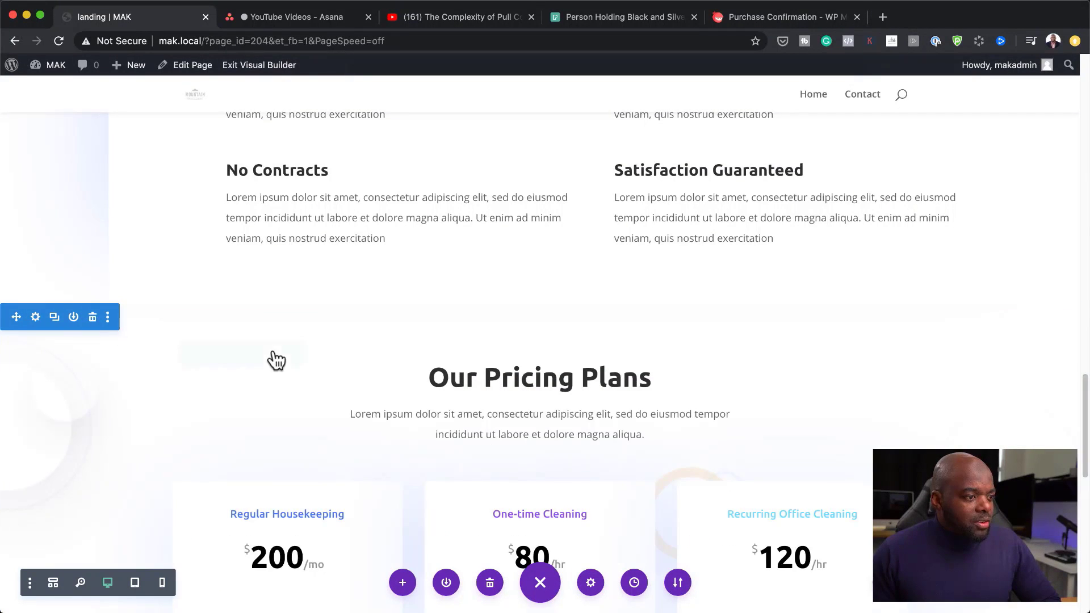
Delete the Our Pricing Plans section and the blue call-to-action section with the Online Estimate Form button
scroll(275, 359, down, 5)
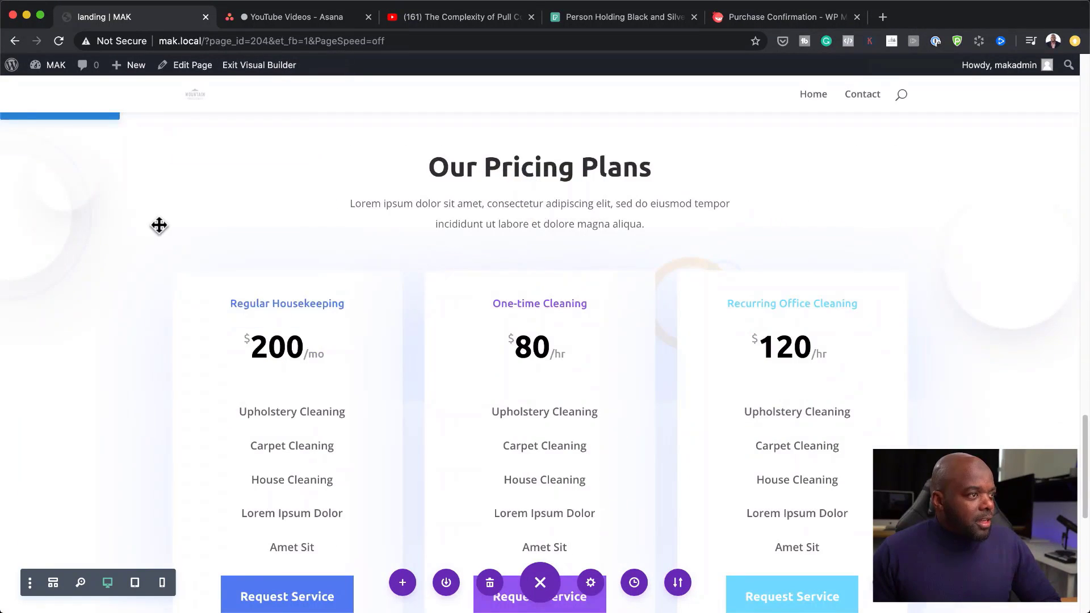
scroll(158, 223, up, 5)
click(91, 244)
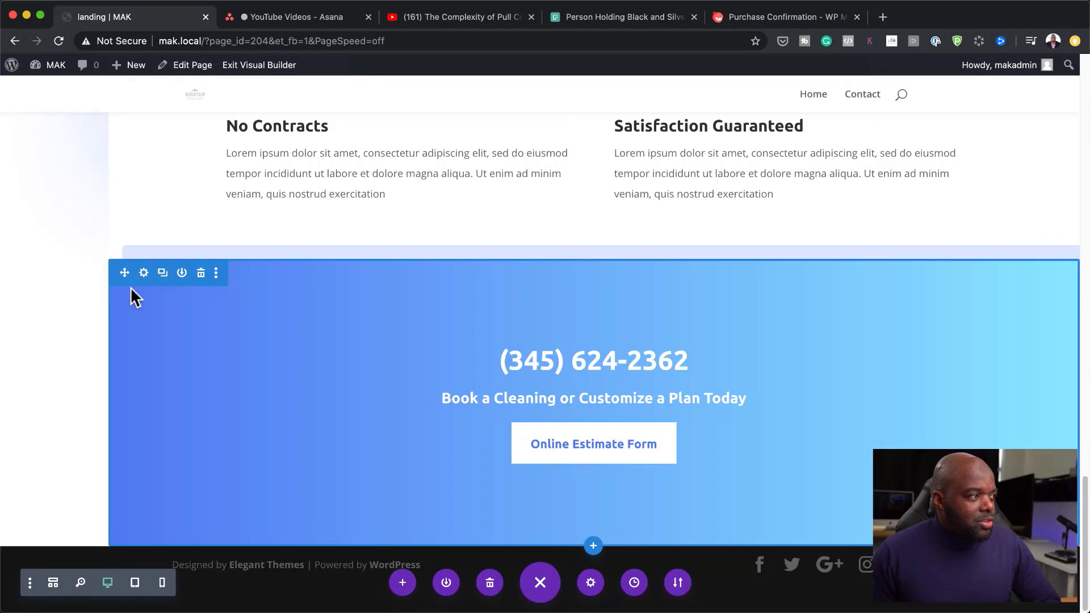
click(201, 273)
scroll(811, 341, up, 20)
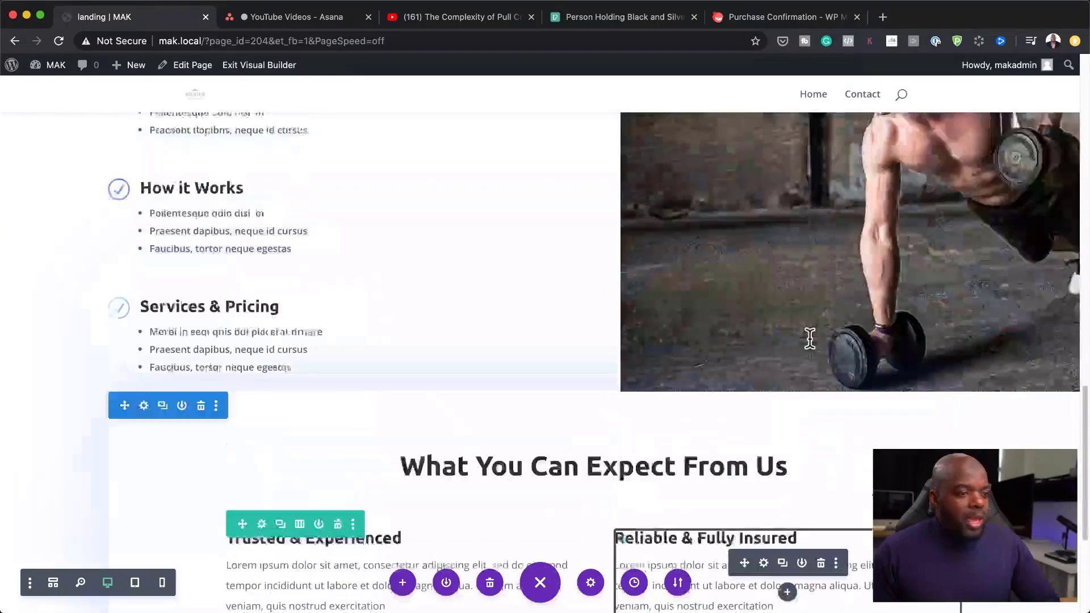
scroll(810, 339, up, 10)
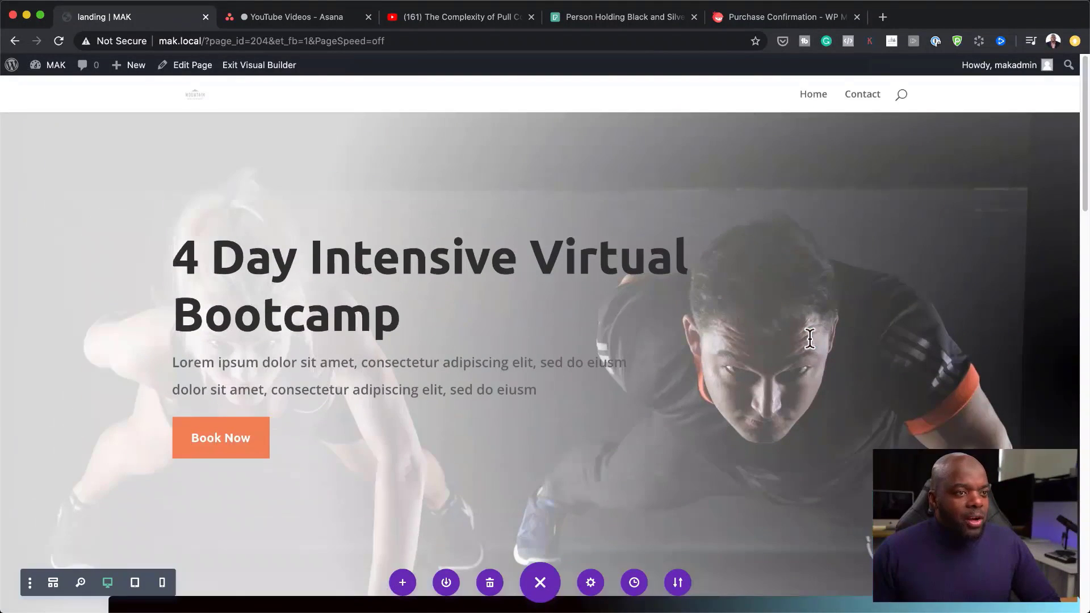
scroll(898, 341, down, 1)
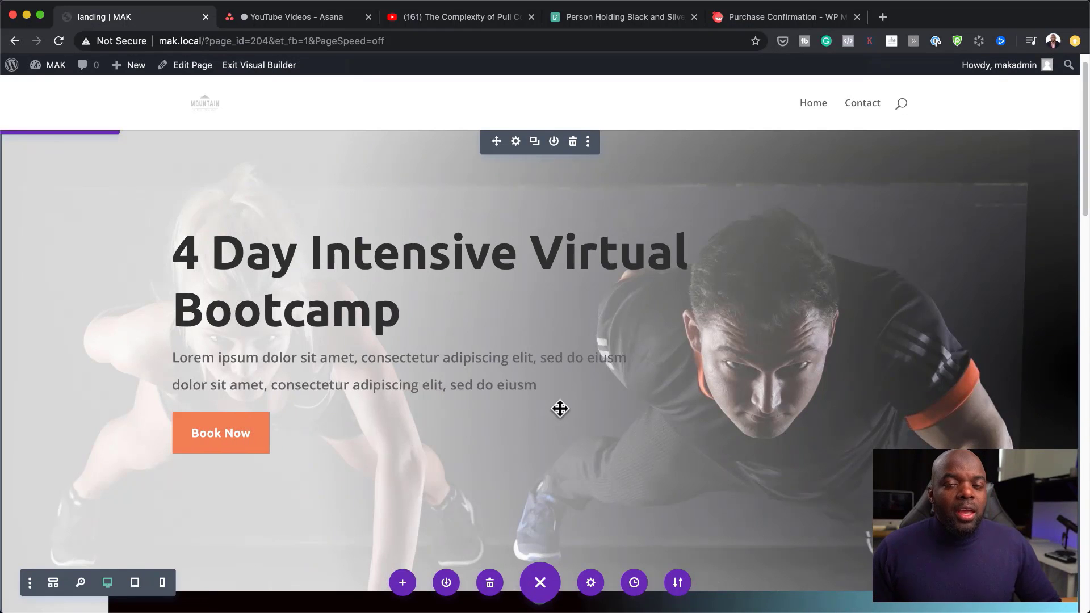
Review the edited landing page in the builder, from the 4 Day Intensive Virtual Bootcamp hero through the What You Can Expect From Us section
scroll(560, 405, down, 5)
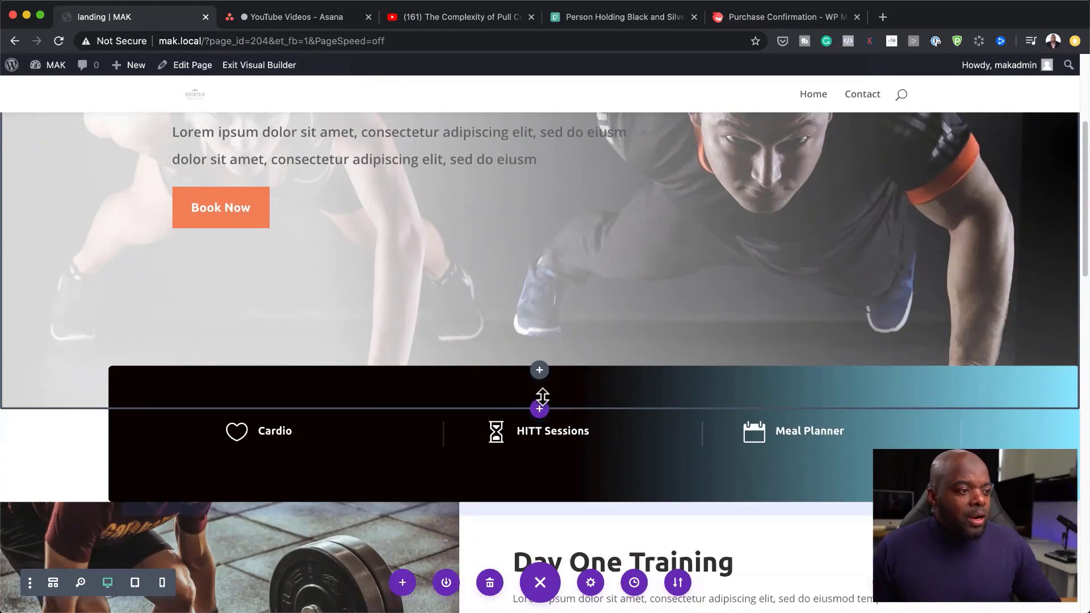
scroll(735, 341, up, 3)
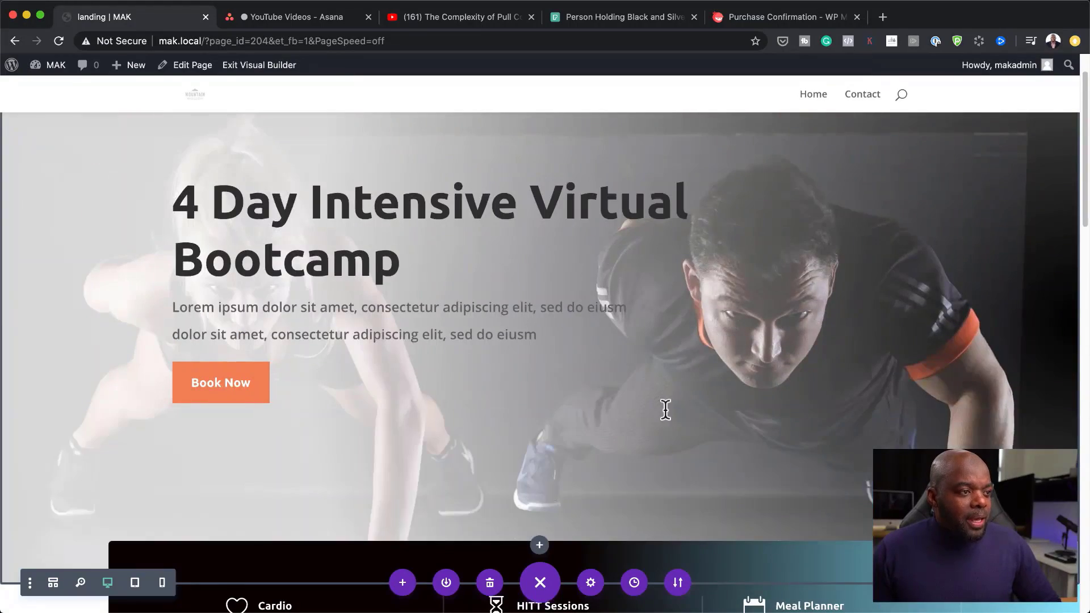
scroll(703, 413, down, 4)
scroll(702, 414, down, 10)
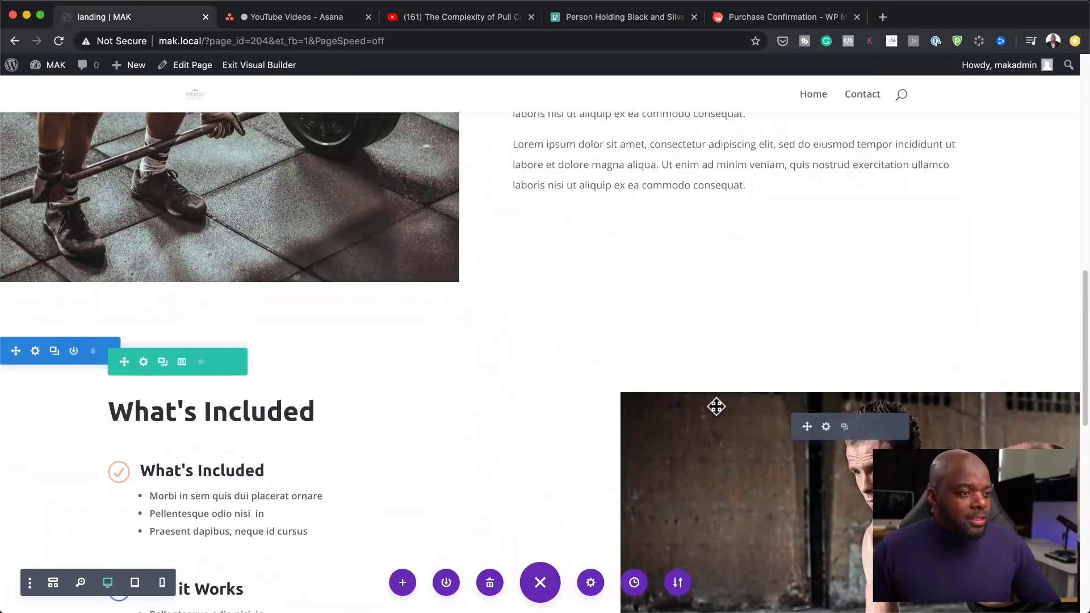
scroll(716, 403, down, 4)
scroll(716, 407, down, 10)
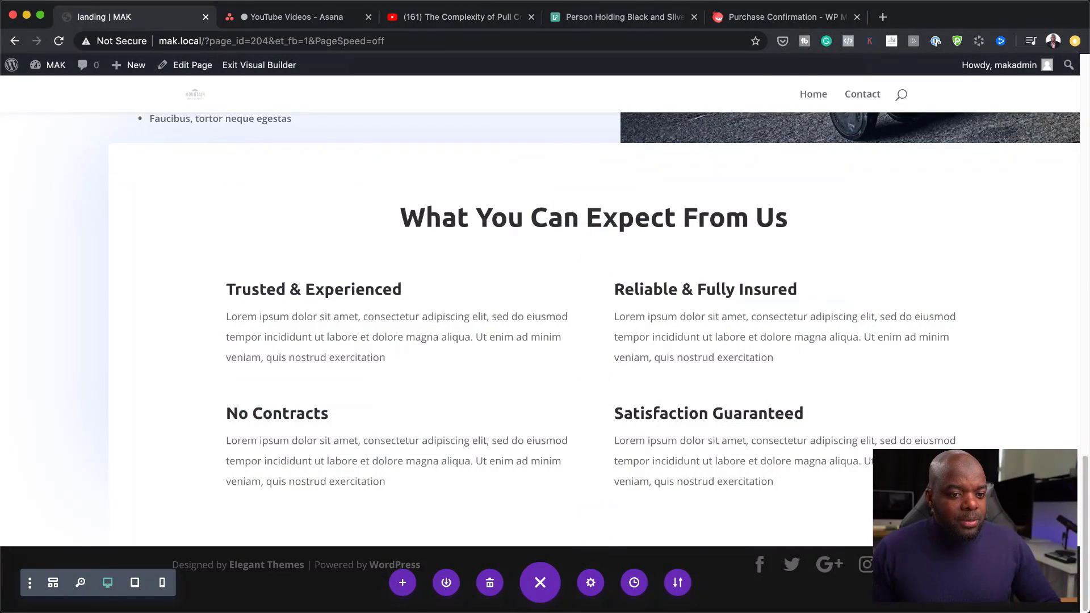
scroll(545, 363, up, 20)
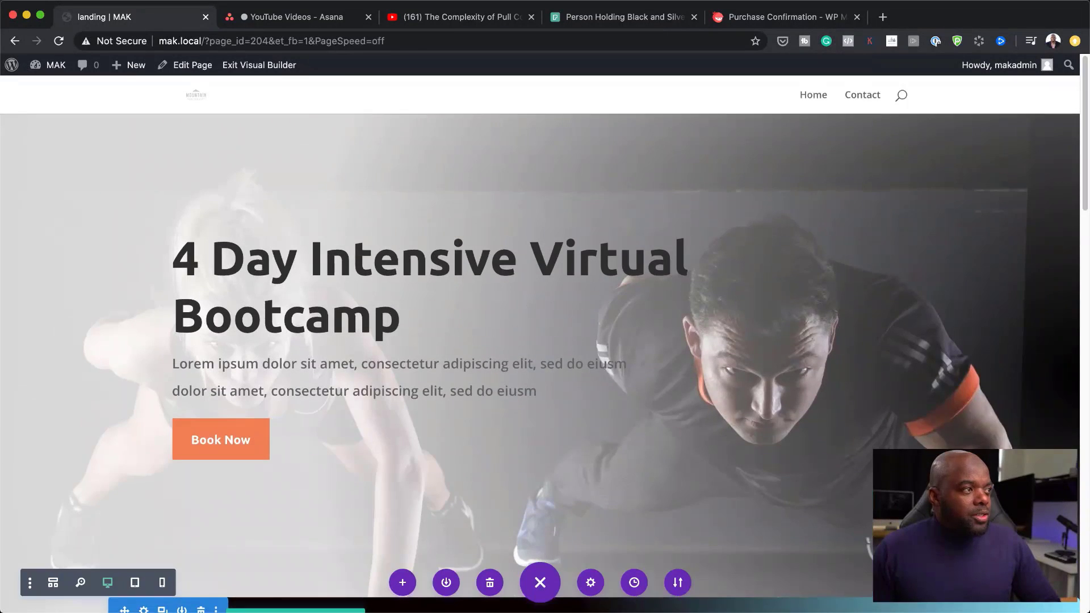
Exit the Visual Builder and check the whole landing page on the front end, from the hero section to the footer
click(287, 68)
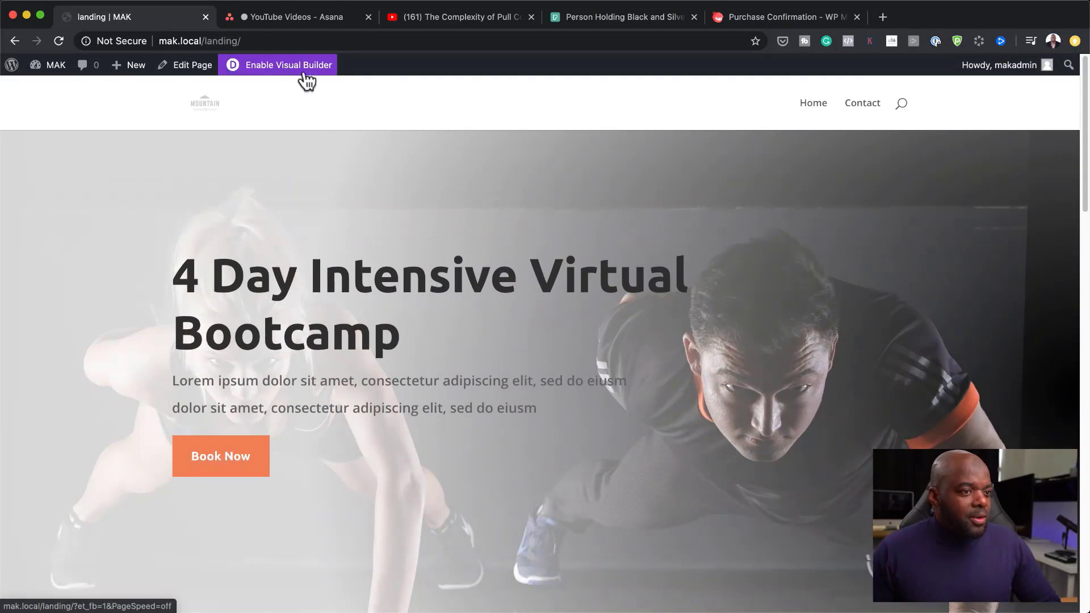
scroll(964, 350, down, 8)
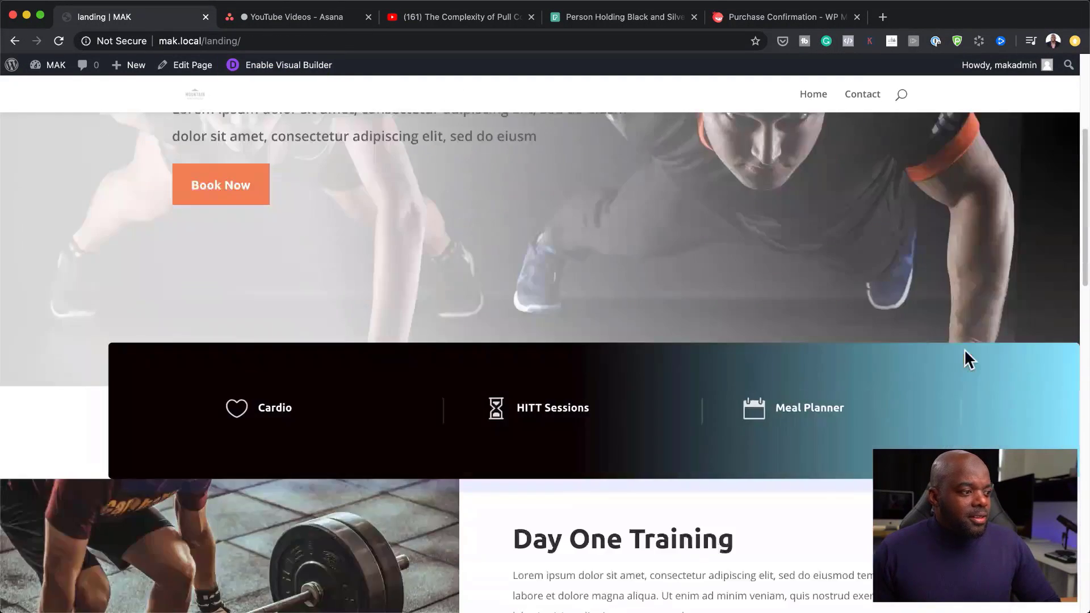
scroll(964, 352, down, 5)
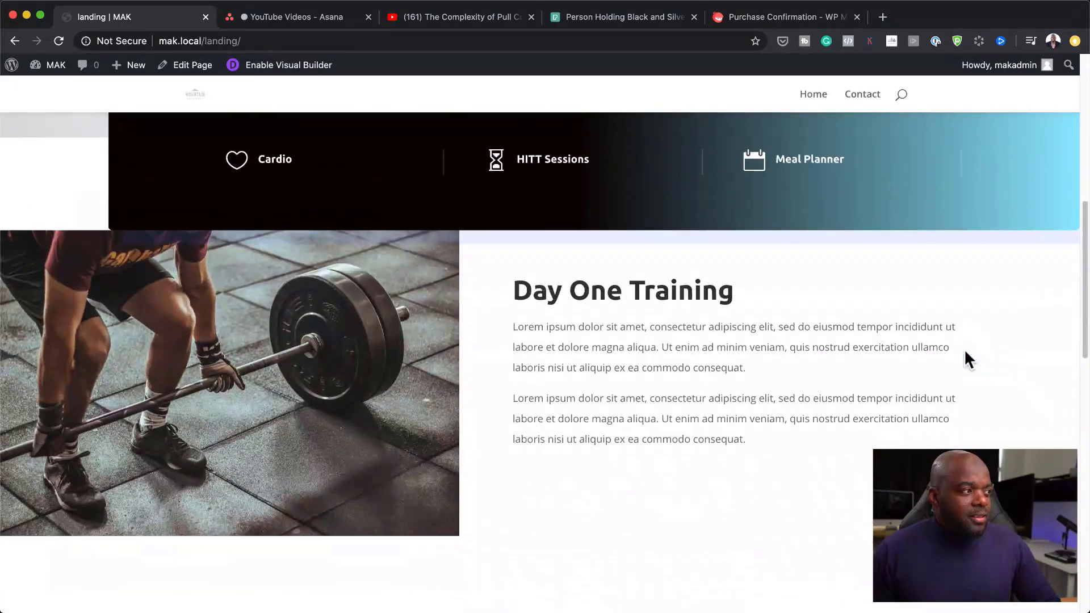
scroll(965, 354, down, 10)
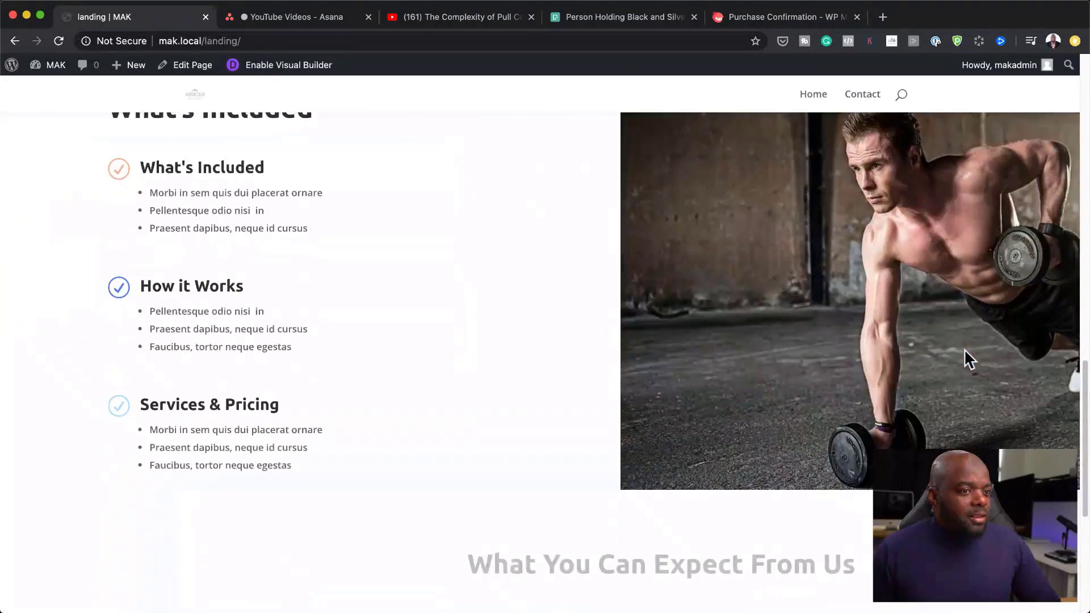
scroll(964, 349, down, 1)
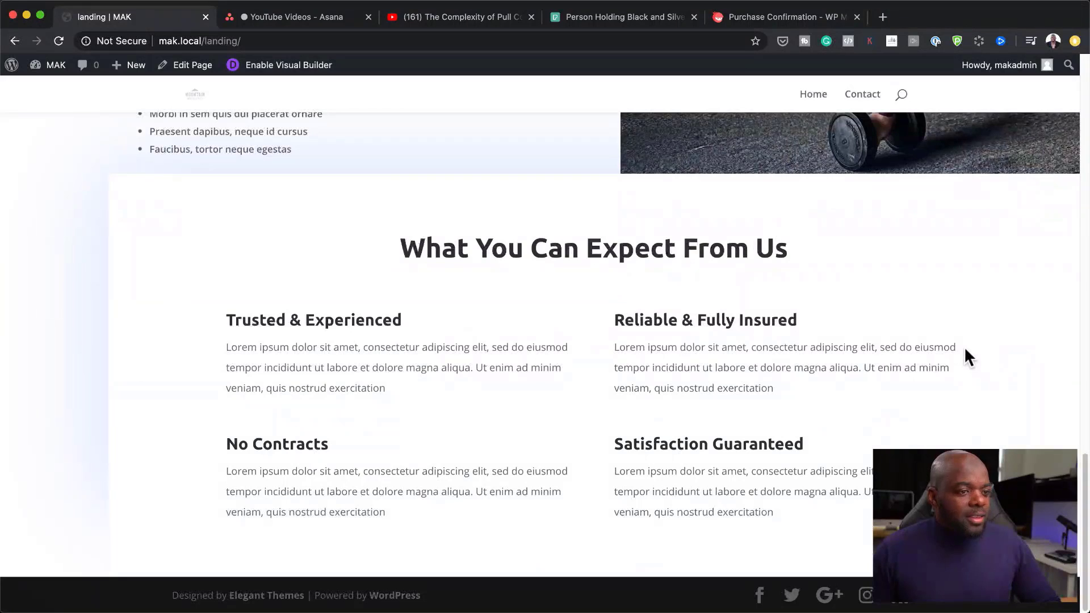
scroll(964, 347, up, 20)
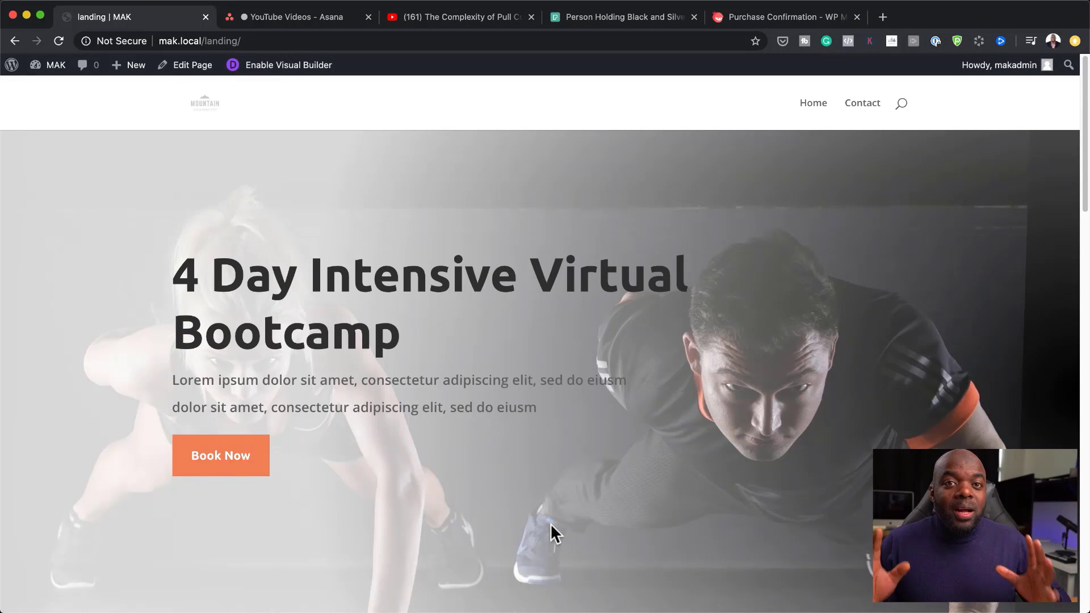